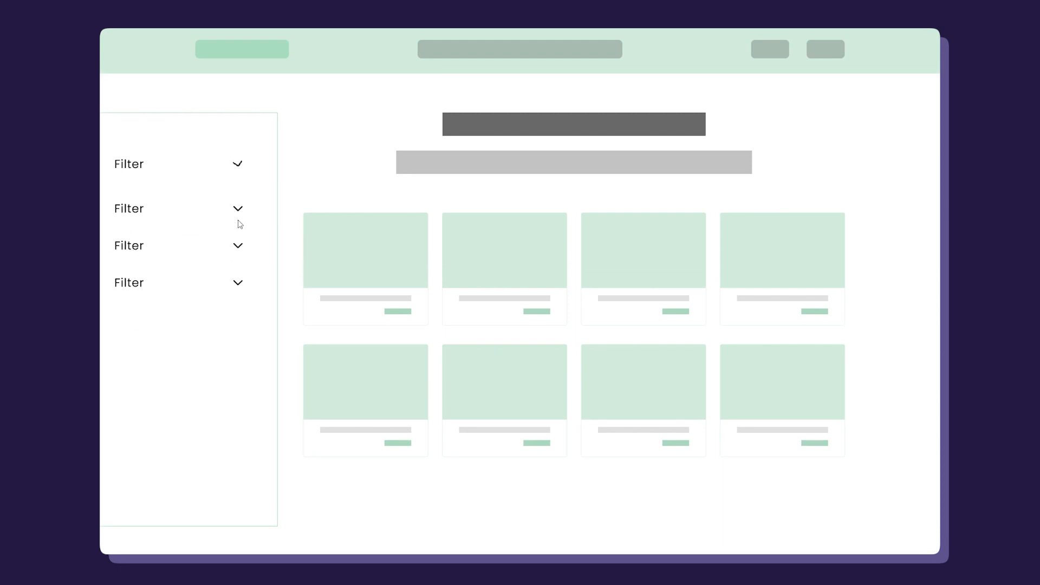
Preview the finished filter menu by expanding and collapsing several of its filter dropdowns.
left_click(239, 203)
left_click(239, 203)
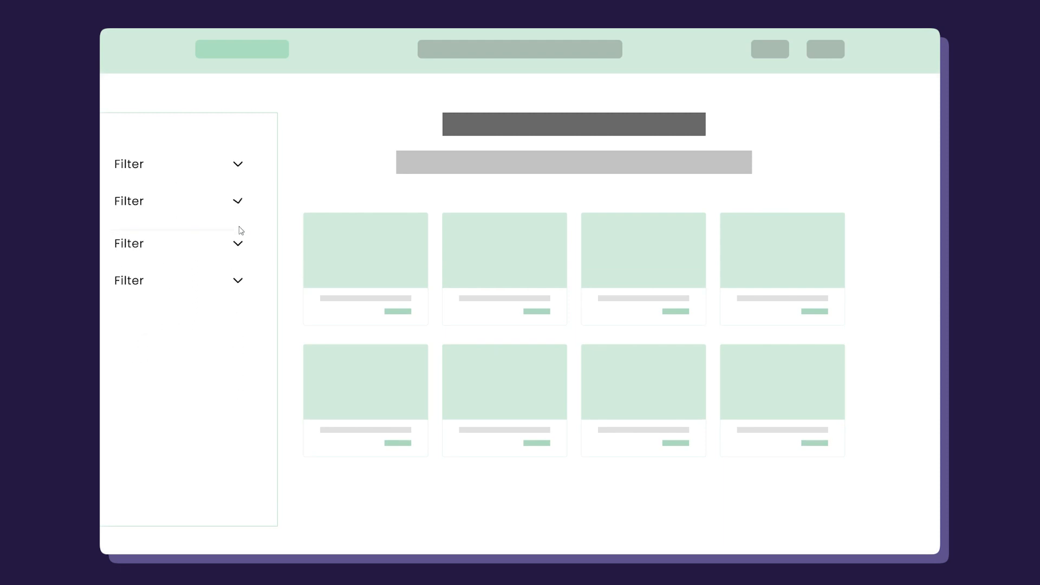
left_click(239, 172)
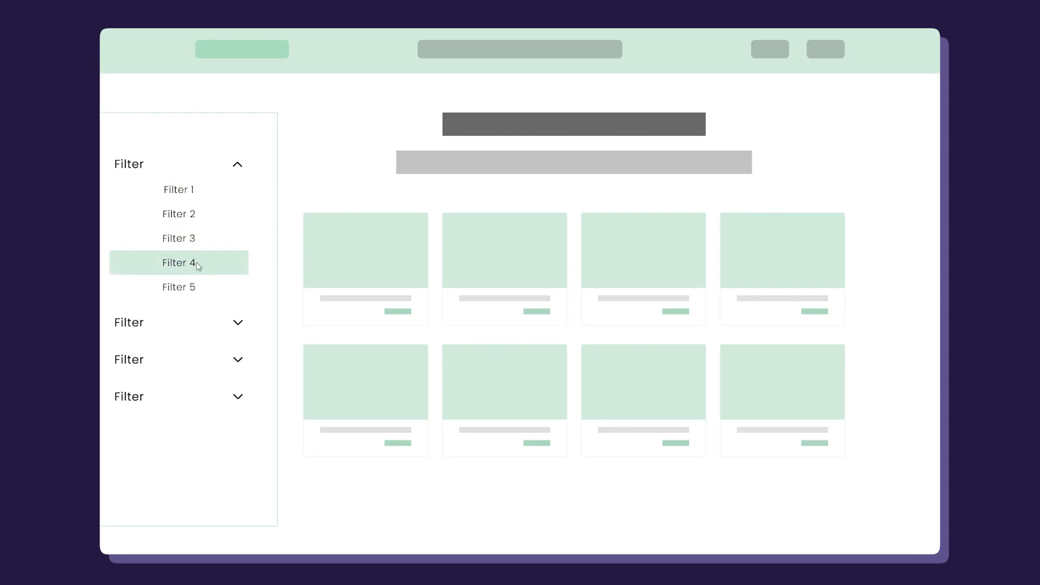
left_click(190, 192)
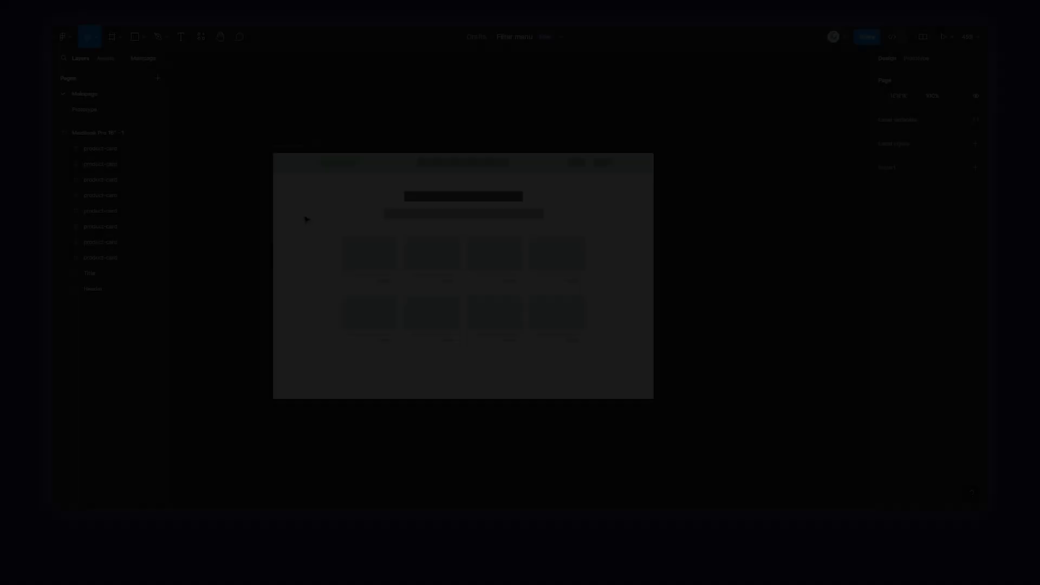
Shift the title placeholders and all eight product cards to the right to free space for a filter sidebar.
scroll(403, 255, "up", 3)
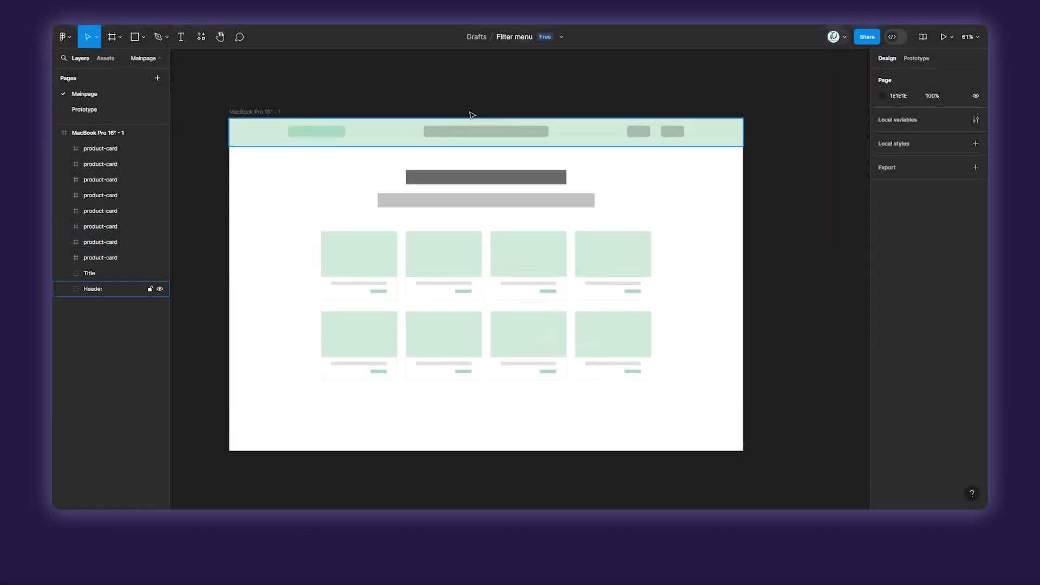
left_click(386, 255)
left_click(435, 270)
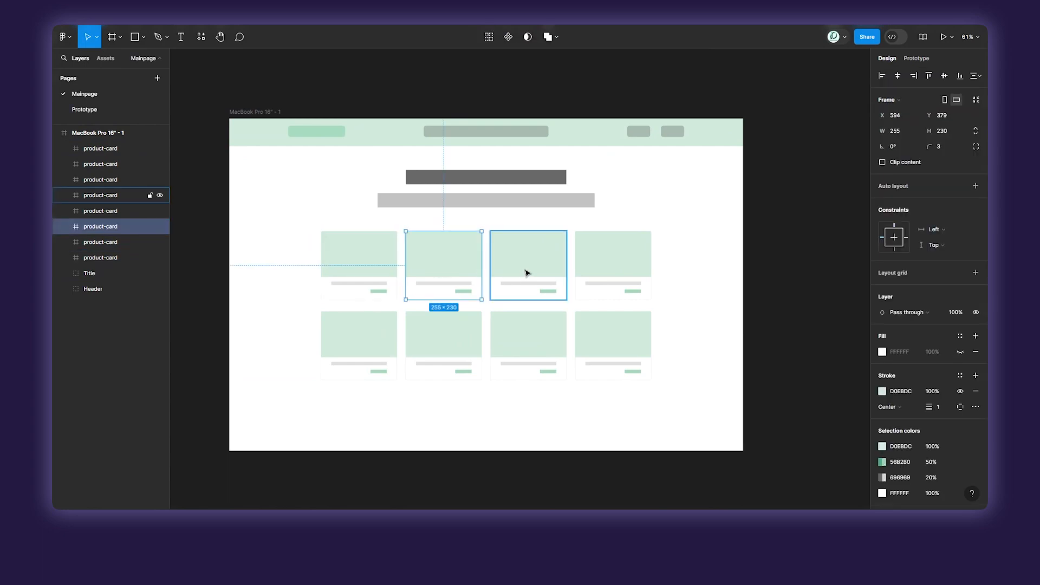
left_click(528, 274)
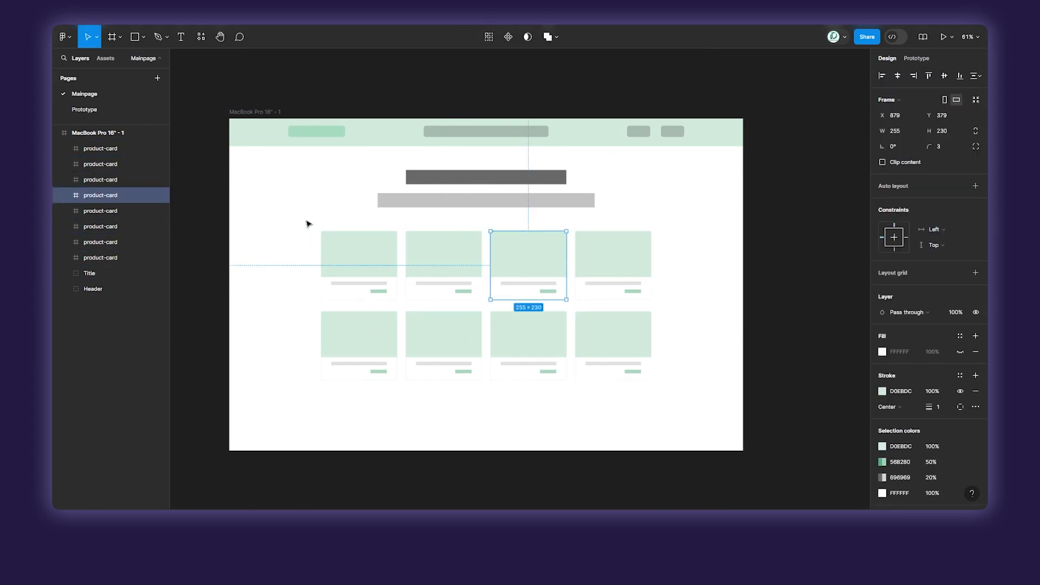
left_click_drag(254, 157, 681, 401)
left_click_drag(491, 265, 539, 270)
left_click(321, 245)
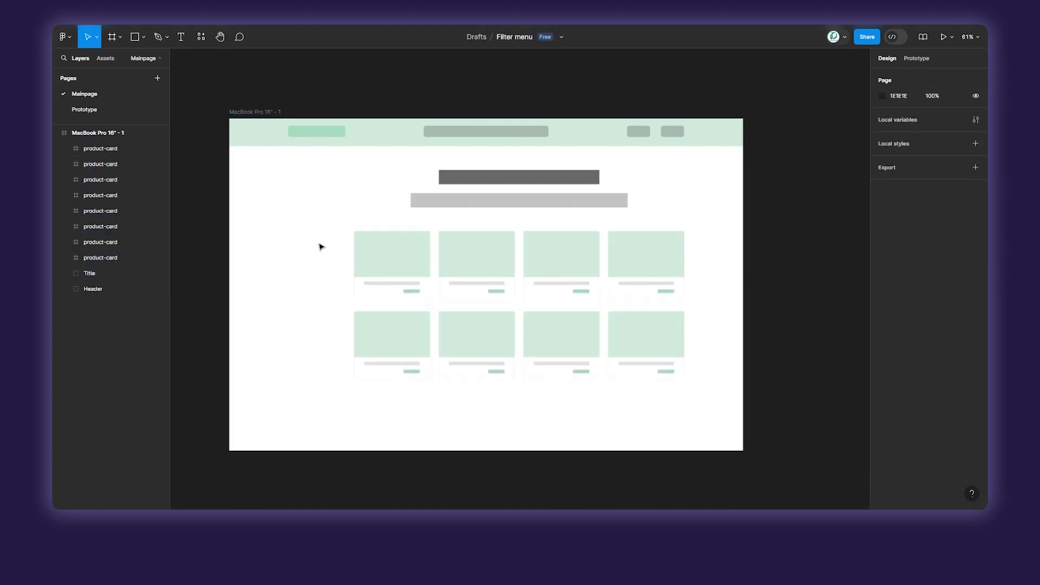
Draw a rectangle of about 367 × 849 at the page's left edge, below the header, as the filter area.
scroll(320, 244, "up", 5)
left_click_drag(320, 244, 348, 212)
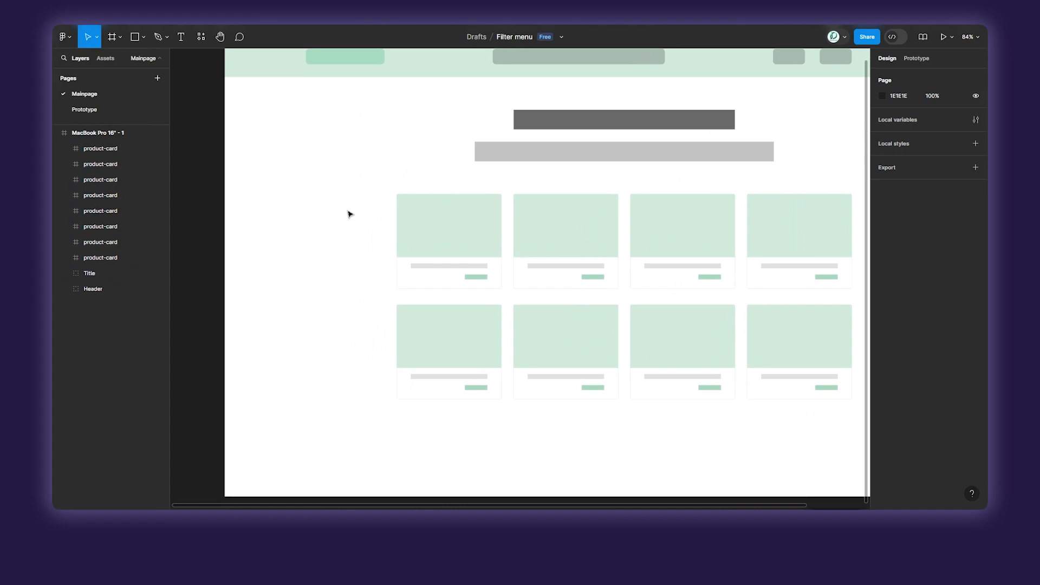
key("r")
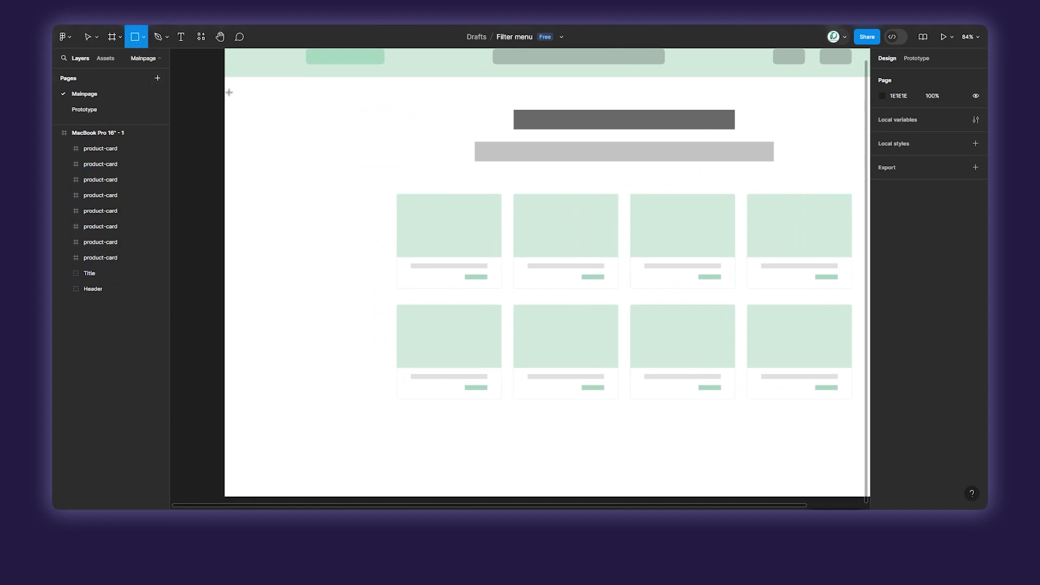
left_click_drag(224, 111, 376, 458)
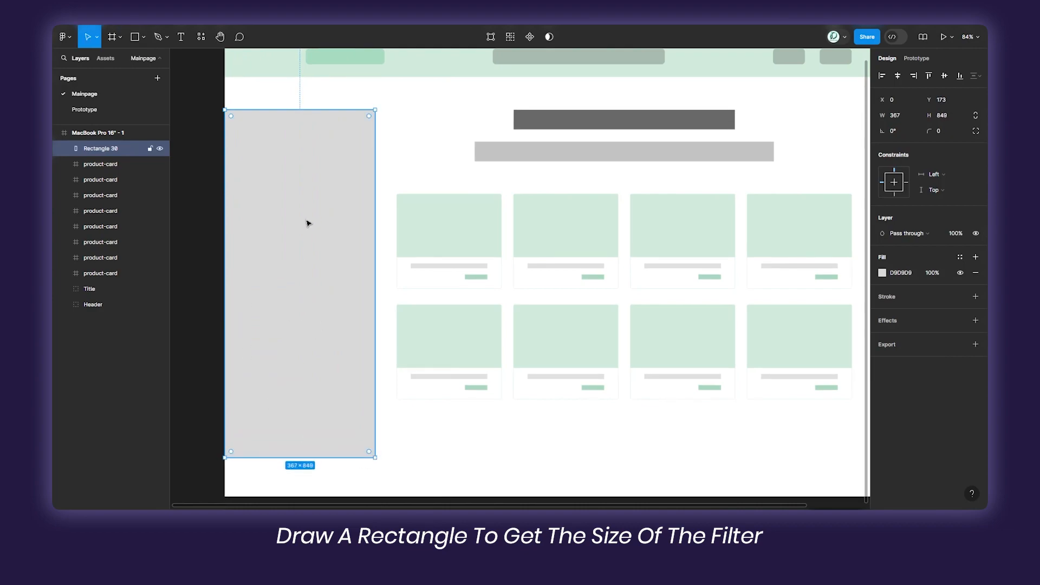
left_click(407, 163)
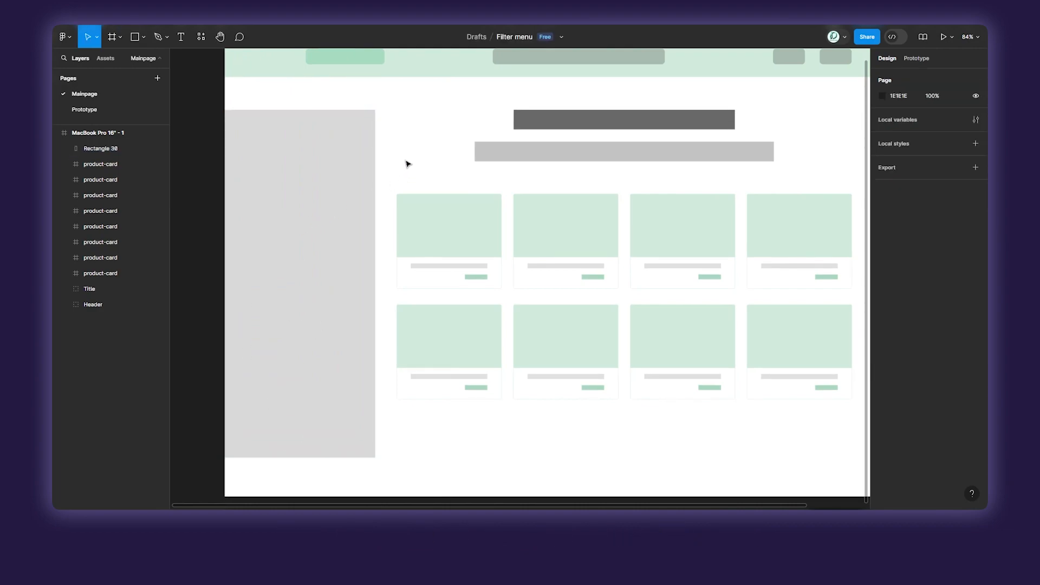
scroll(248, 225, "left", 3)
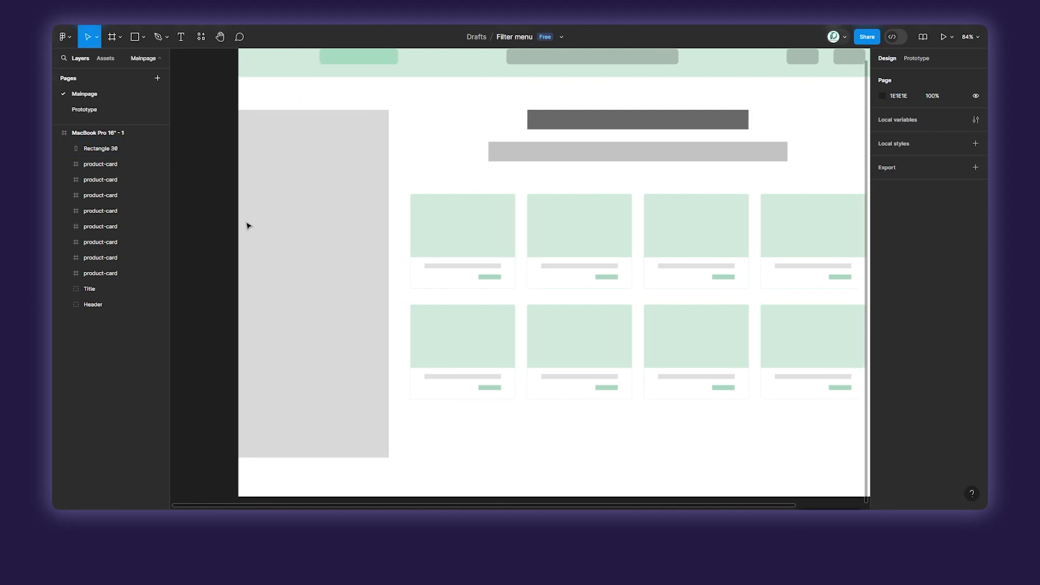
key("t")
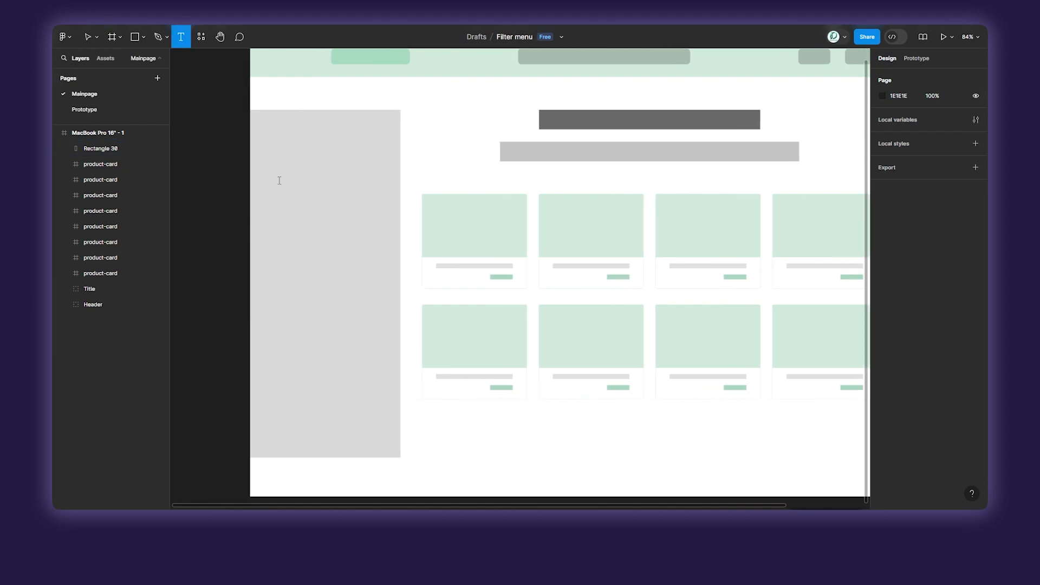
left_click(280, 181)
key("Escape")
key("ctrl+f")
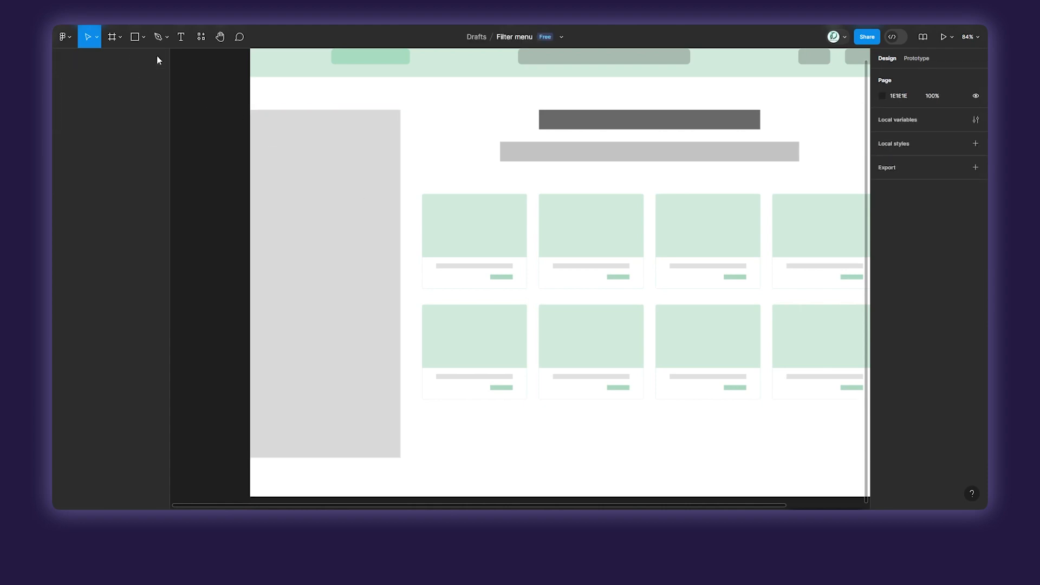
left_click(255, 202)
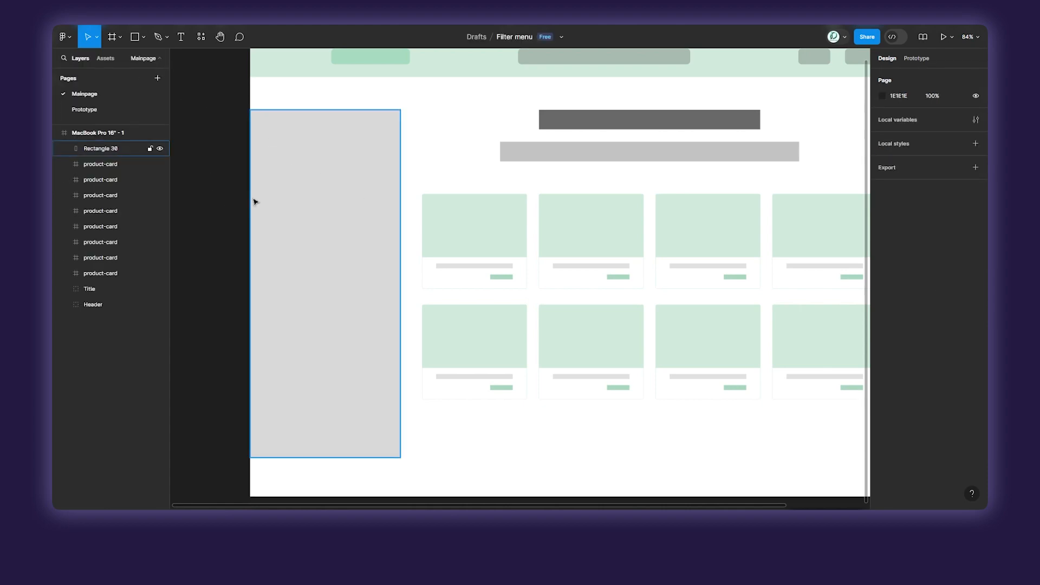
Add the text "Filter" in the upper part of the grey rectangle and set its Poppins weight to Regular.
key("t")
left_click(279, 187)
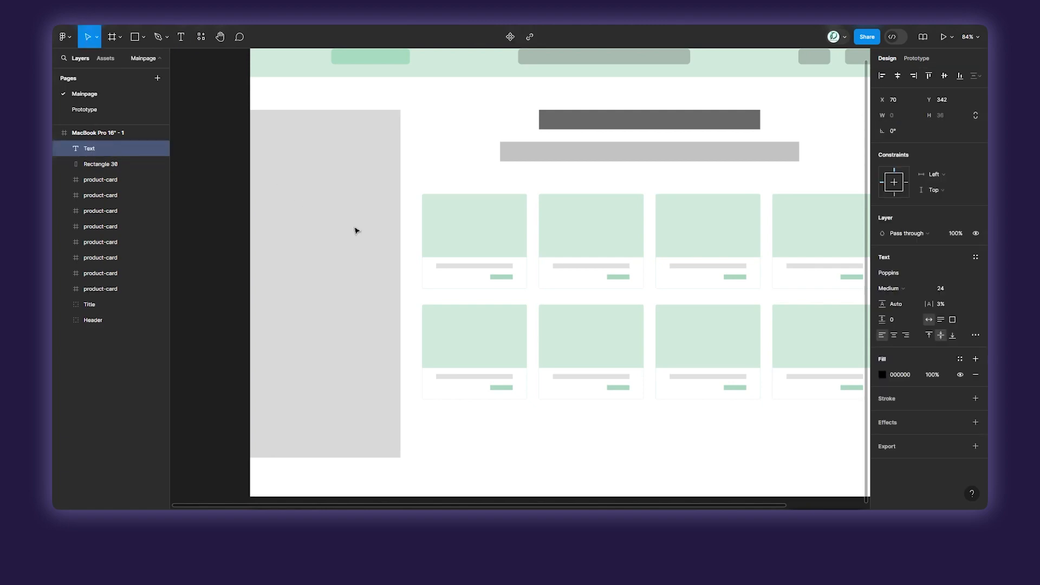
type("Filter")
key("Escape")
left_click(891, 288)
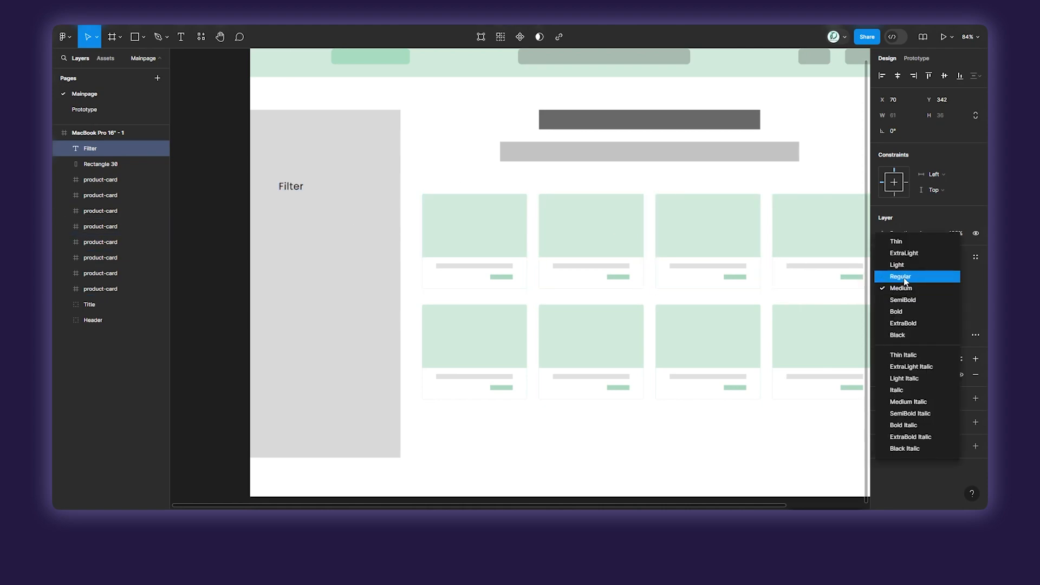
left_click(892, 276)
scroll(325, 213, "up", 5)
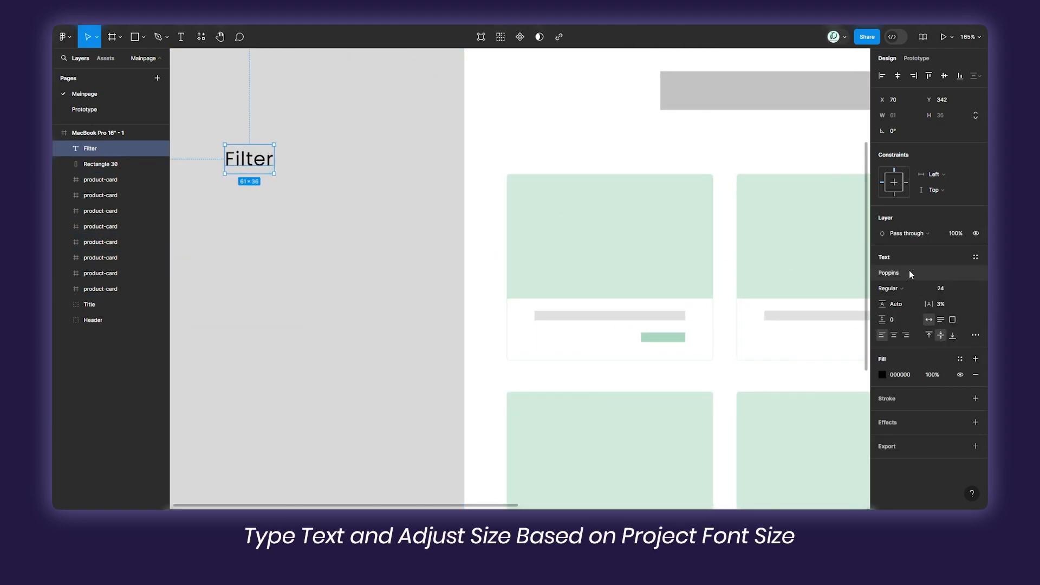
scroll(571, 220, "down", 3)
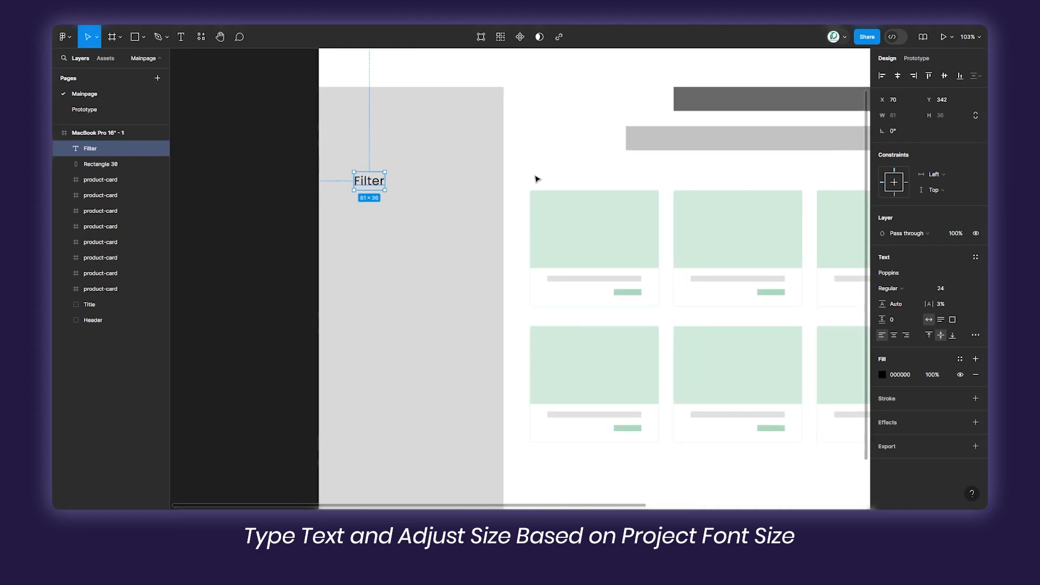
left_click(564, 163)
Move the Filter text to about X 76, Y 361 and wrap it in an auto layout frame.
mouse_move(370, 180)
left_mouse_down()
mouse_move(413, 193)
mouse_move(374, 194)
left_mouse_up()
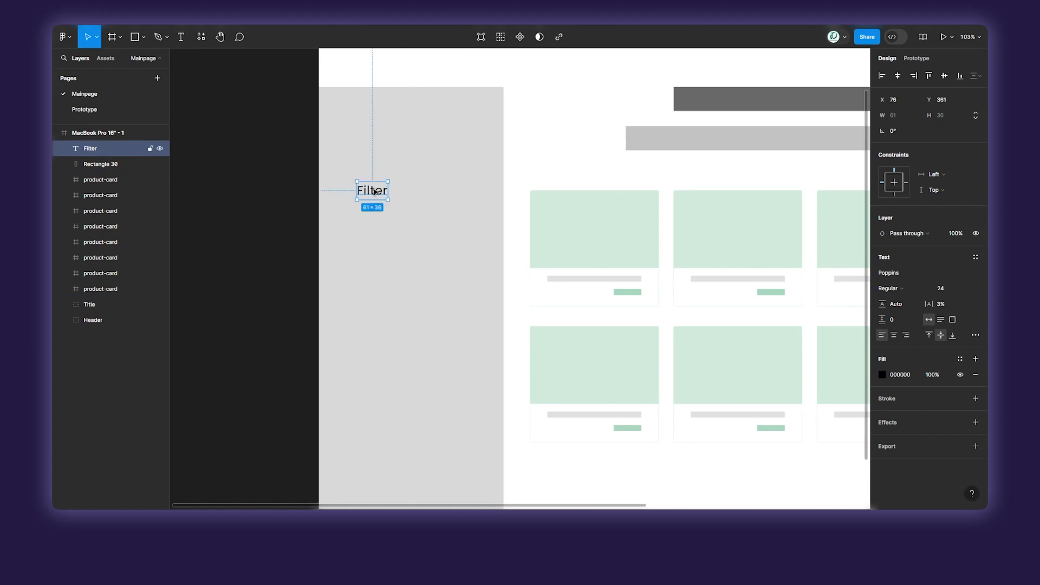
key("shift+a")
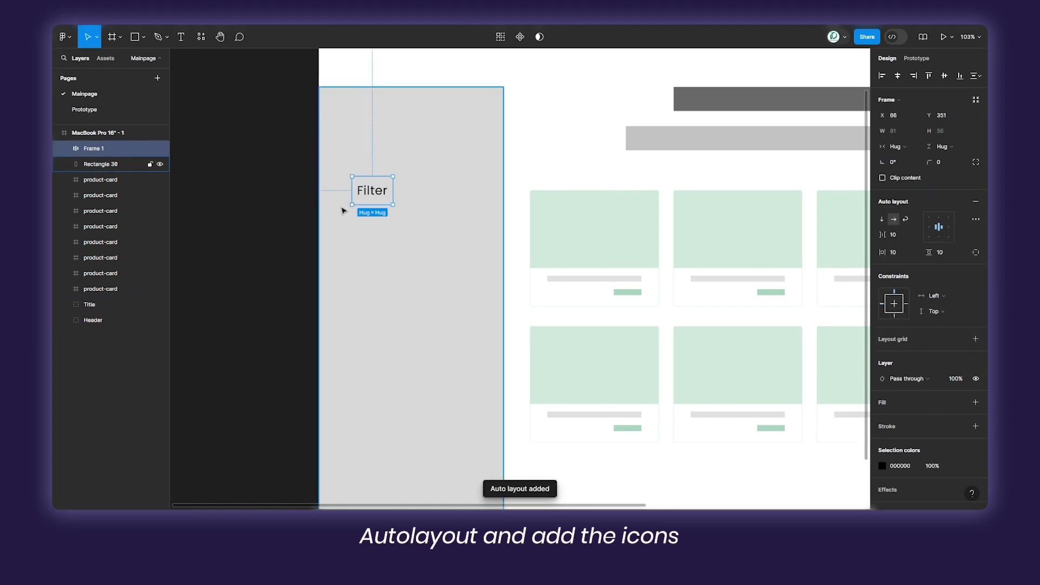
scroll(398, 168, "up", 5)
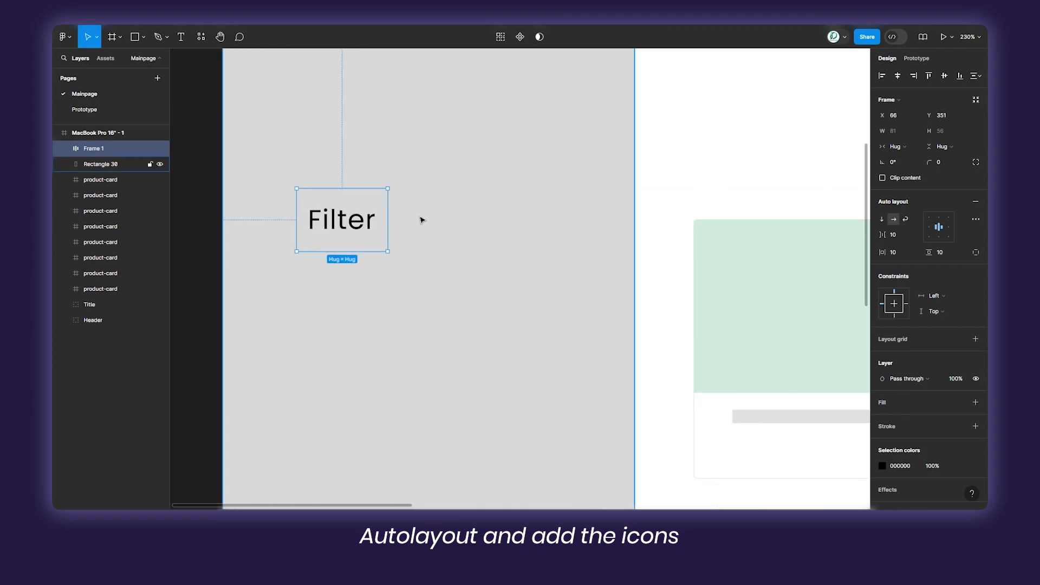
scroll(674, 262, "down", 5)
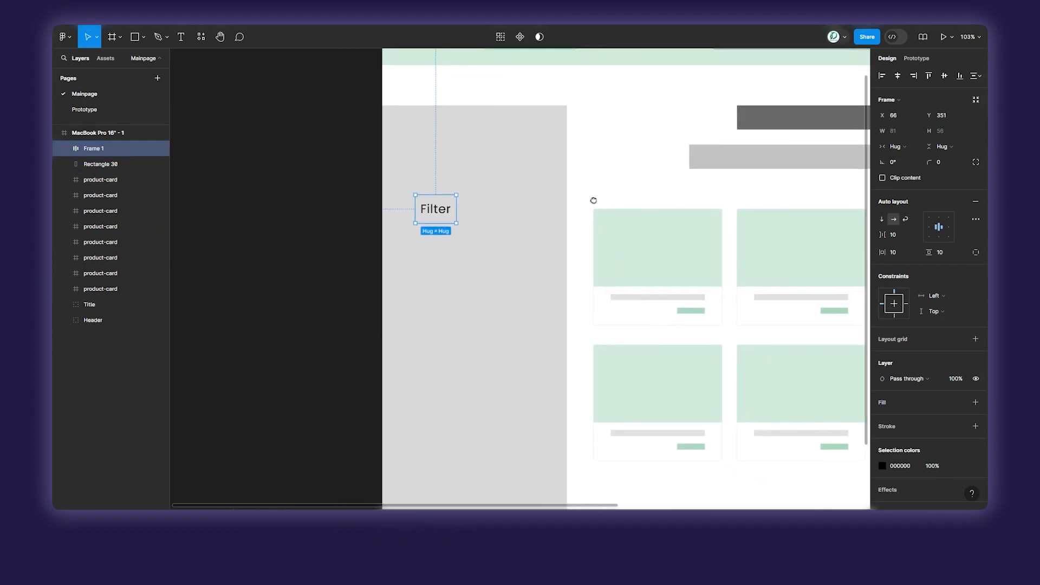
Search the Material Symbols plugin for "arrow" in the Rounded style and insert the arrow_back_ios icon.
left_click(349, 206)
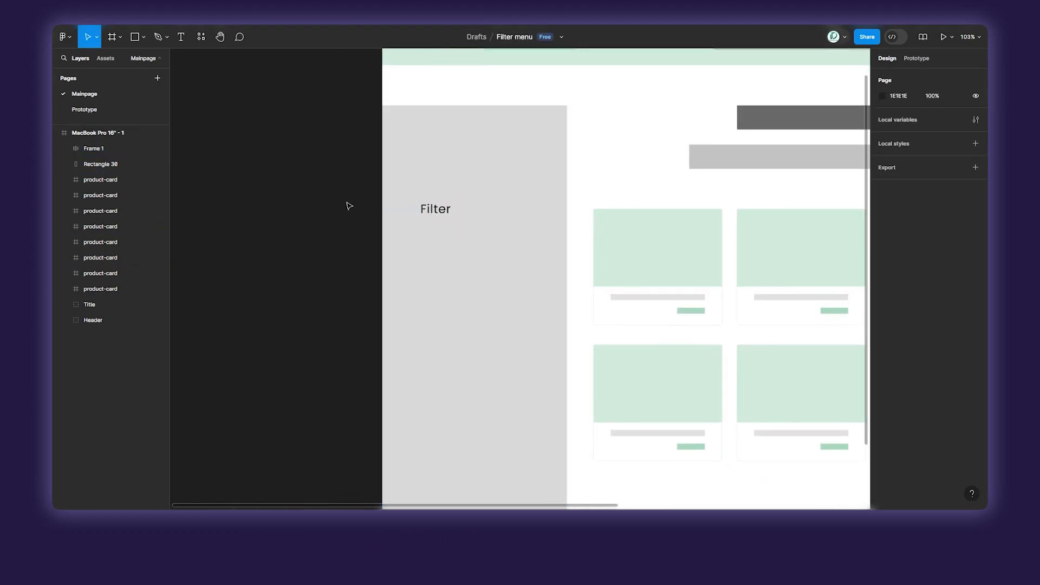
key("ctrl+alt+p")
left_click(469, 136)
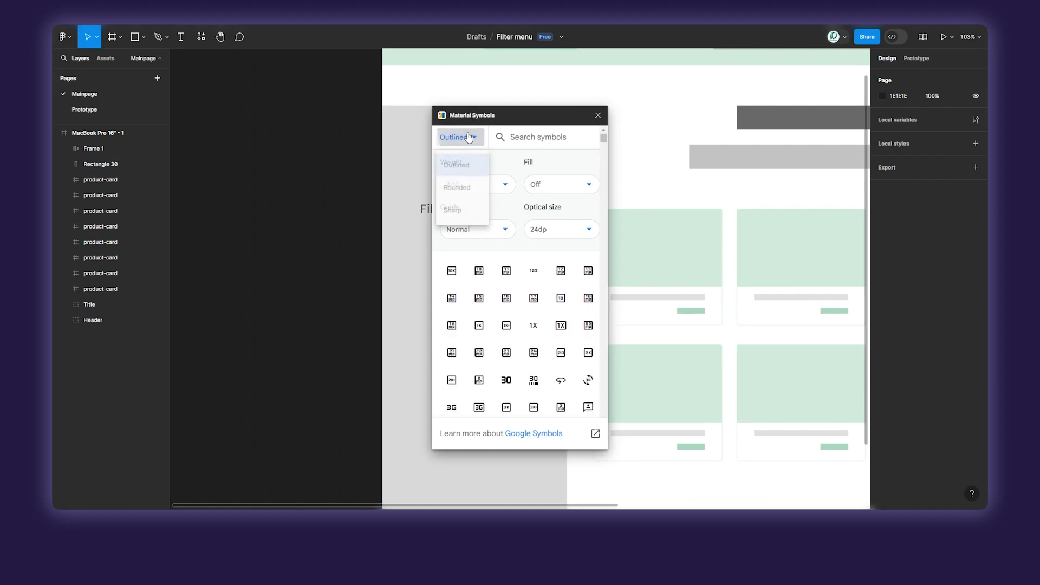
left_click(457, 186)
left_click(540, 137)
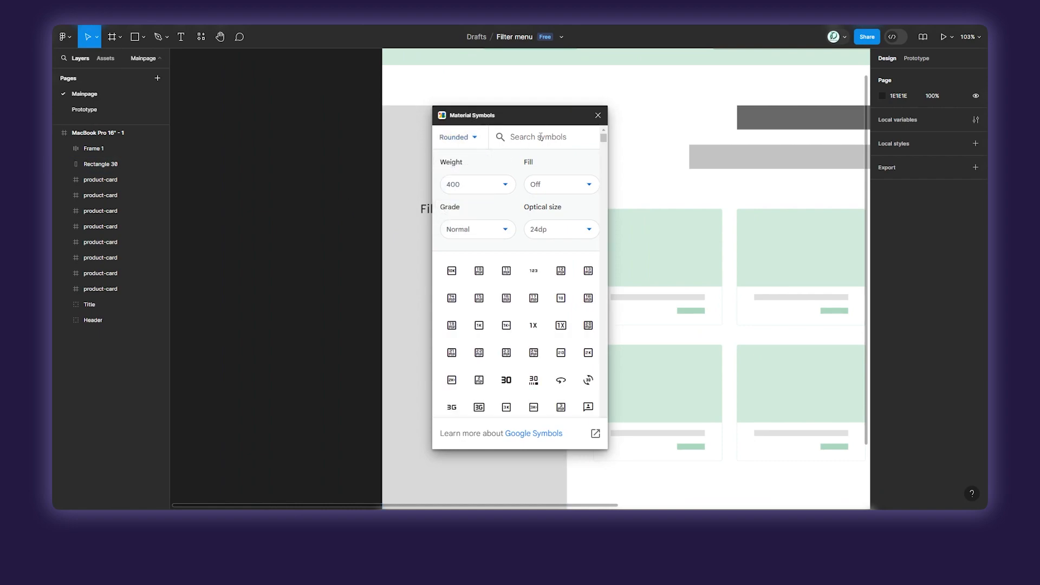
type("arrow")
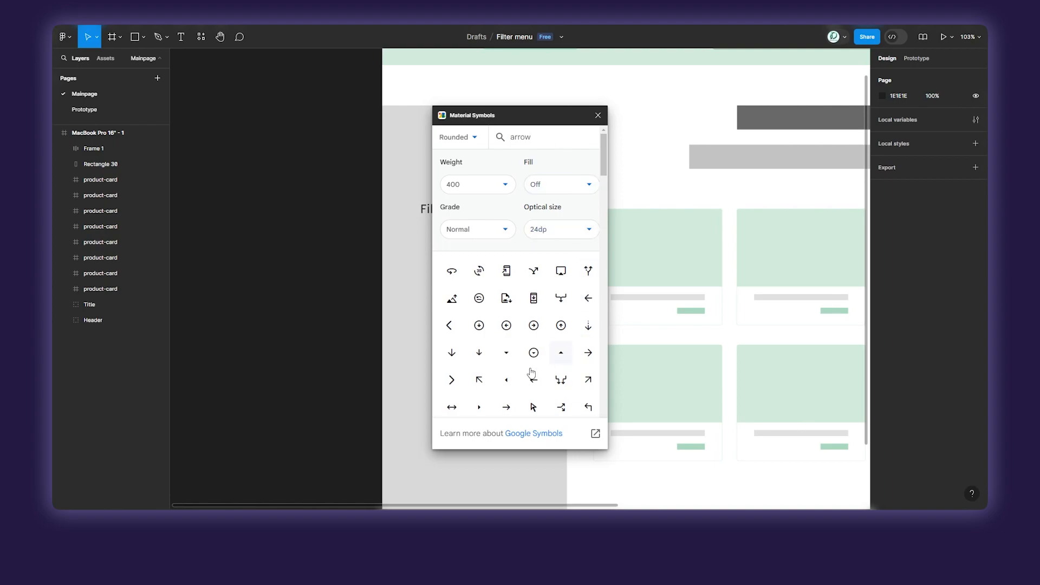
left_click(452, 326)
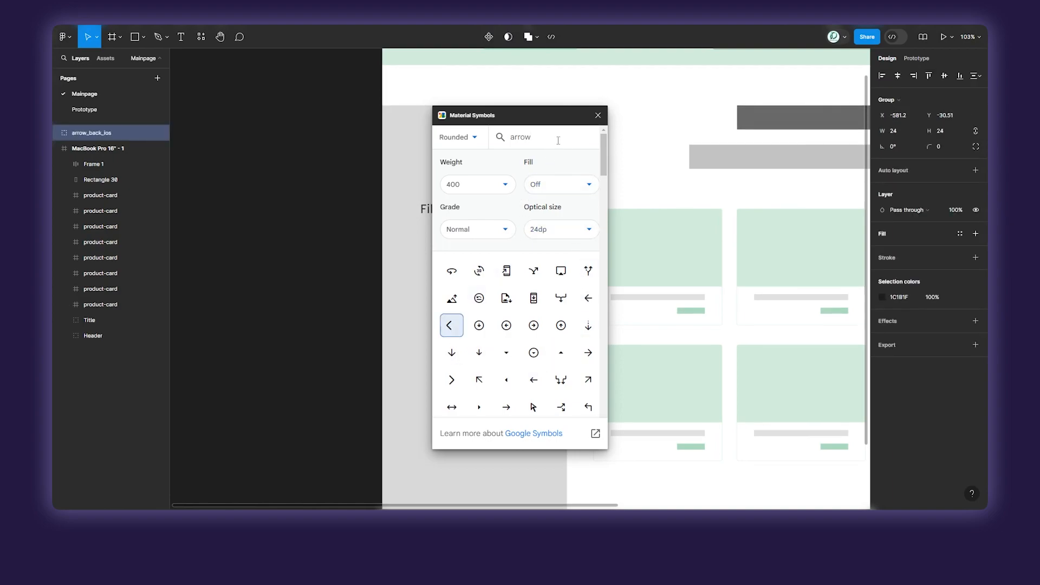
left_click(598, 115)
Move the arrow icon further left and centre its arrow shape horizontally and vertically within the bounding box.
left_click_drag(523, 288, 459, 287)
scroll(463, 289, "up", 5)
double_click(450, 295)
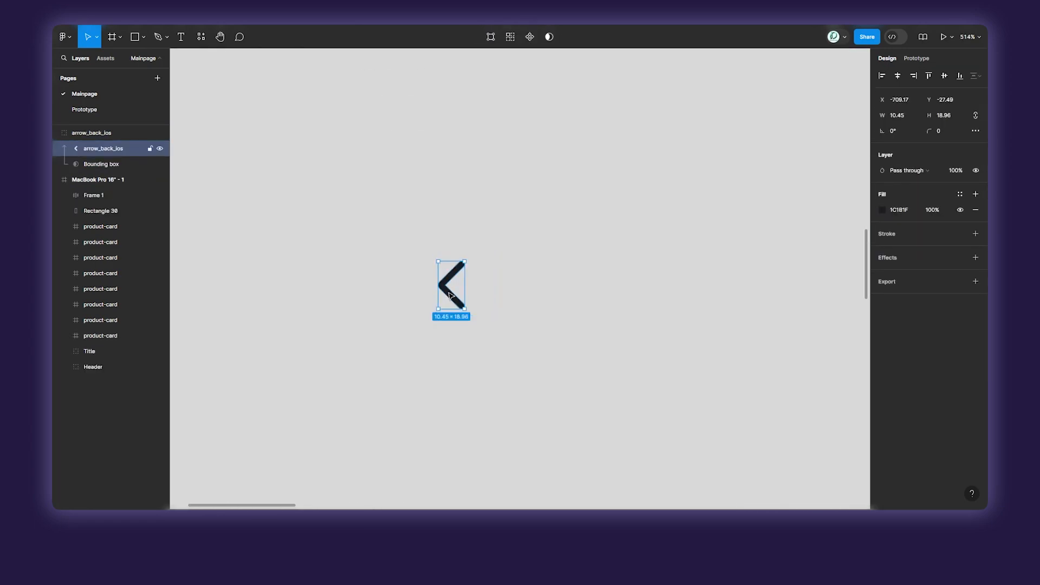
left_click(494, 286, "shift")
left_click(898, 75)
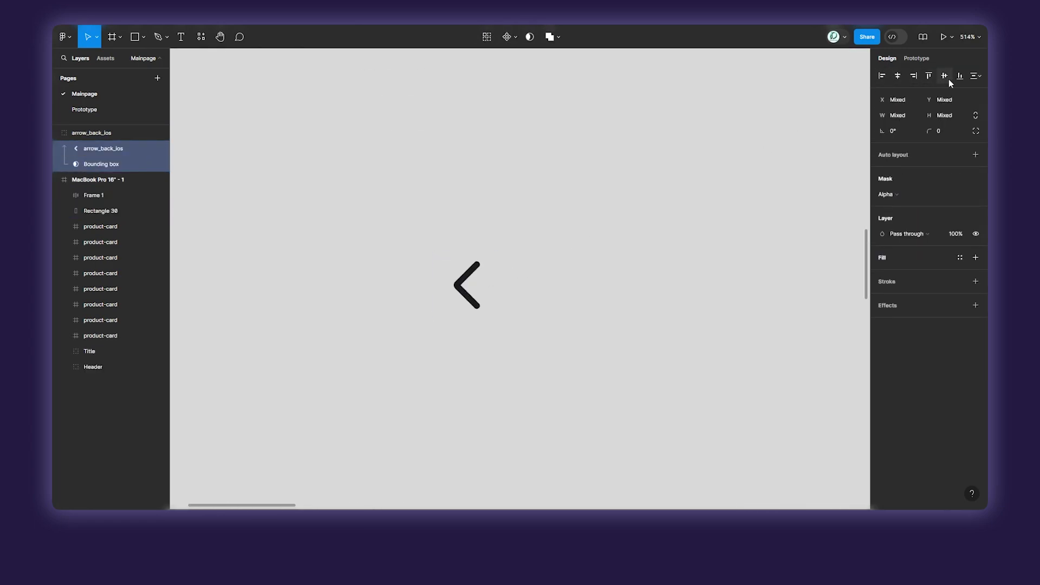
left_click(944, 76)
left_click(606, 258)
left_click(470, 280)
scroll(470, 281, "down", 4)
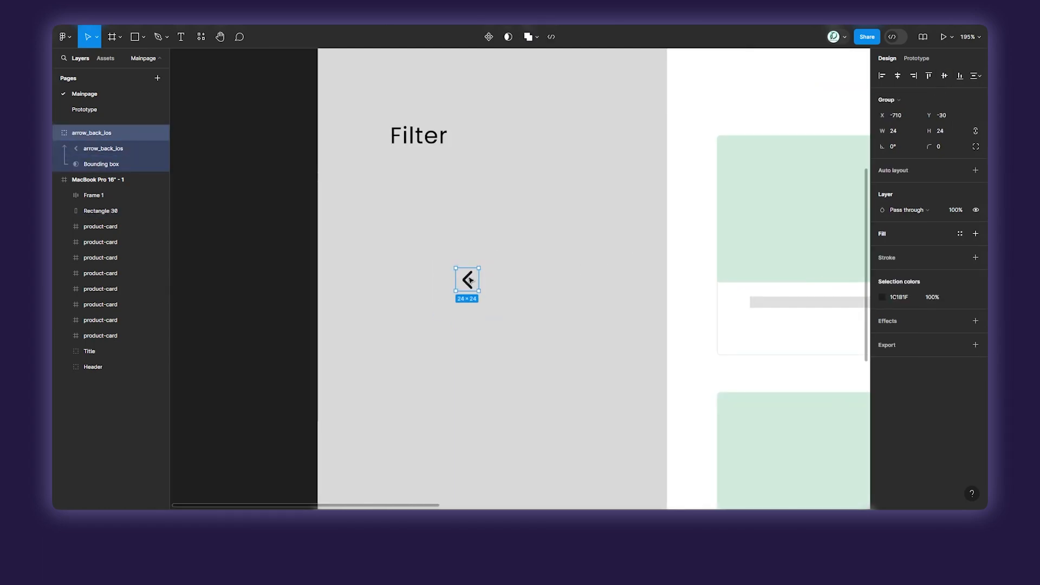
double_click(466, 280)
left_click_drag(467, 280, 467, 243)
key("ctrl+z")
Rotate the arrow icon 90° so it points down and place it after the text in the Filter auto layout frame.
left_click(485, 281)
left_click(471, 279)
left_click_drag(471, 266, 440, 119)
scroll(464, 225, "up", 2)
scroll(464, 224, "down", 3)
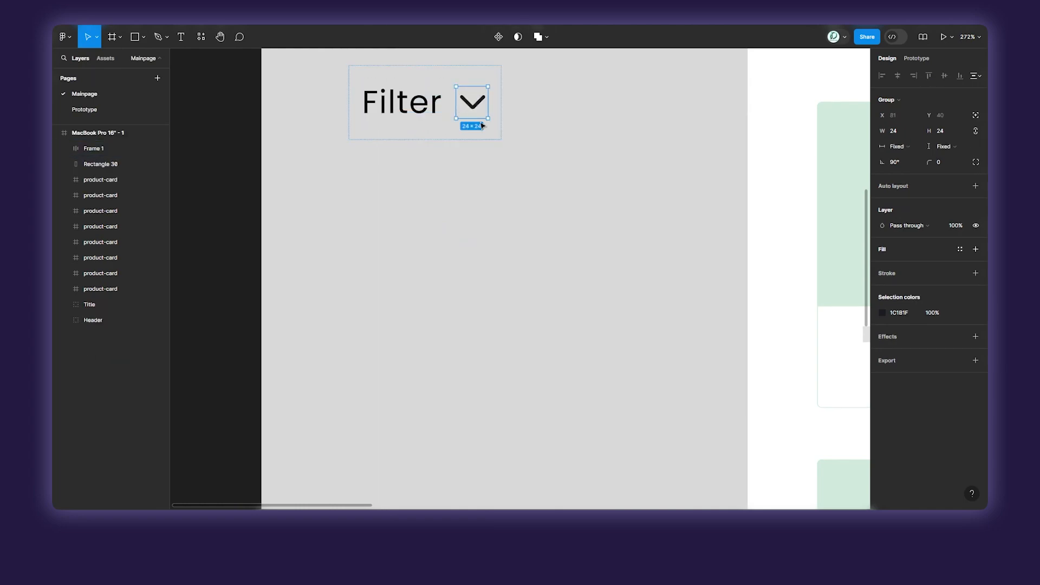
Set the spacing between the Filter text and arrow to 180 and move the frame left to X 41.
left_click(555, 142)
left_click(439, 109)
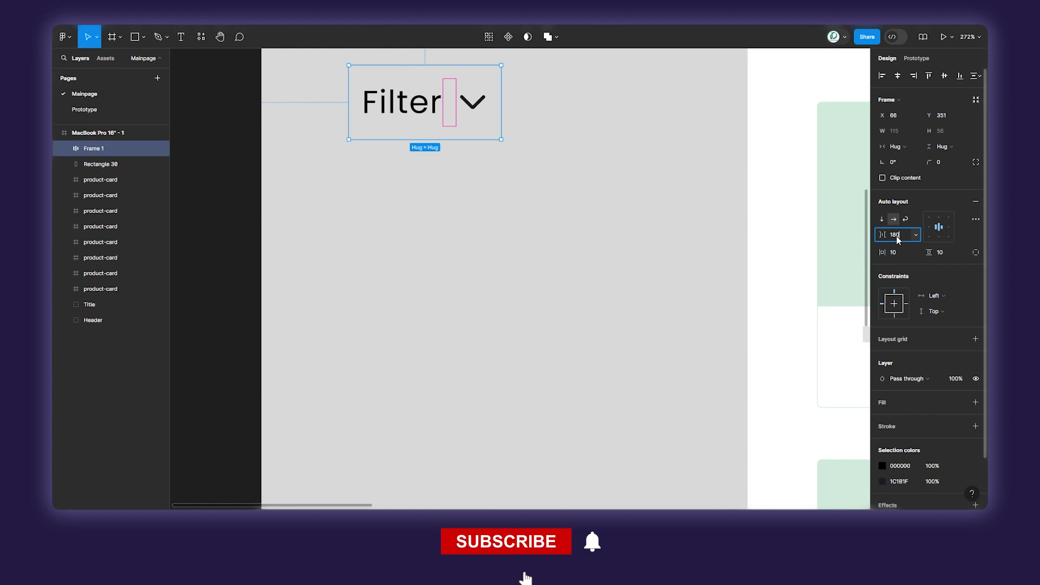
type("180")
key("Return")
scroll(761, 239, "down", 4)
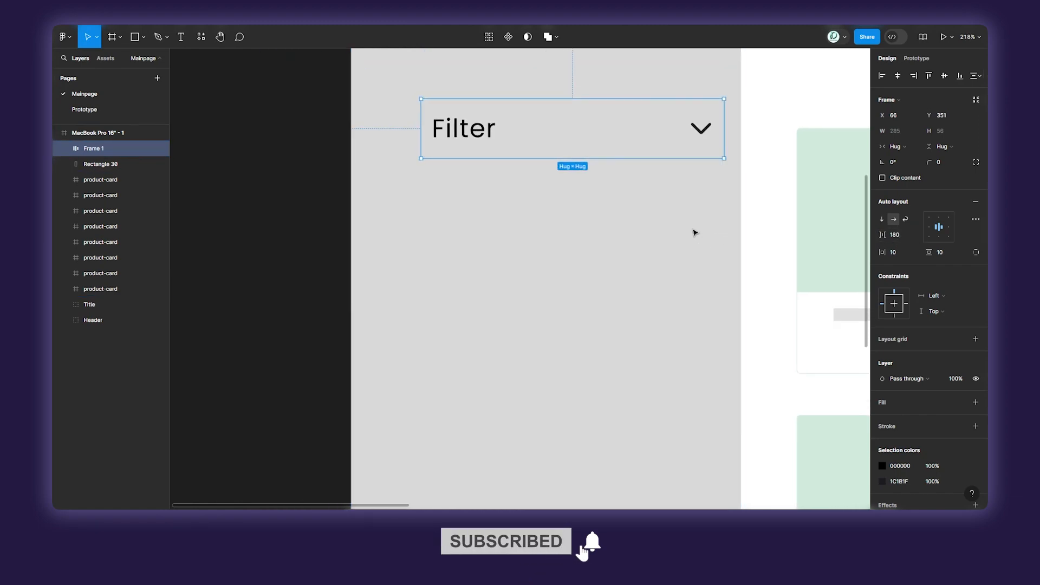
left_click_drag(512, 178, 485, 182)
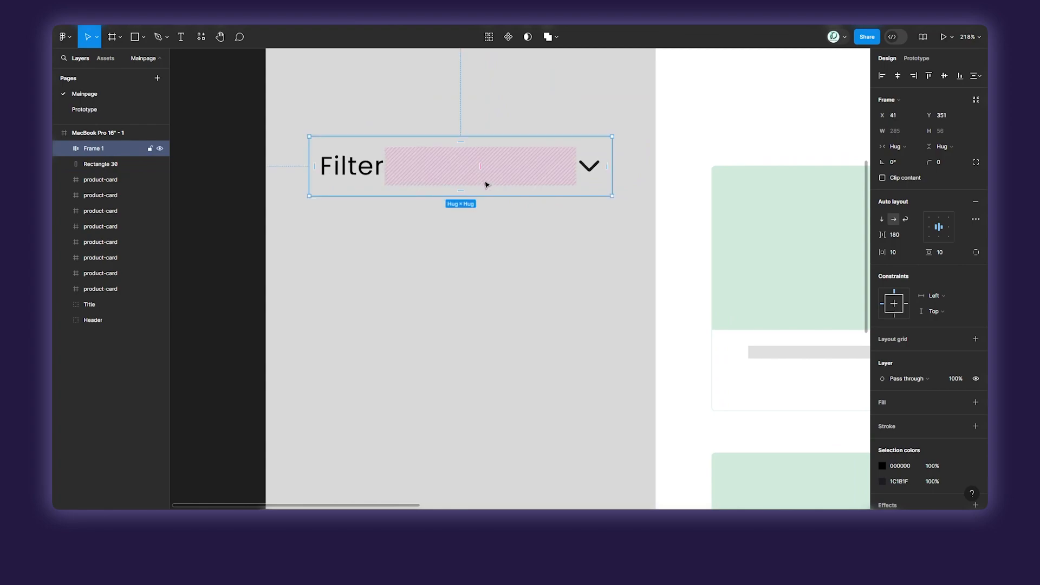
double_click(358, 170)
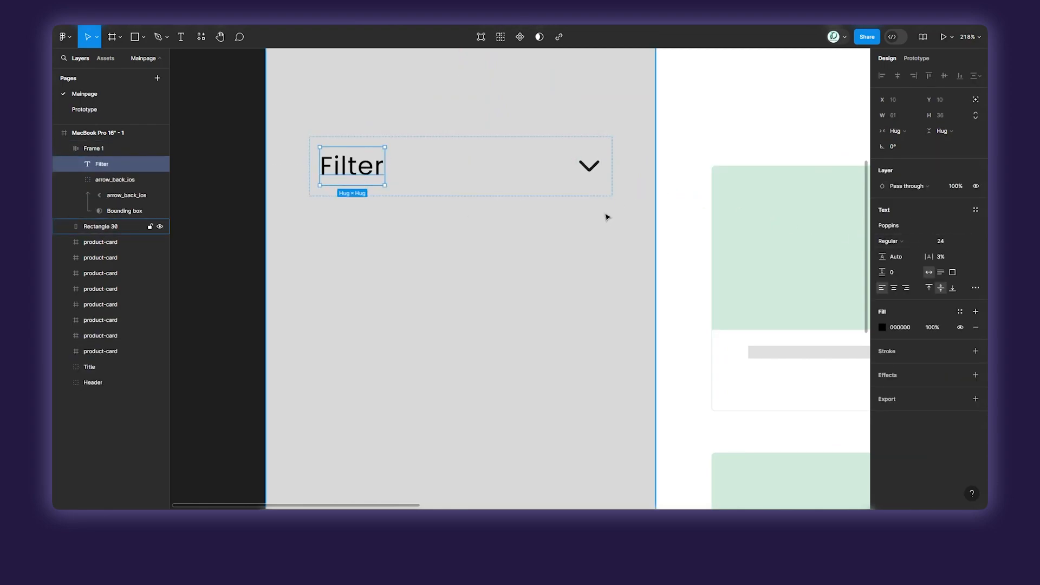
left_click(569, 237)
scroll(604, 244, "down", 5)
left_click_drag(603, 244, 444, 214)
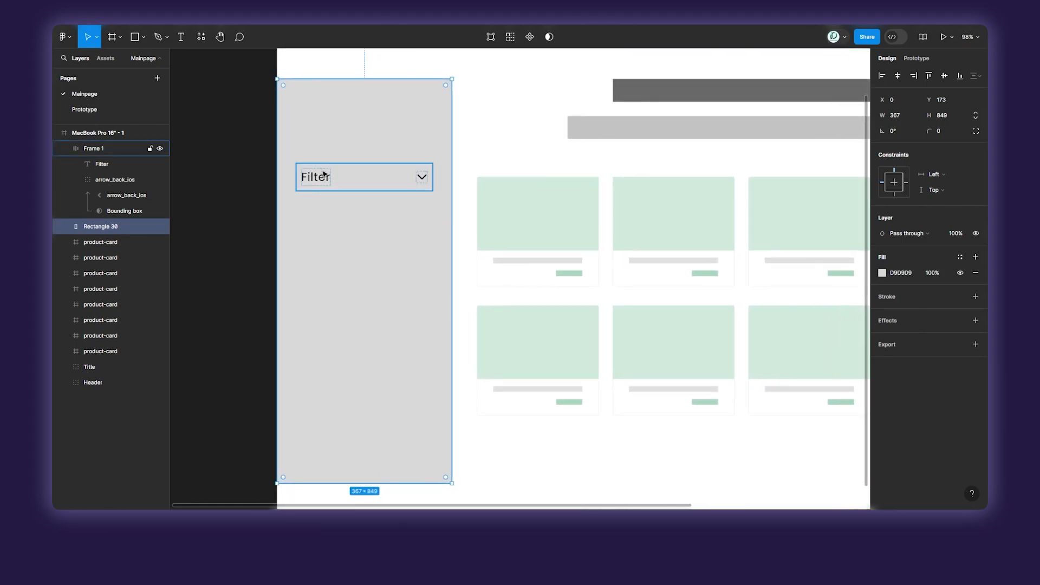
left_click(361, 185)
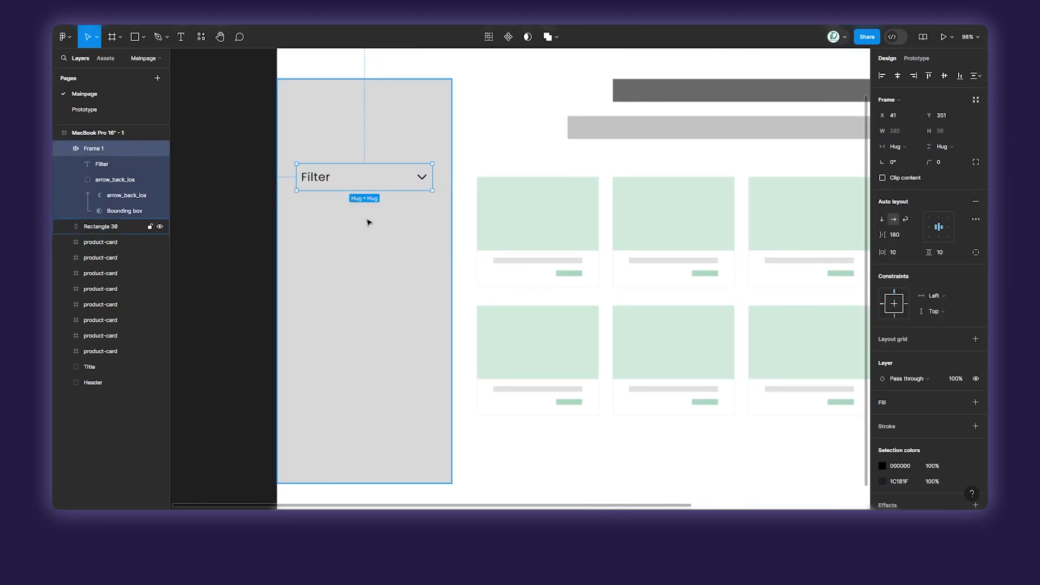
left_click(417, 240)
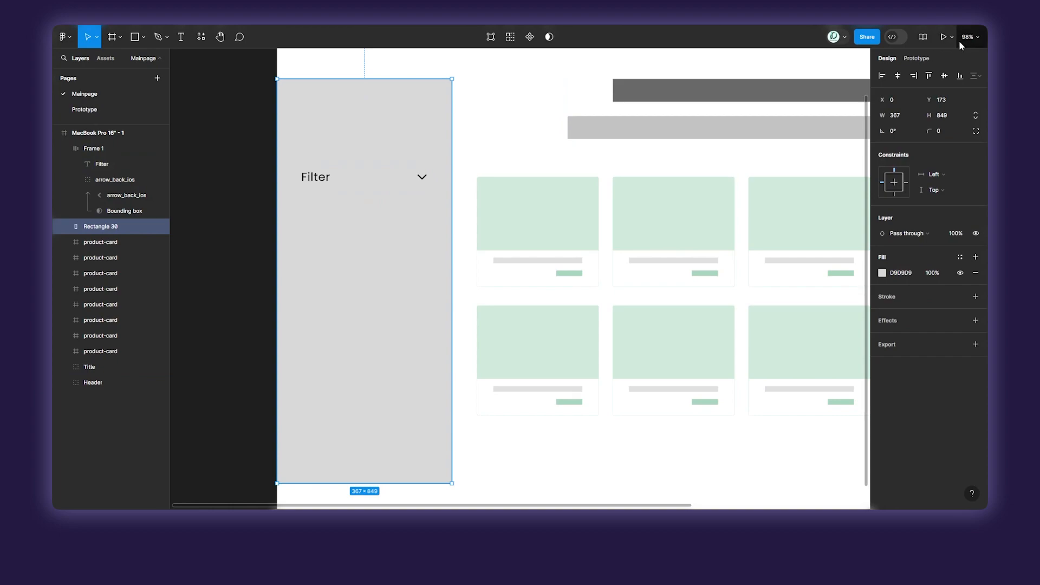
Preview the MacBook Pro 16" frame as a prototype and return to the design file.
key("shift+1")
left_click(480, 59)
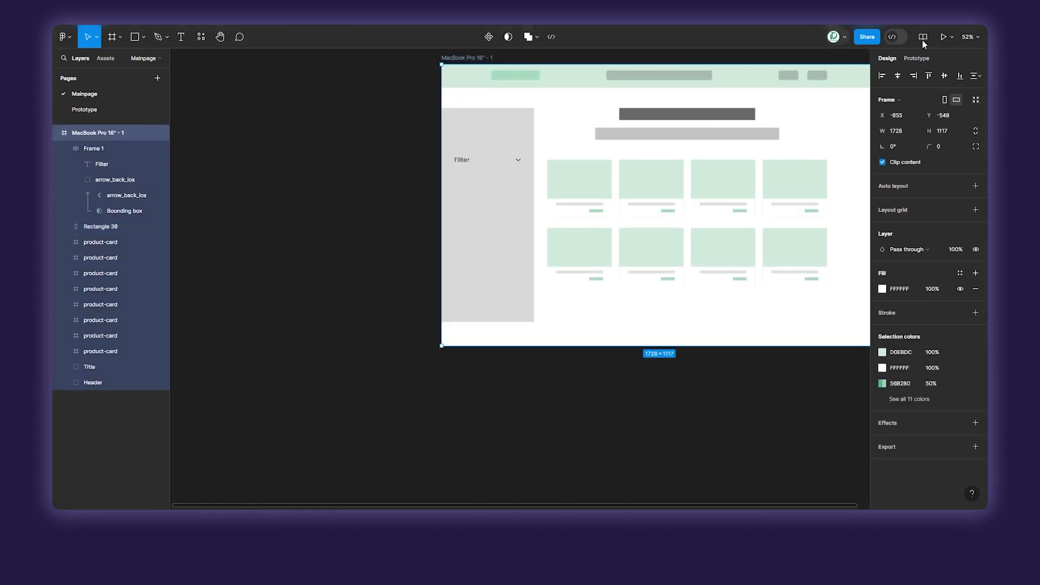
left_click(944, 37)
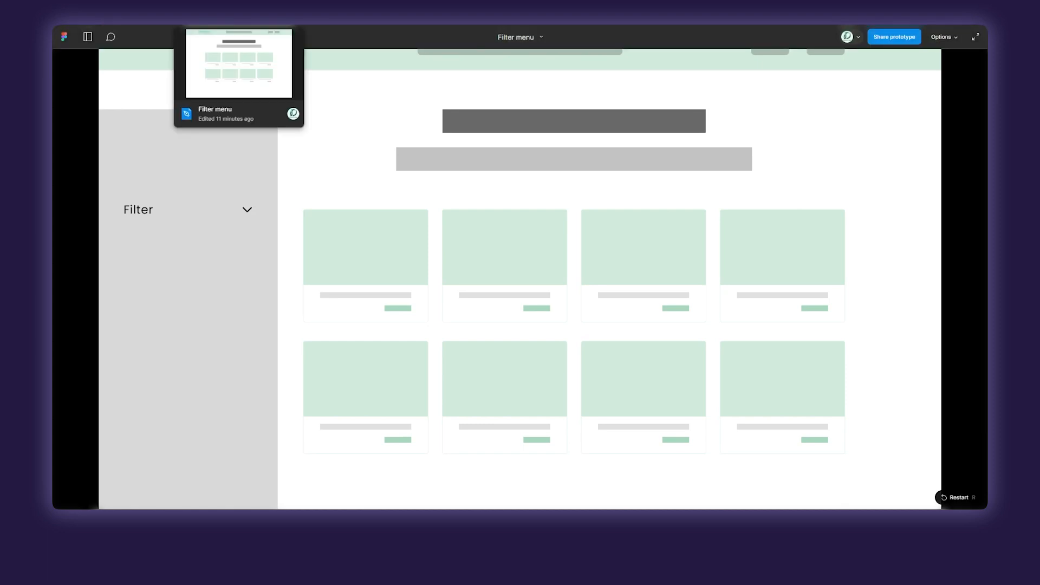
left_click(221, 21)
left_click(295, 21)
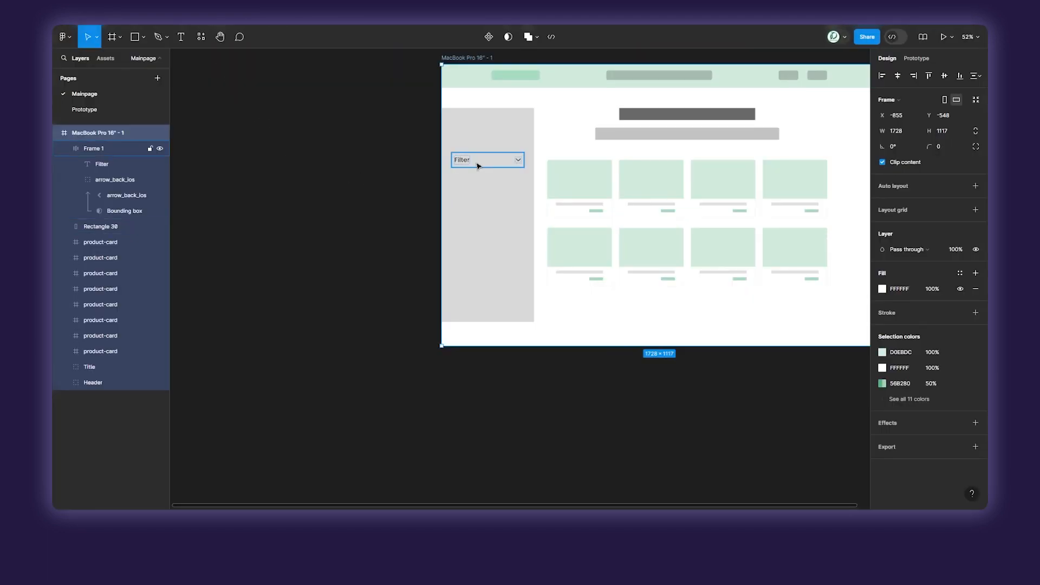
Change the fill of the sidebar rectangle behind the Filter row to white FFFFFF.
left_click(482, 184)
left_click(883, 273)
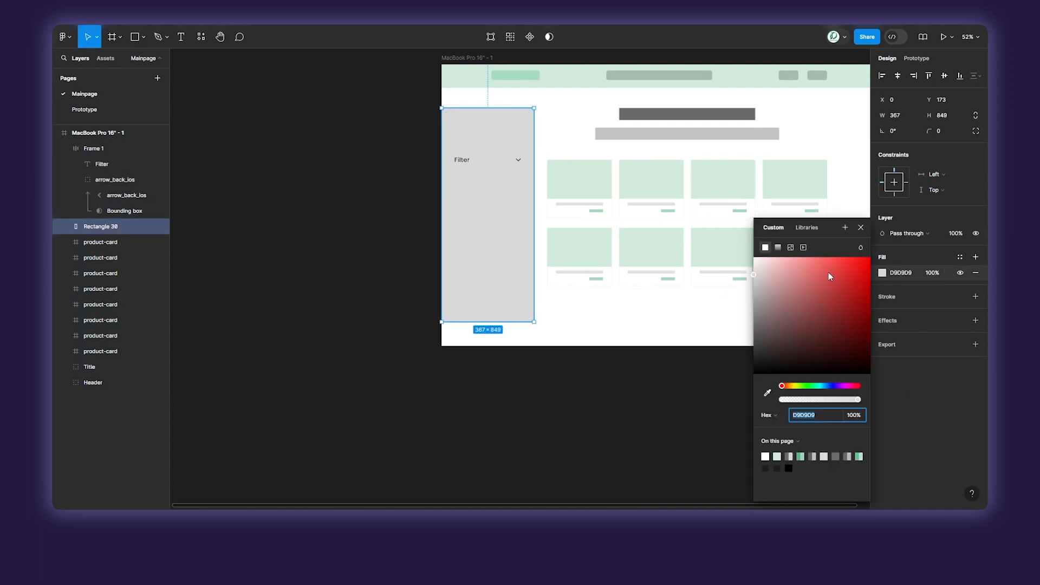
left_click_drag(828, 272, 643, 222)
left_click(904, 301)
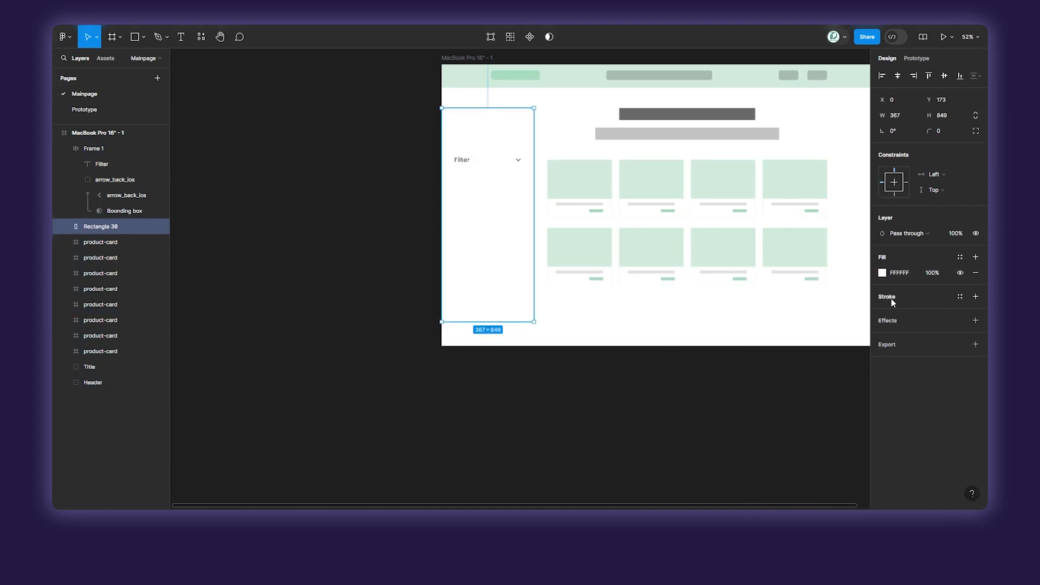
Add a 1 px inside stroke to the sidebar rectangle in the page's green 56B280 at 50% opacity.
left_click(892, 298)
left_click(882, 312)
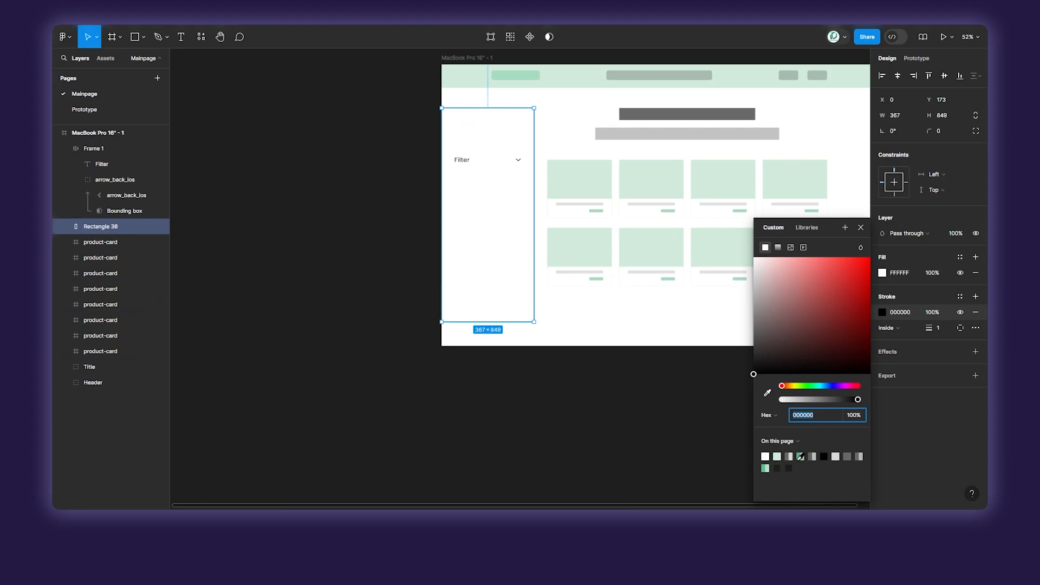
left_click(801, 457)
left_click(861, 227)
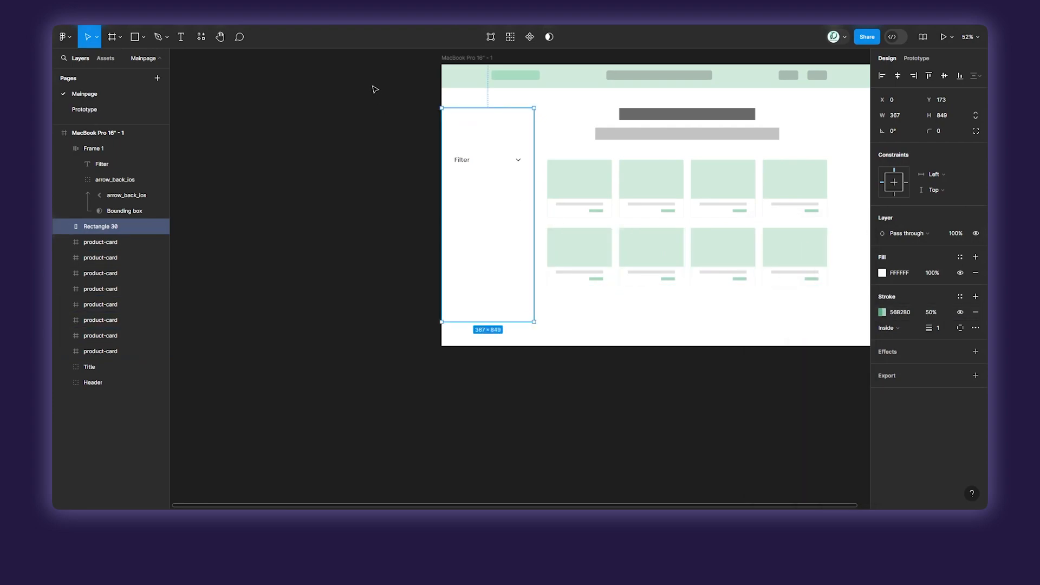
Check the outlined white sidebar in the running prototype and return to the design file.
key("ctrl+Tab")
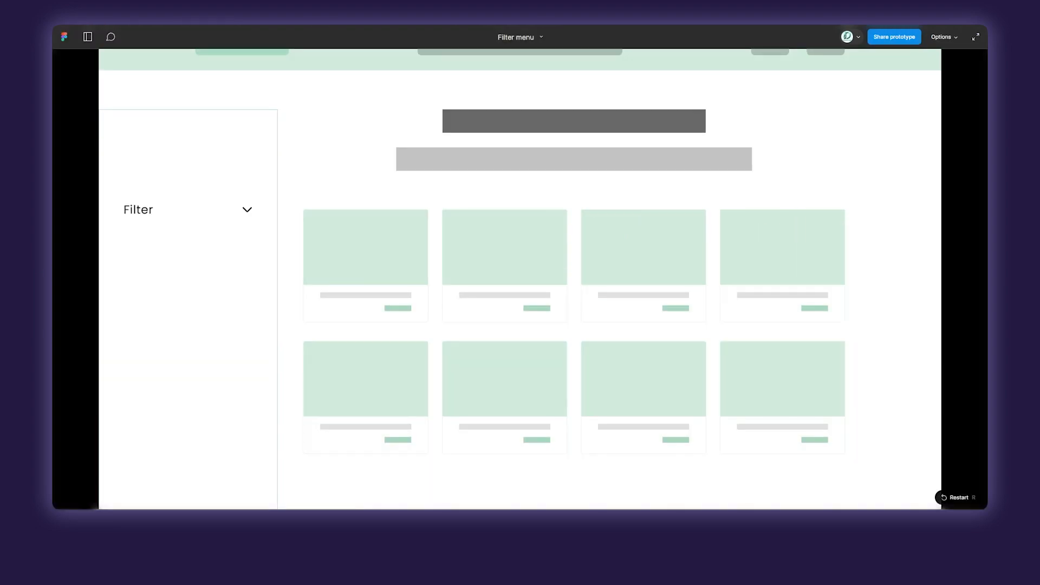
scroll(315, 259, "down", 2)
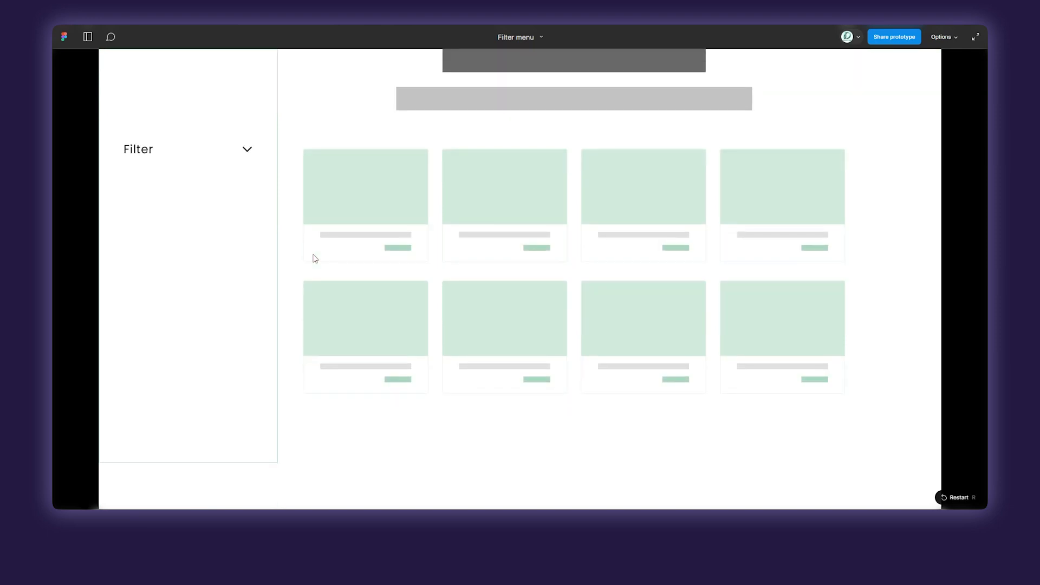
key("ctrl+shift+Tab")
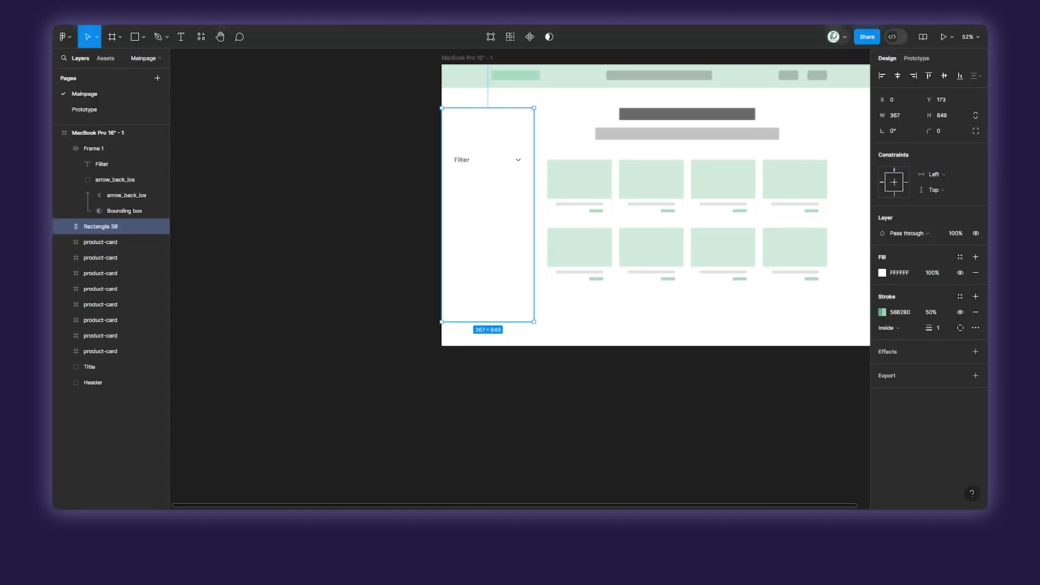
Copy the Filter auto layout frame from the Mainpage page and paste it into the Prototype page.
left_click(464, 159)
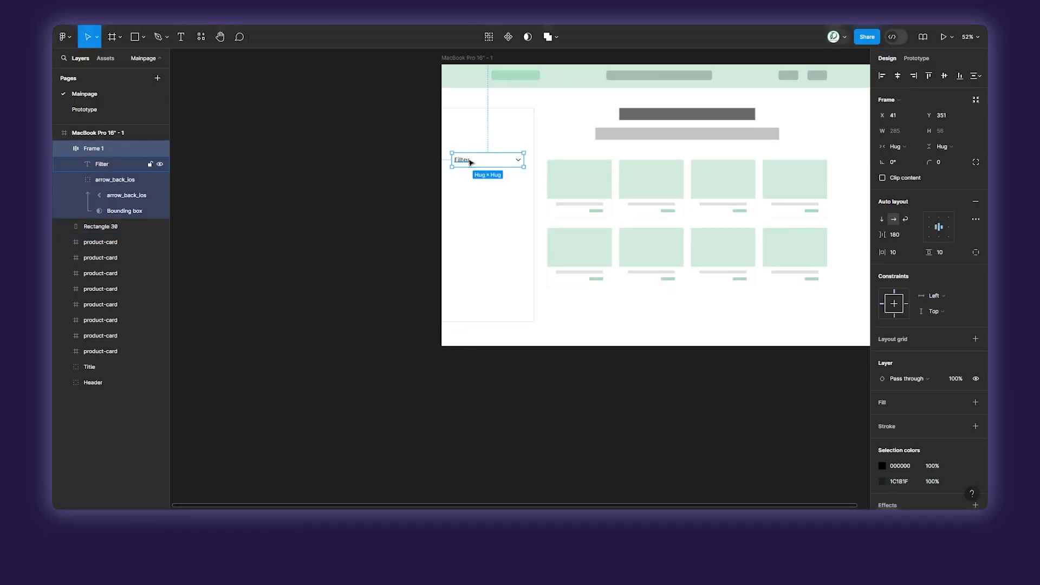
left_click(85, 109)
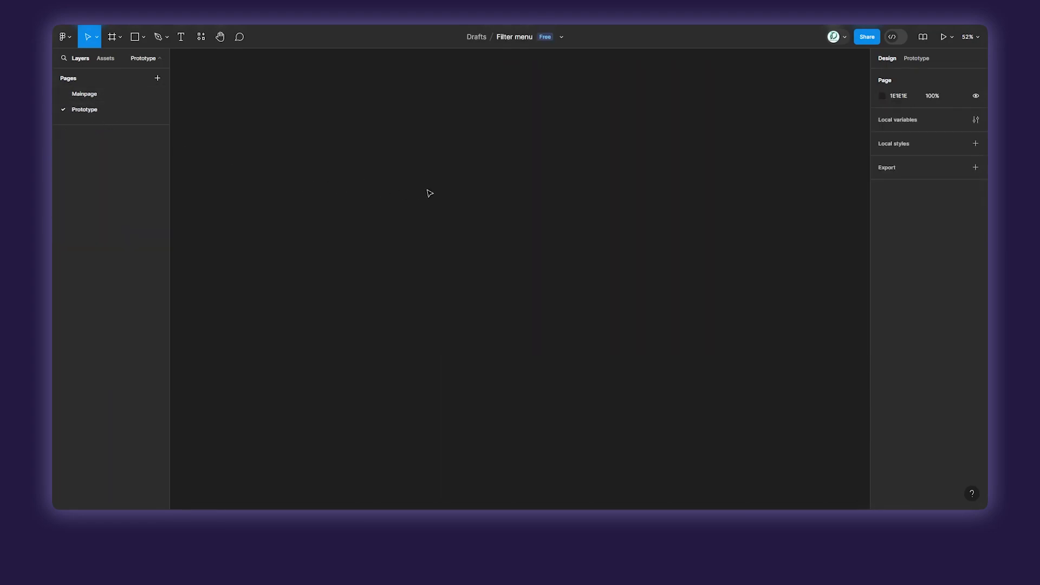
key("ctrl+v")
key("shift+2")
left_click(450, 172)
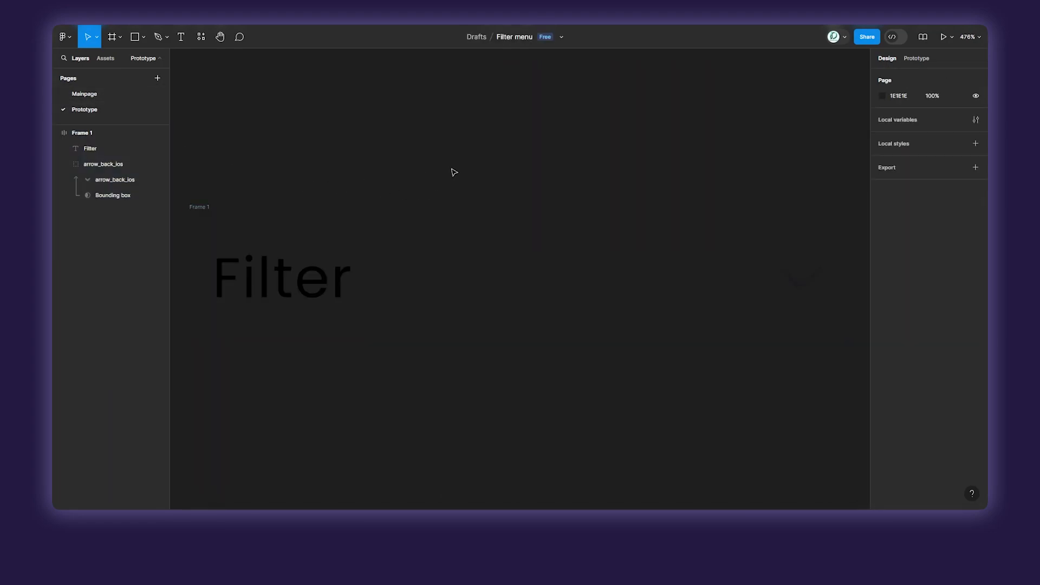
Recolour the arrow icon in the pasted Filter frame to white FFFFFF.
left_click(787, 292)
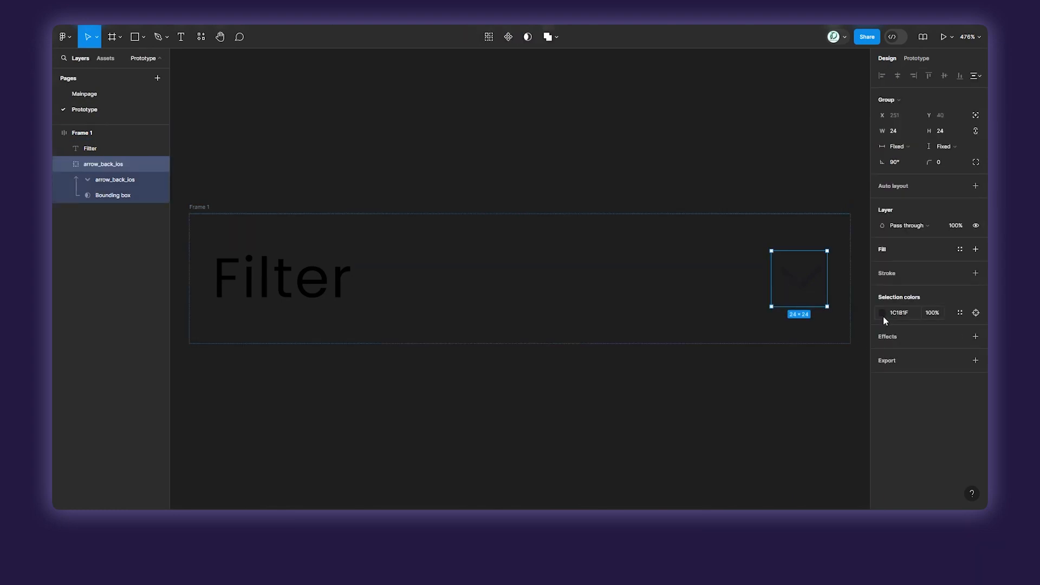
left_click(882, 313)
left_click_drag(831, 318, 664, 190)
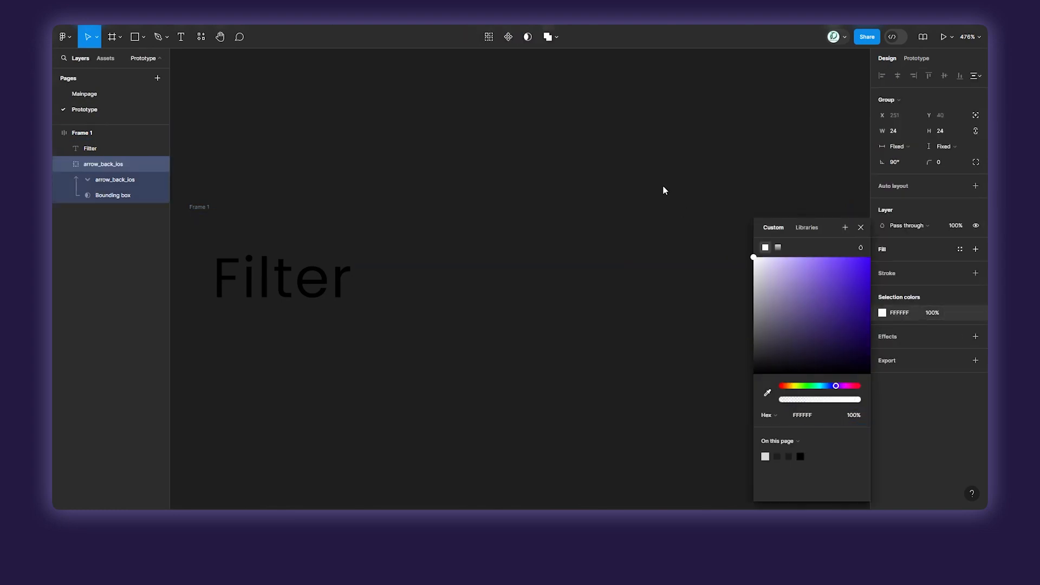
left_click(862, 228)
left_click(752, 169)
Set the arrow icon's colour to black 000000.
left_click(799, 274)
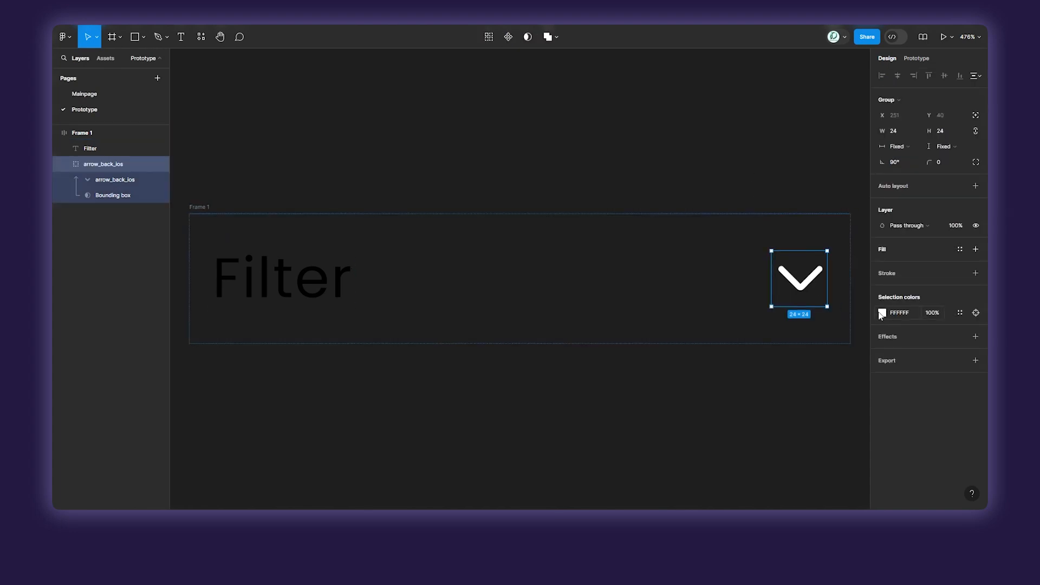
left_click(880, 314)
left_click_drag(819, 327, 708, 406)
left_click(708, 406)
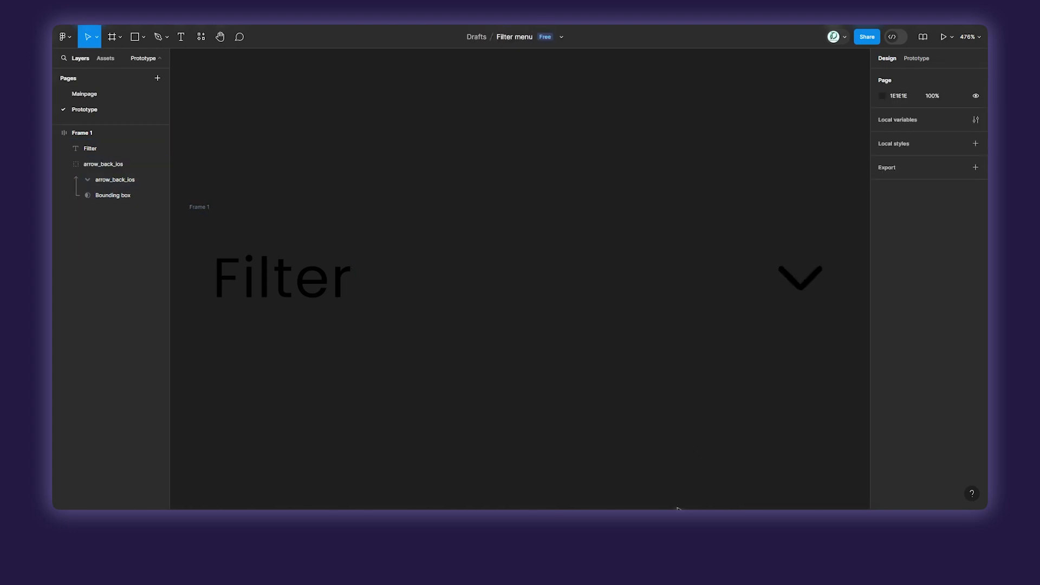
Add a white FFFFFF fill to the pasted Filter frame on the Prototype page.
left_click(642, 302)
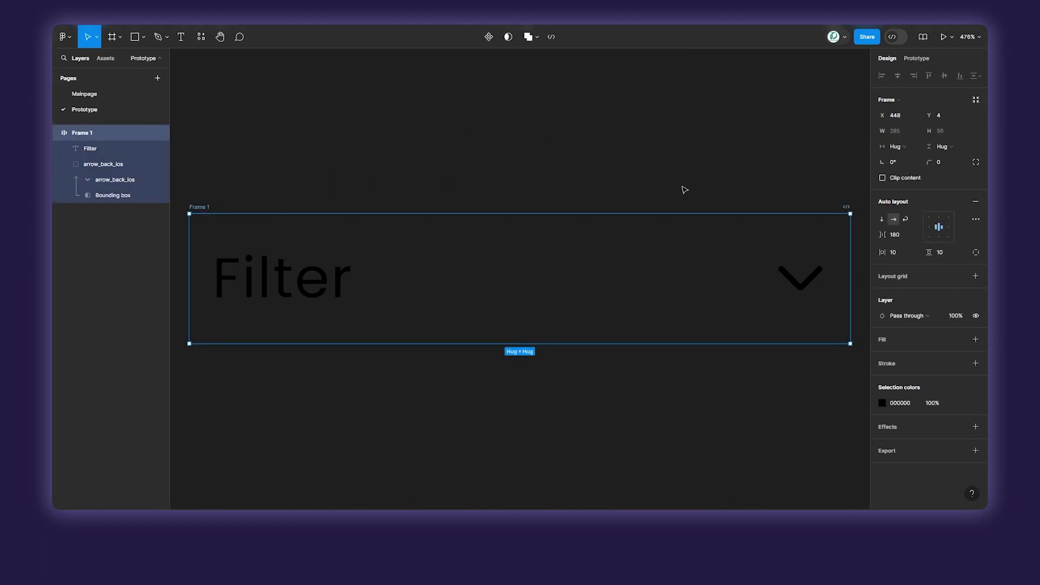
left_click(643, 161)
scroll(647, 162, "down", 5)
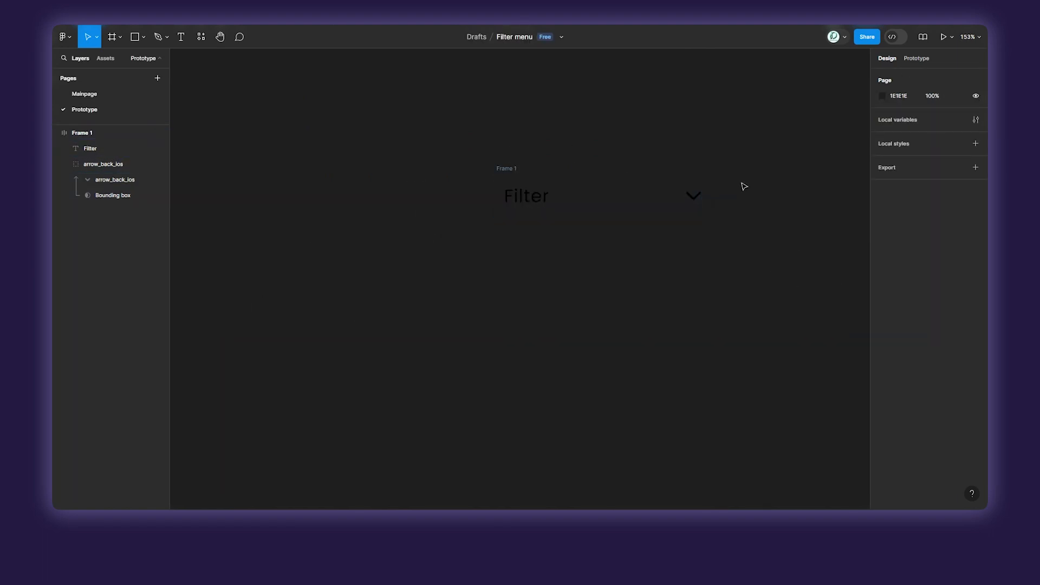
left_click_drag(743, 184, 623, 232)
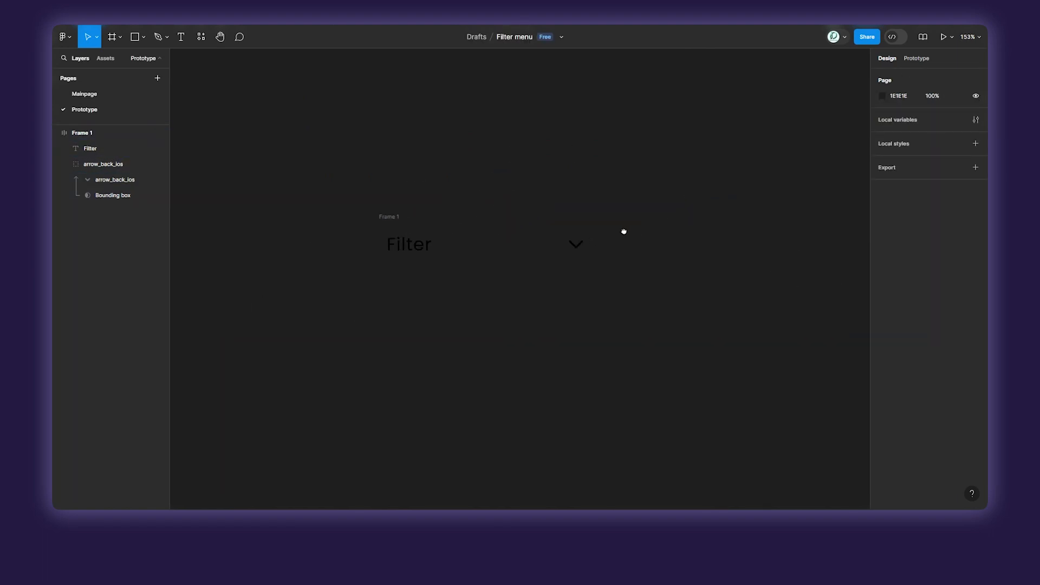
left_click(392, 220)
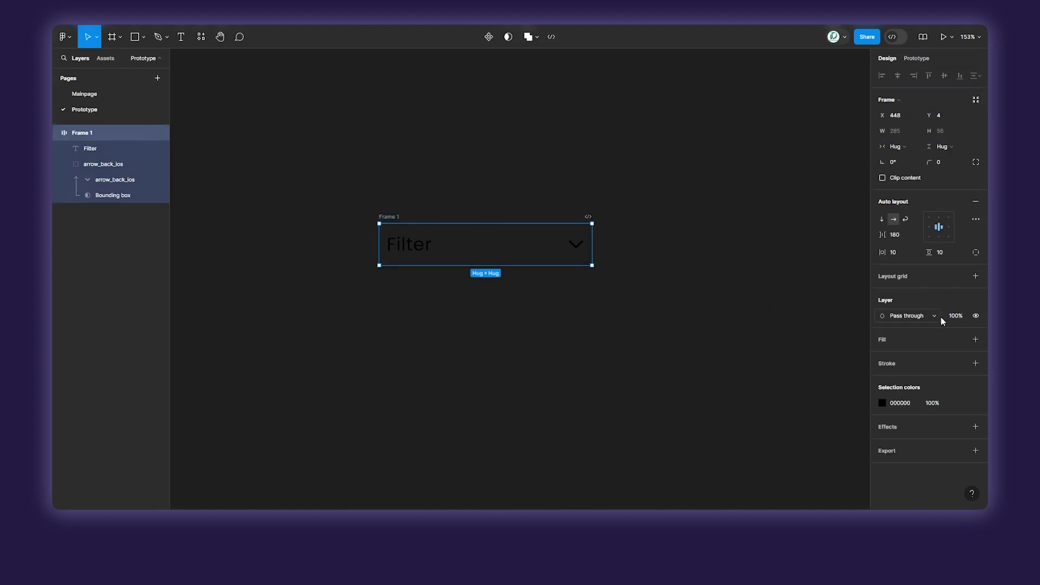
left_click(976, 339)
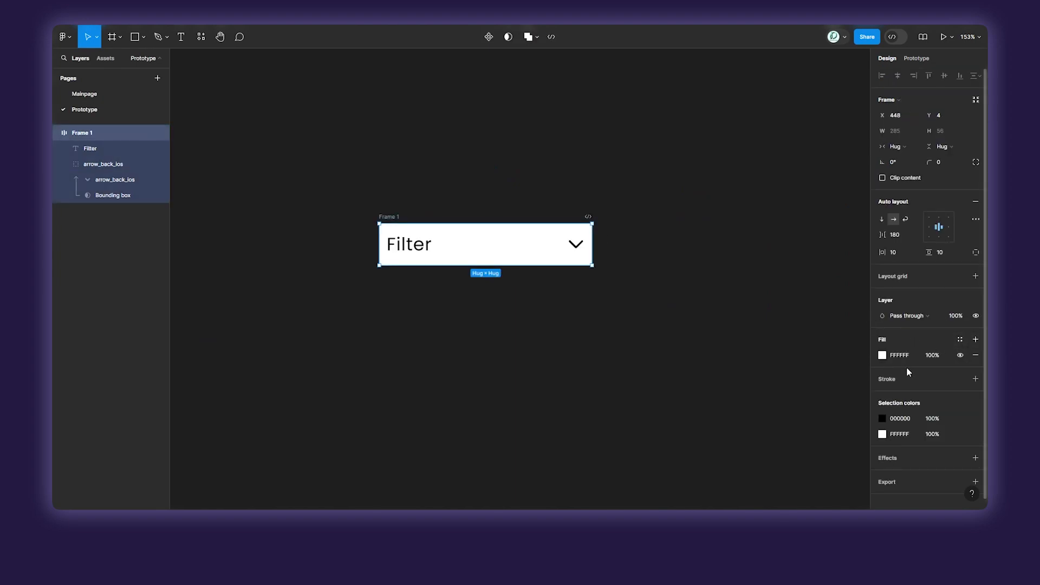
left_click(679, 251)
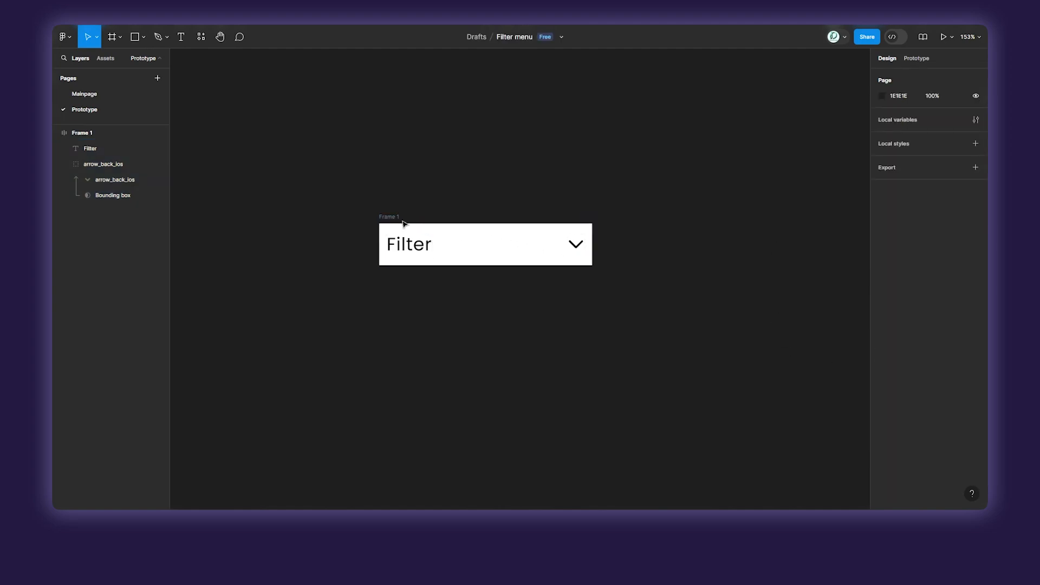
Duplicate the Filter frame directly beside the original and rotate the copy's arrow 180° so it points up.
left_click_drag(391, 219, 613, 227)
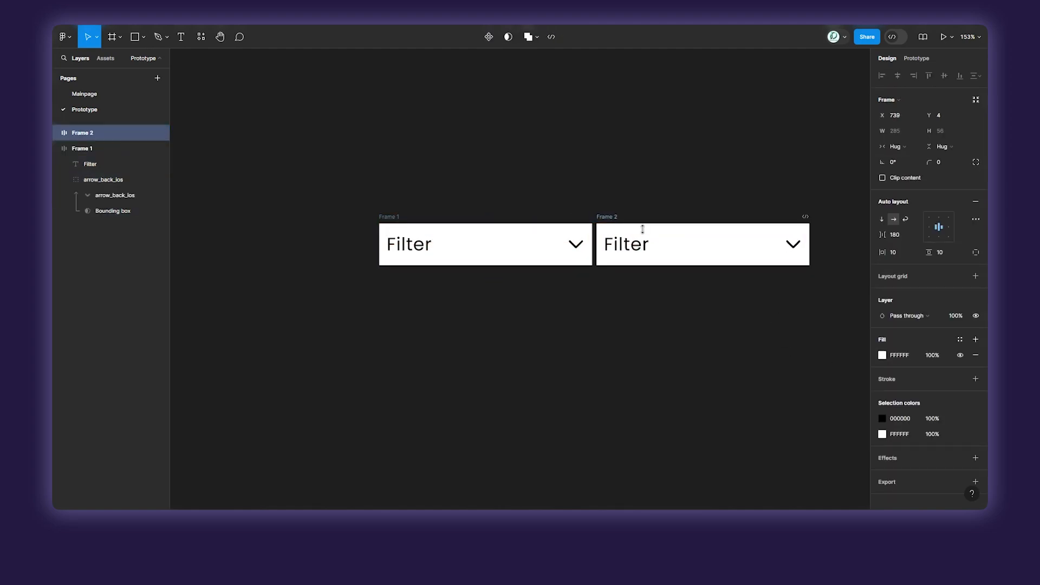
left_click(794, 244)
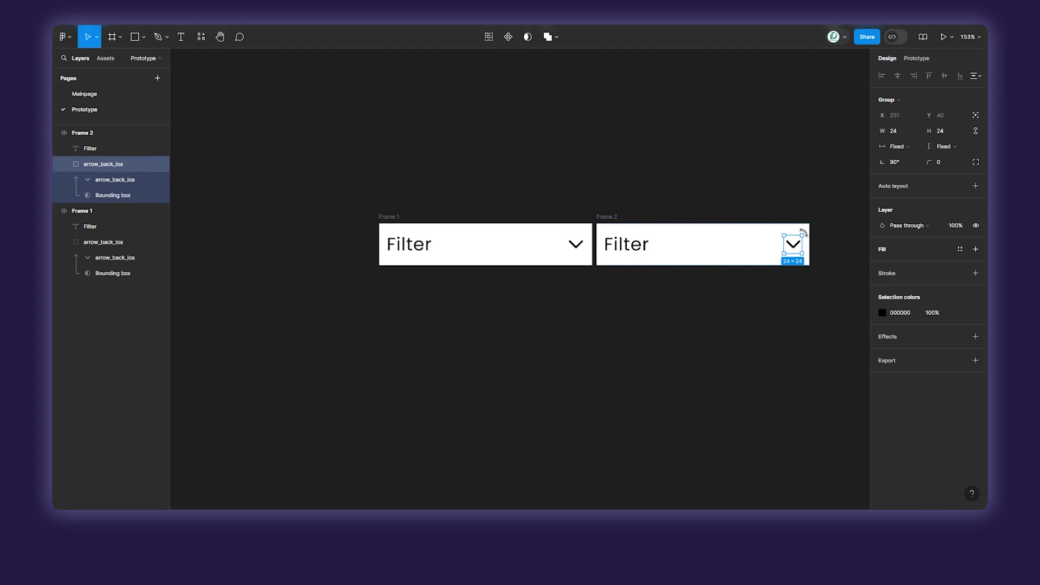
left_click_drag(804, 233, 775, 264)
left_click(765, 300)
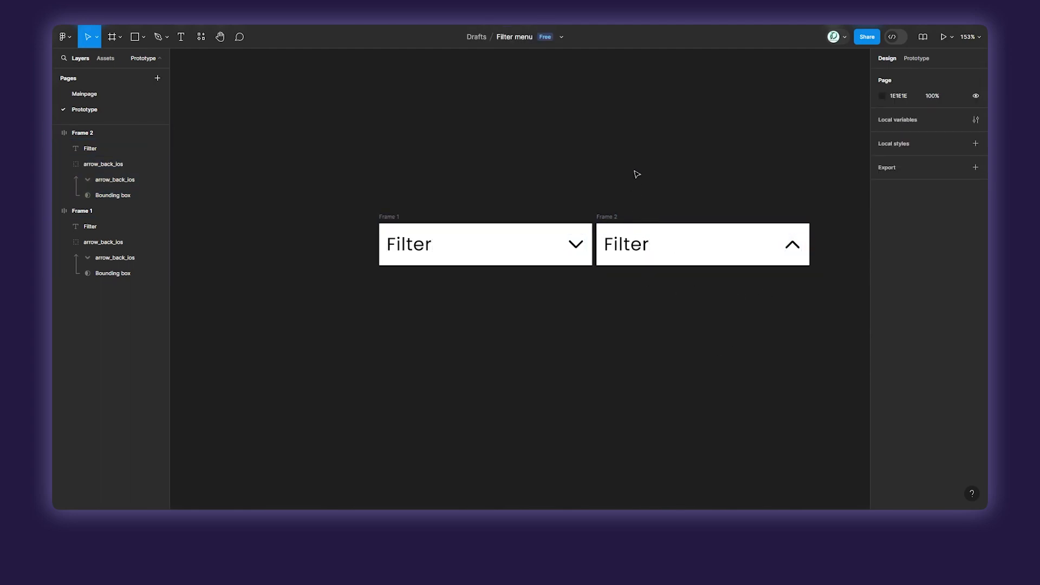
Combine the two Filter frames, arrow down and arrow up, into one component set.
left_click_drag(561, 166, 443, 146)
scroll(451, 148, "down", 1)
scroll(454, 151, "down", 3)
left_click_drag(276, 154, 714, 268)
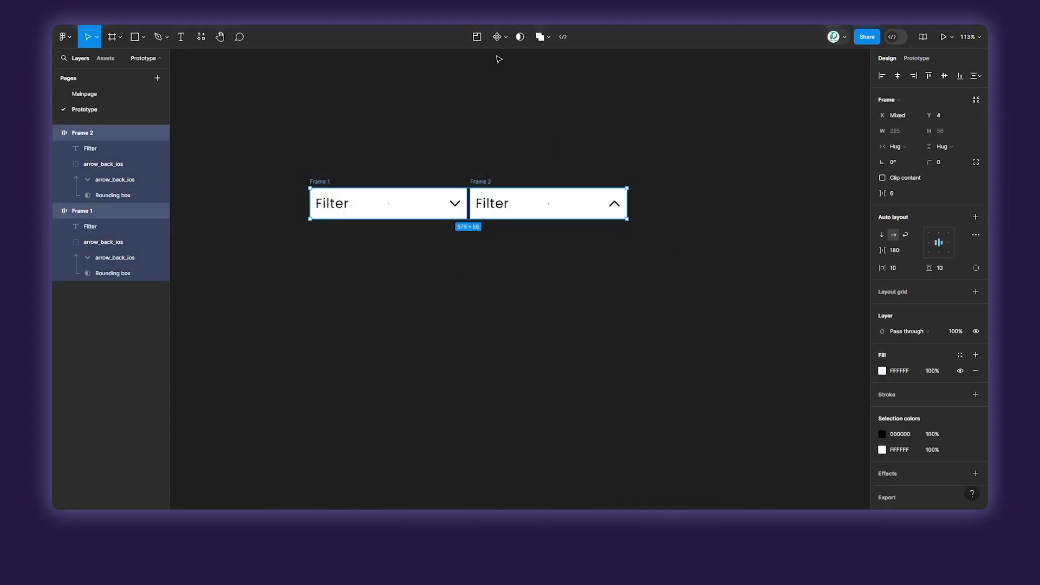
left_click(505, 38)
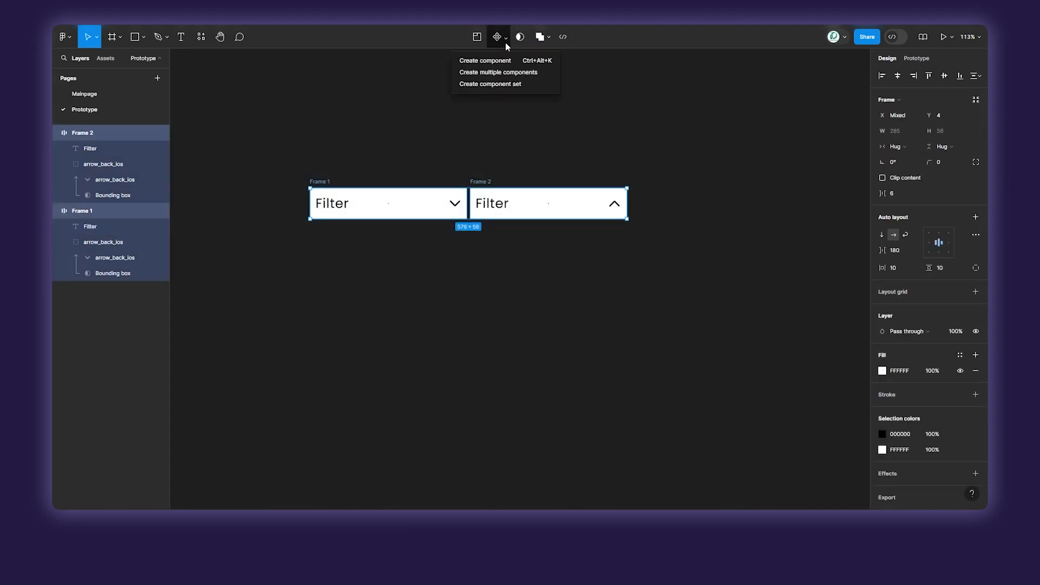
left_click(505, 82)
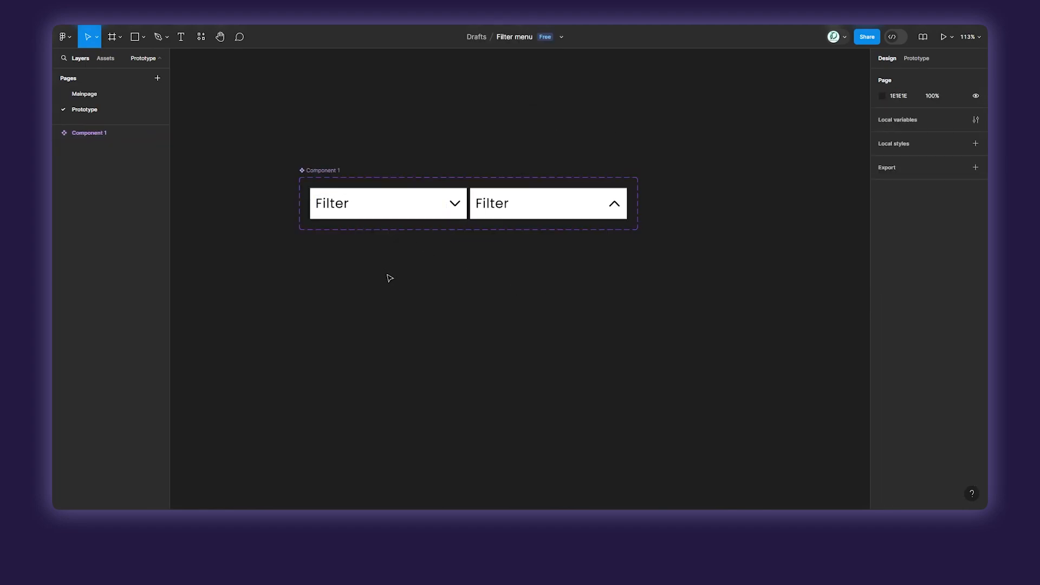
Add the text "Filter 1" below the Filter component set.
key("t")
scroll(325, 247, "up", 5)
left_click(325, 248)
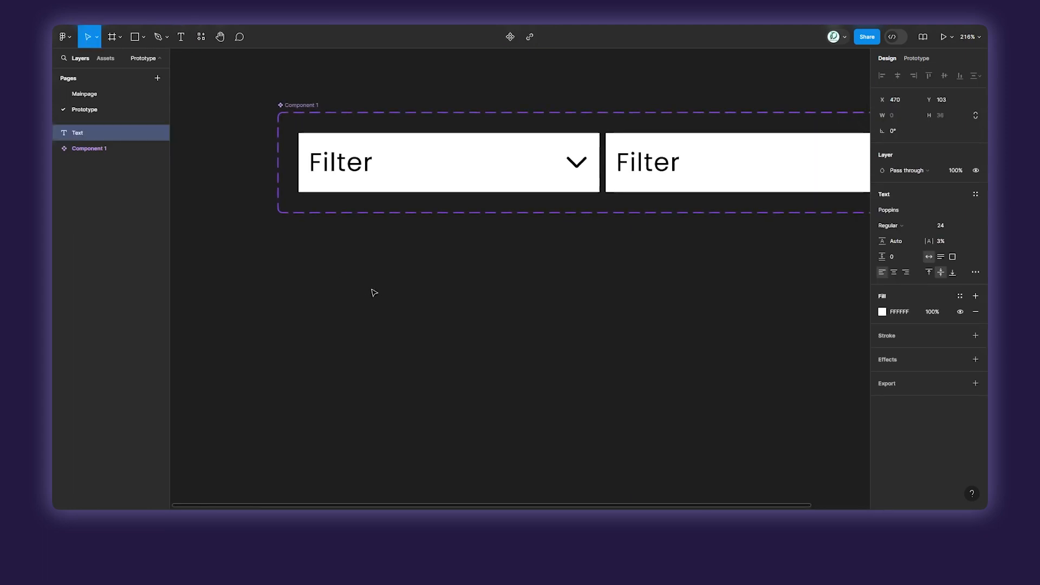
type("F")
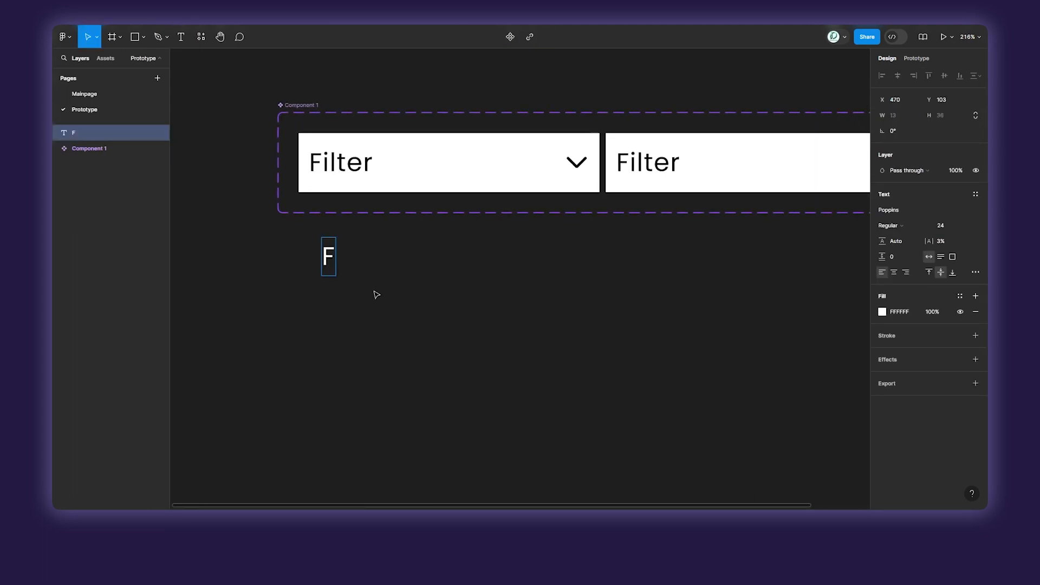
type("ilter")
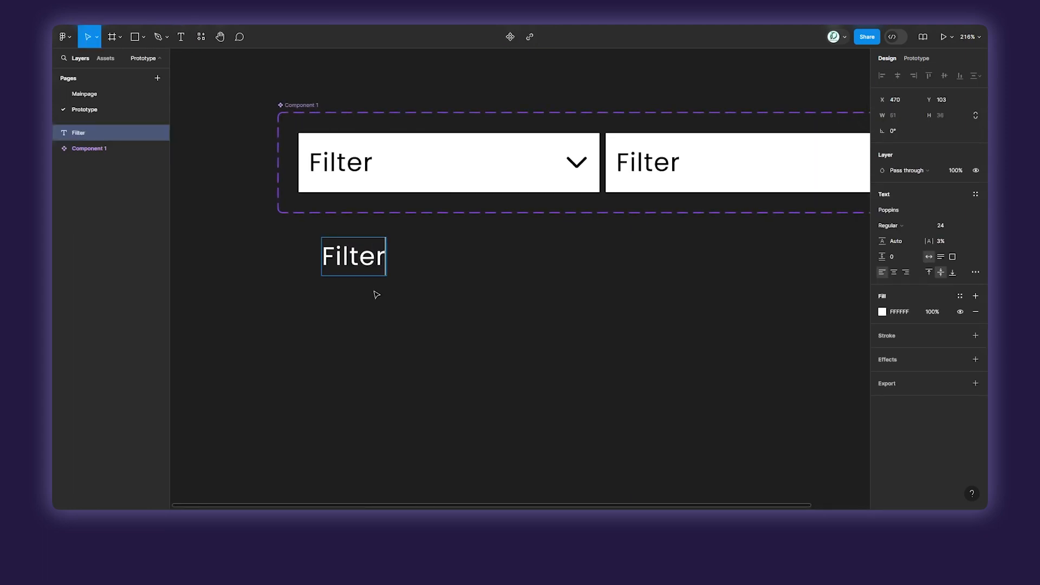
type(" 1")
key("Escape")
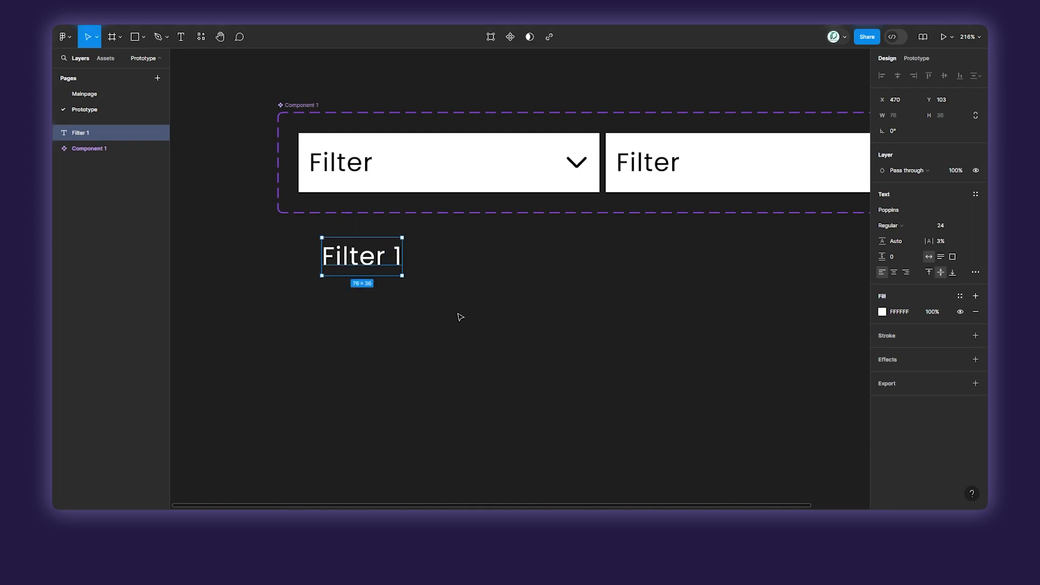
Set the Filter 1 text to the Light weight and colour it black 000000.
left_click(922, 224)
left_click(918, 214)
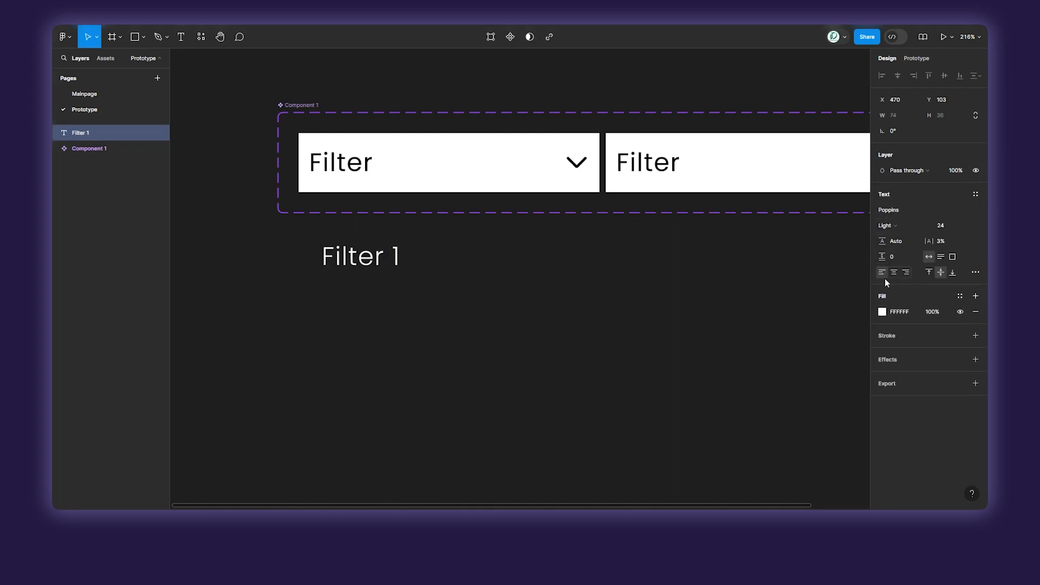
left_click(882, 313)
left_click_drag(828, 310, 684, 414)
left_click(564, 310)
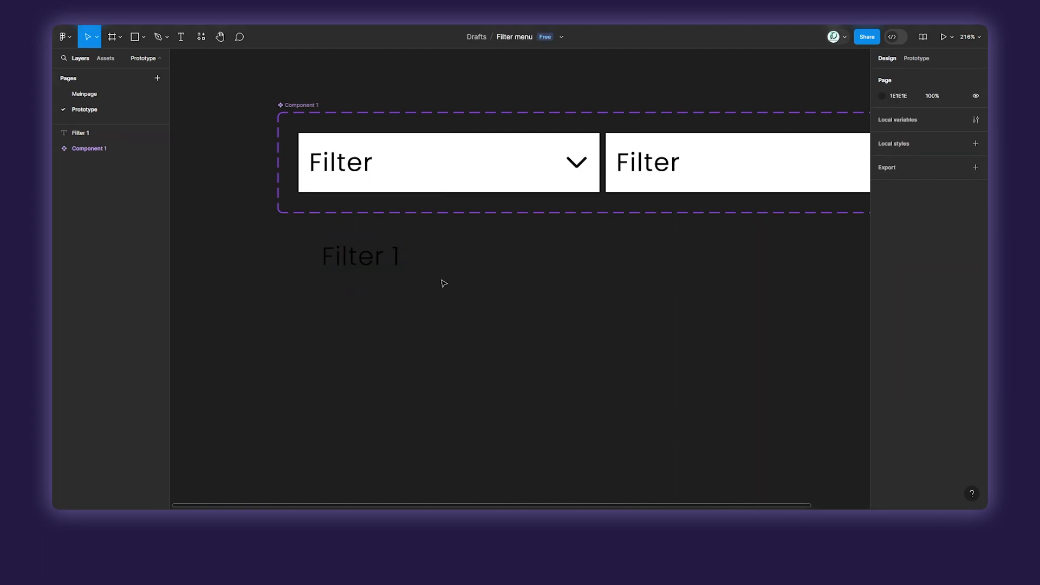
Wrap the Filter 1 text in an auto layout frame and move it beneath the arrow-down Filter variant.
left_click(385, 262)
key("shift+a")
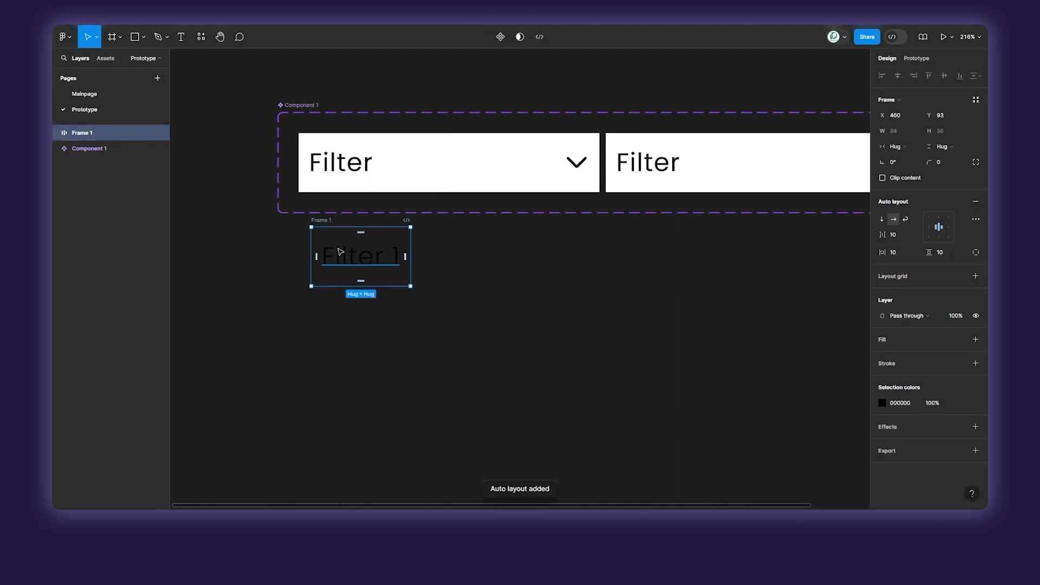
left_click_drag(340, 252, 322, 252)
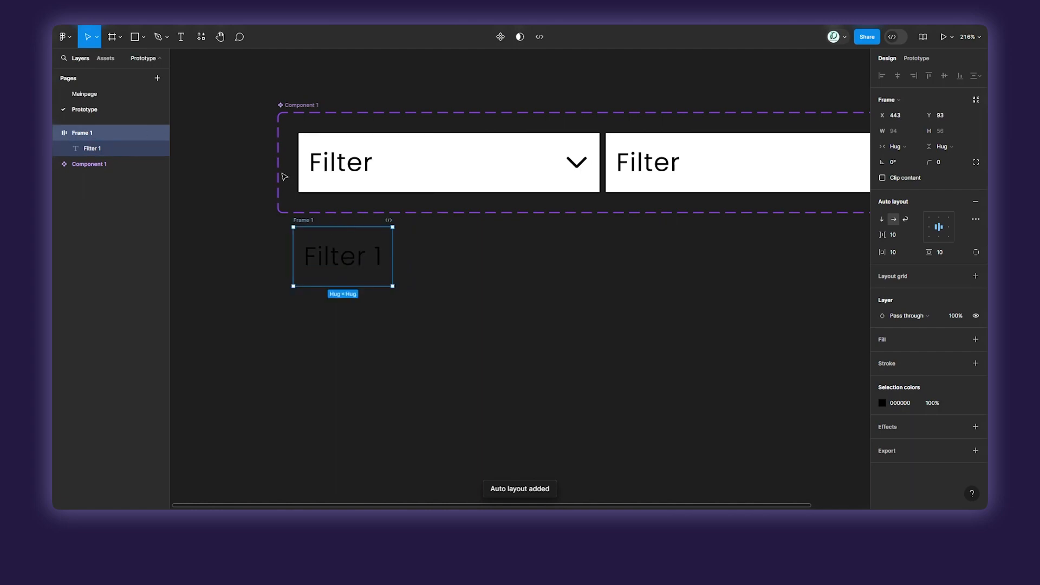
Set the Filter 1 frame's width to 285 to match the Filter variant above.
left_click_drag(393, 252, 588, 254)
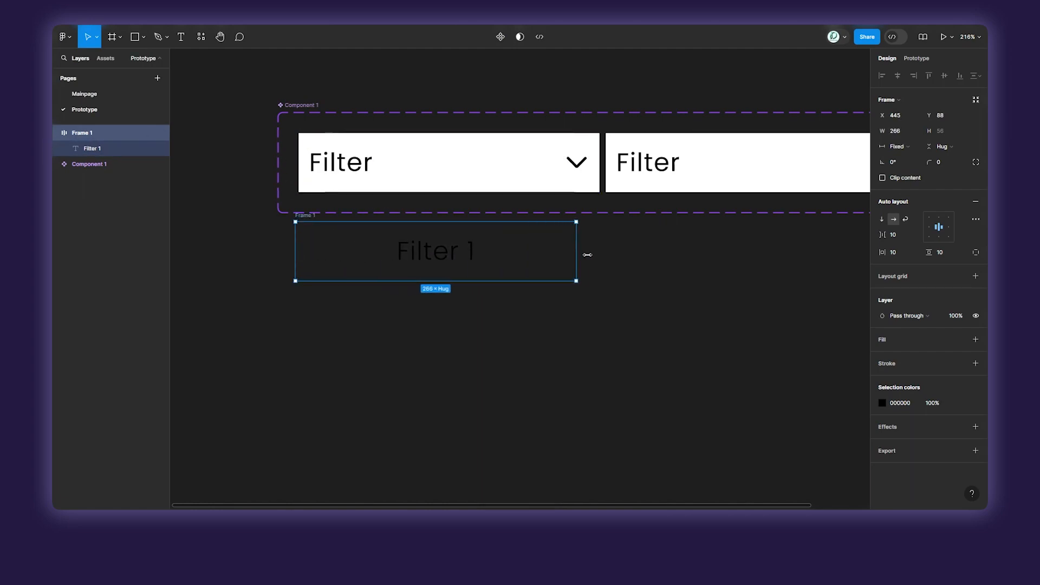
left_click(443, 162)
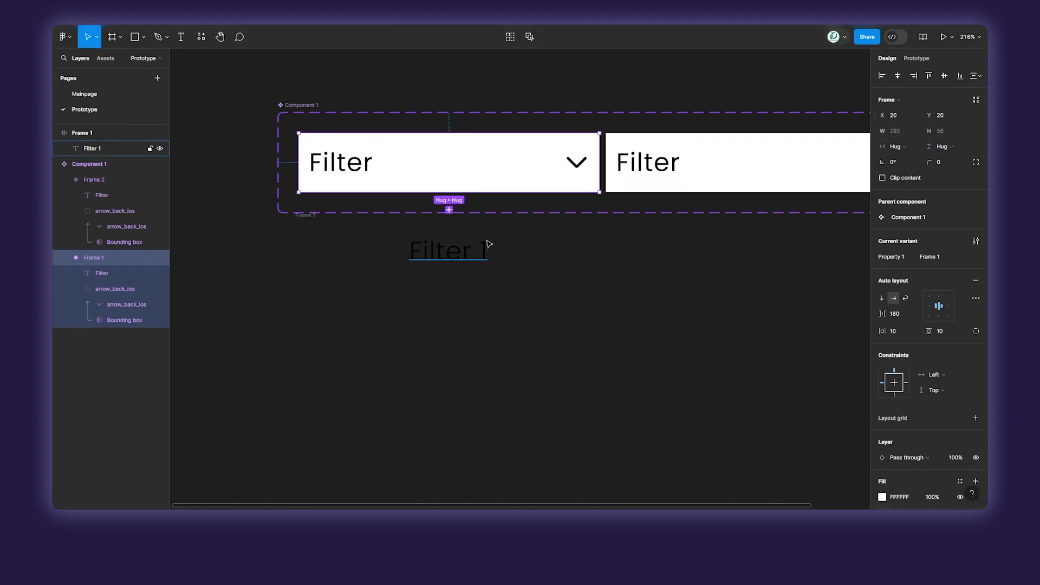
left_click(530, 249)
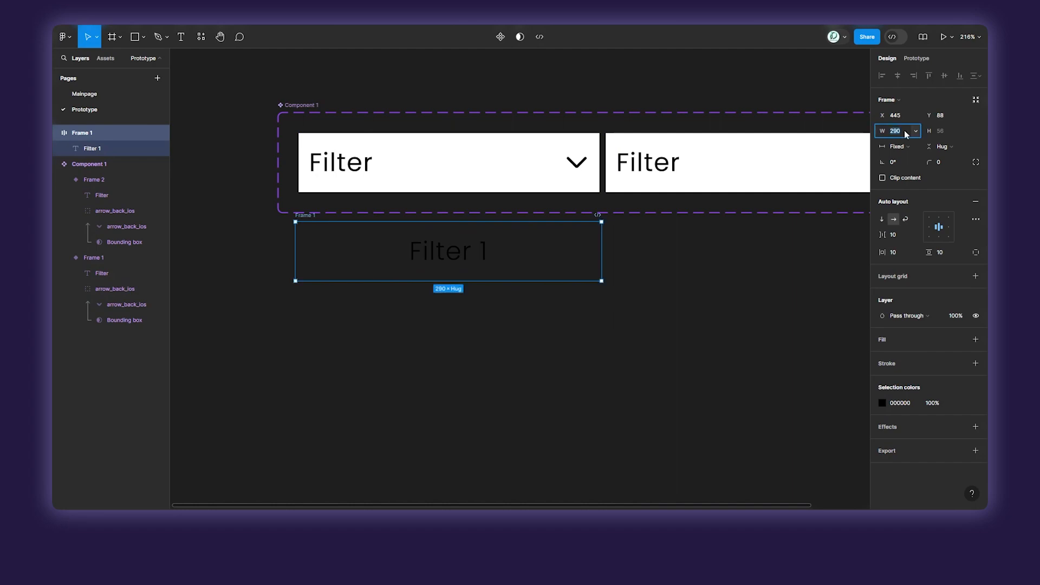
left_click(905, 130)
type("285")
key("Return")
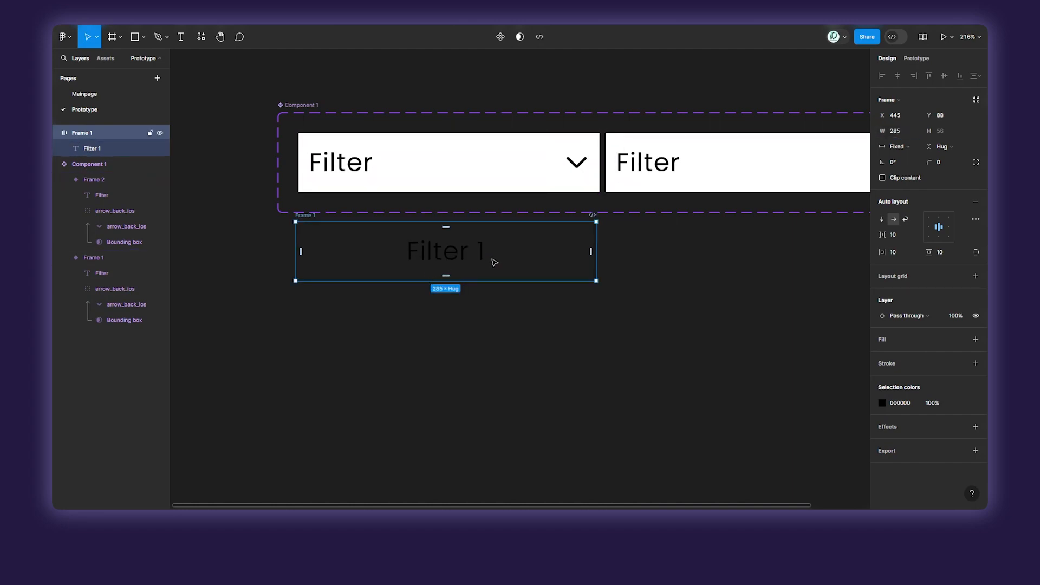
Add a white FFFFFF fill to the Filter 1 frame and set its text size to 20.
left_click(911, 339)
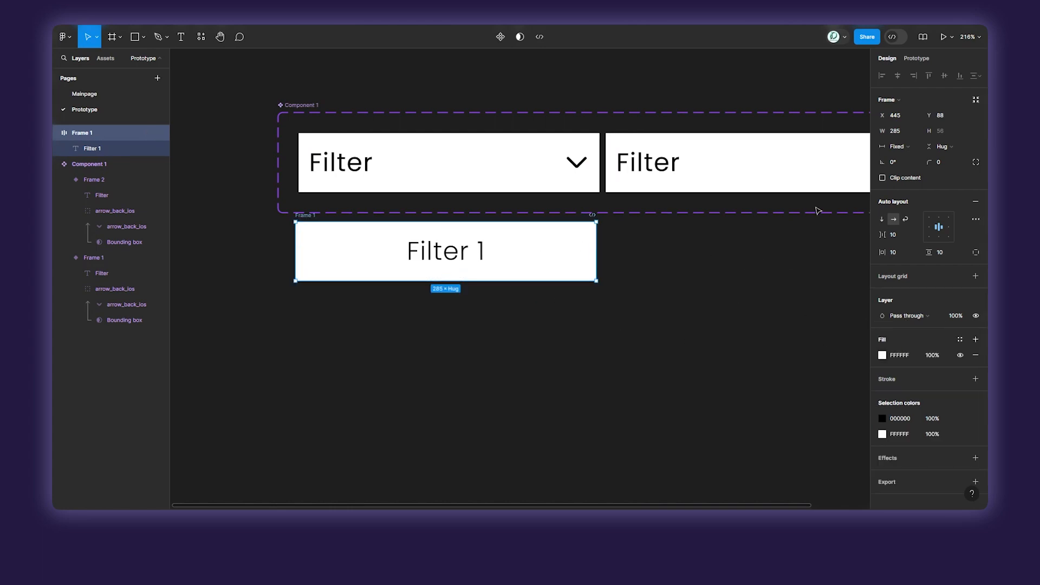
left_click(483, 256)
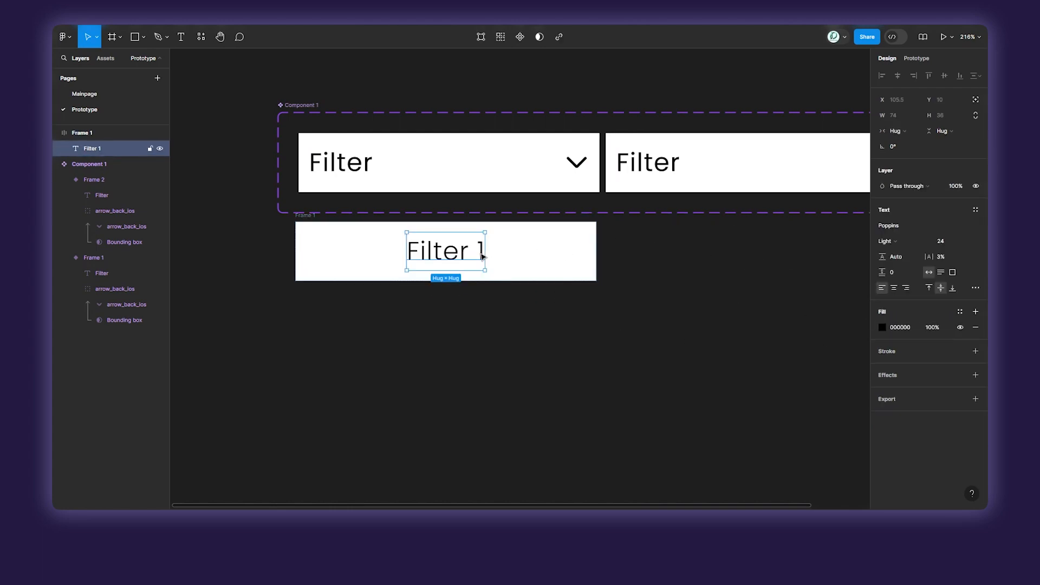
left_click(973, 240)
left_click(943, 249)
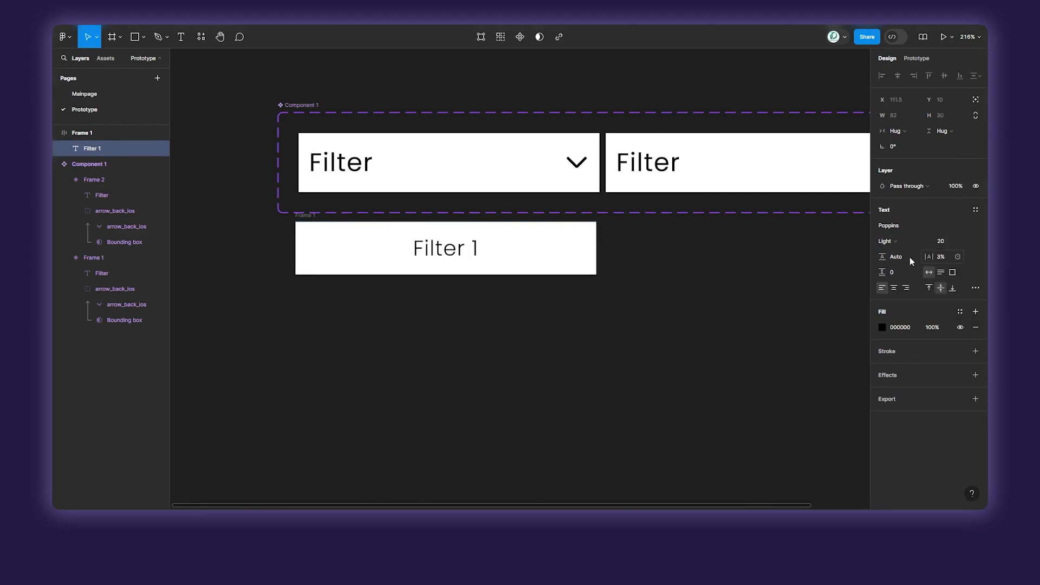
left_click(733, 269)
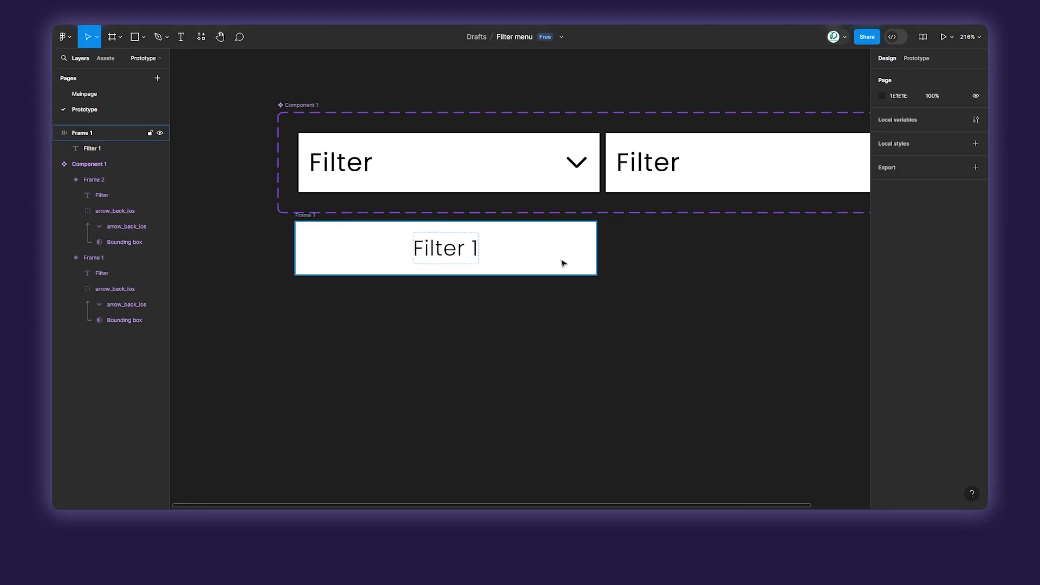
Align the Filter 1 frame beneath the arrow-down Filter variant and duplicate it directly beside the original.
left_click_drag(569, 261, 566, 261)
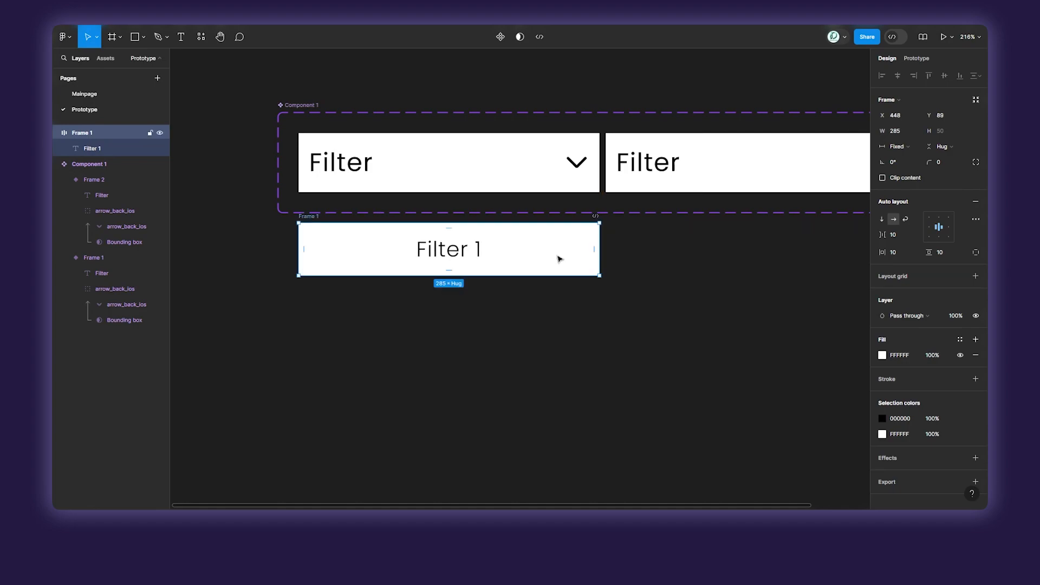
left_click(520, 166)
left_click(594, 263)
left_click_drag(505, 254, 648, 249)
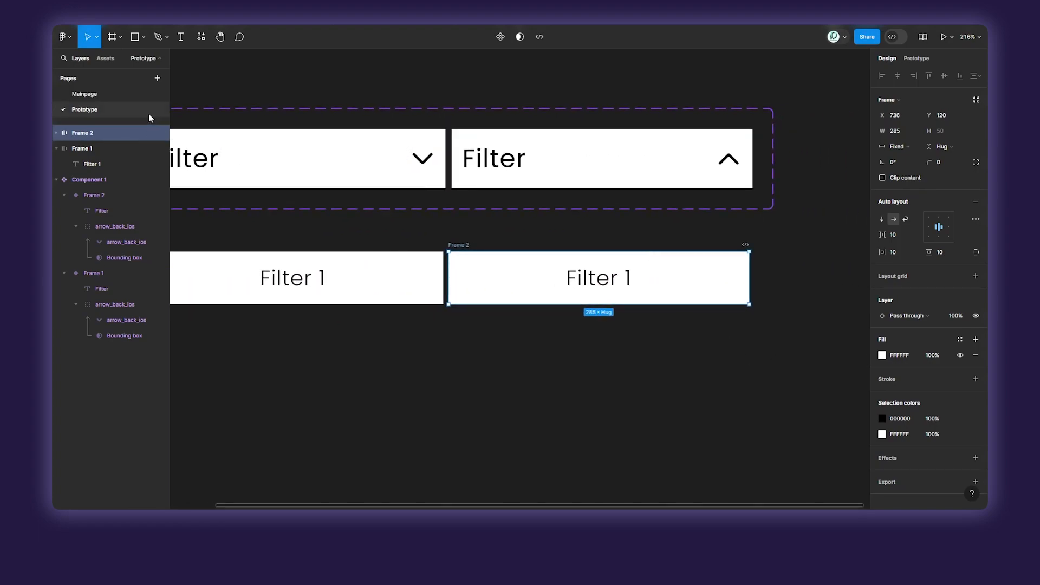
Copy the product card's light green D0EBDC from the Mainpage and apply it as the duplicated Filter 1 frame's fill.
left_click(113, 96)
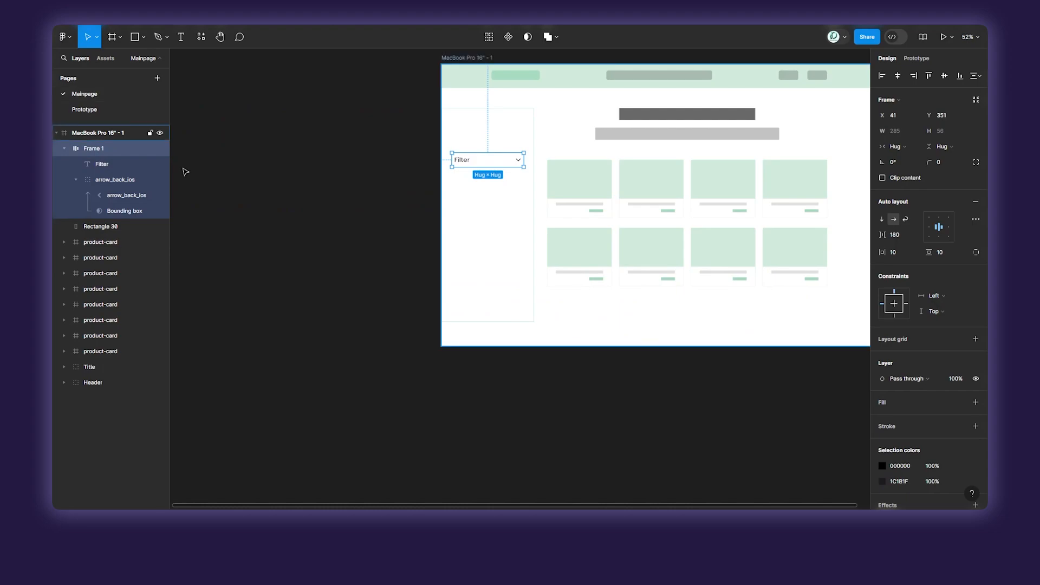
left_click(579, 190)
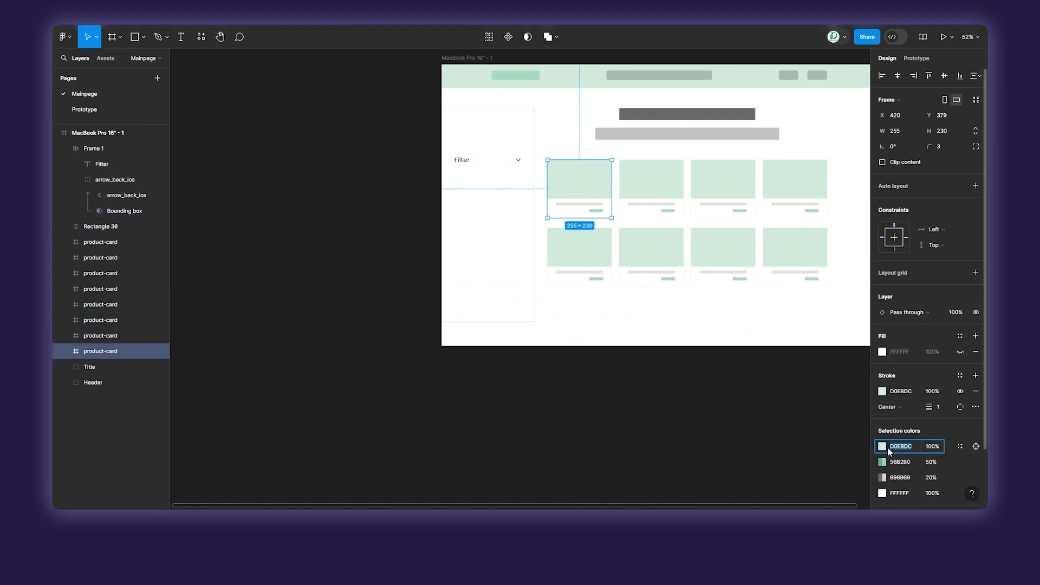
left_click(95, 110)
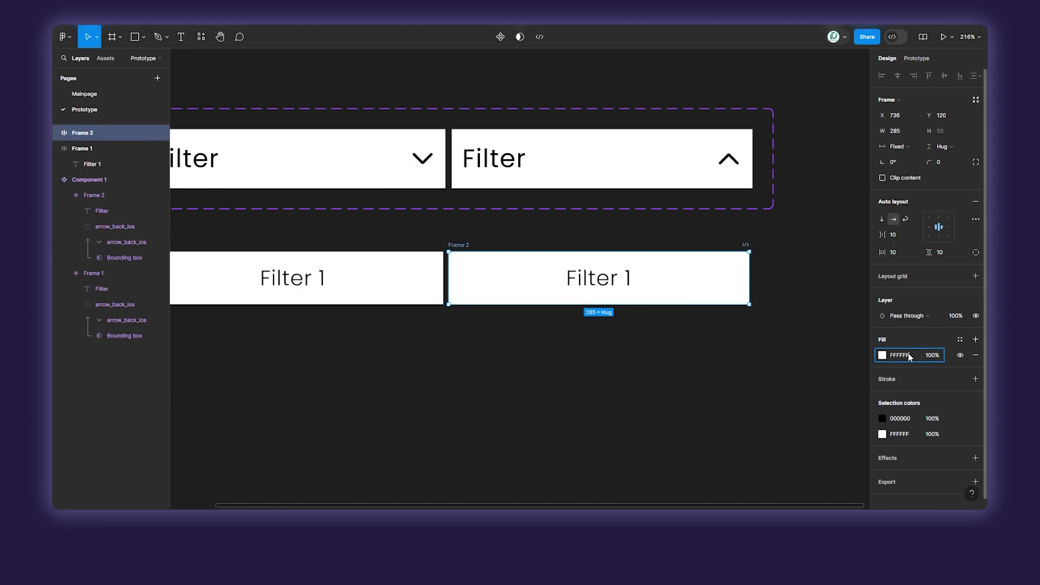
left_click(855, 353)
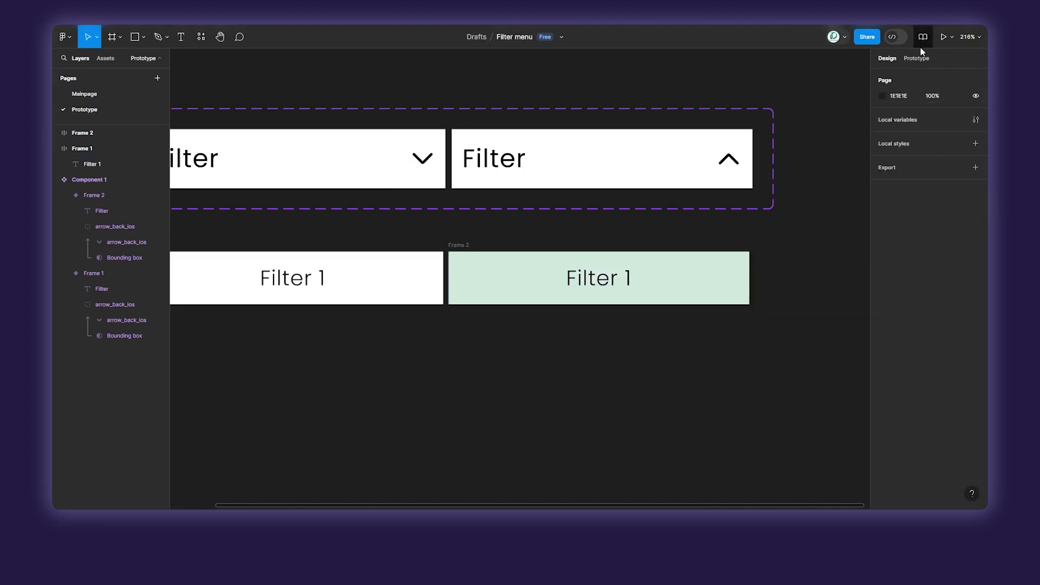
Connect the white Filter 1 frame to the green one with a While hovering interaction.
left_click(909, 60)
left_click_drag(444, 278, 467, 285)
left_click(416, 310)
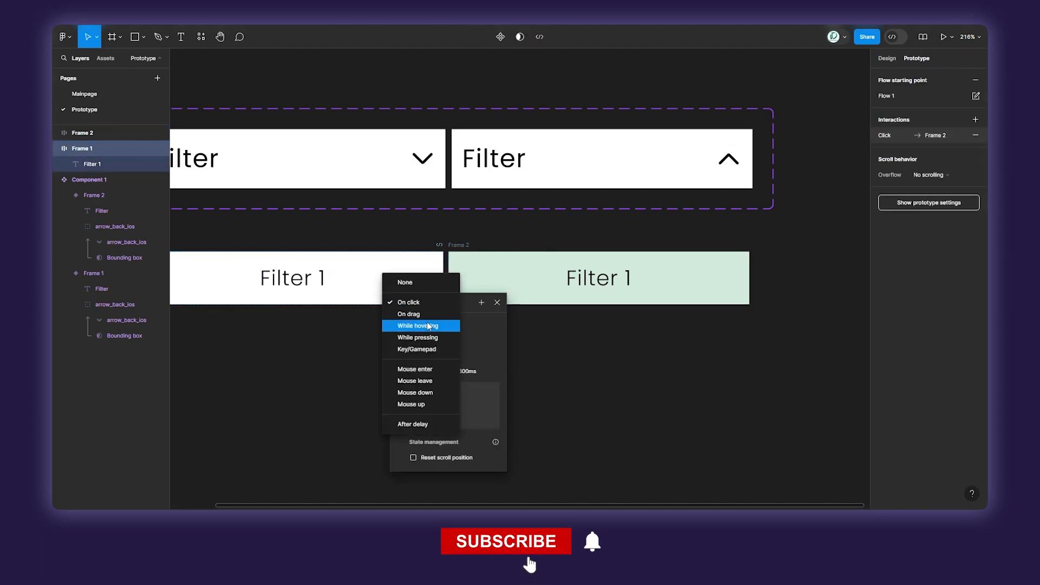
left_click(429, 327)
Set the hover transition's easing to Ease in and out with a duration of 100 ms.
left_click(435, 372)
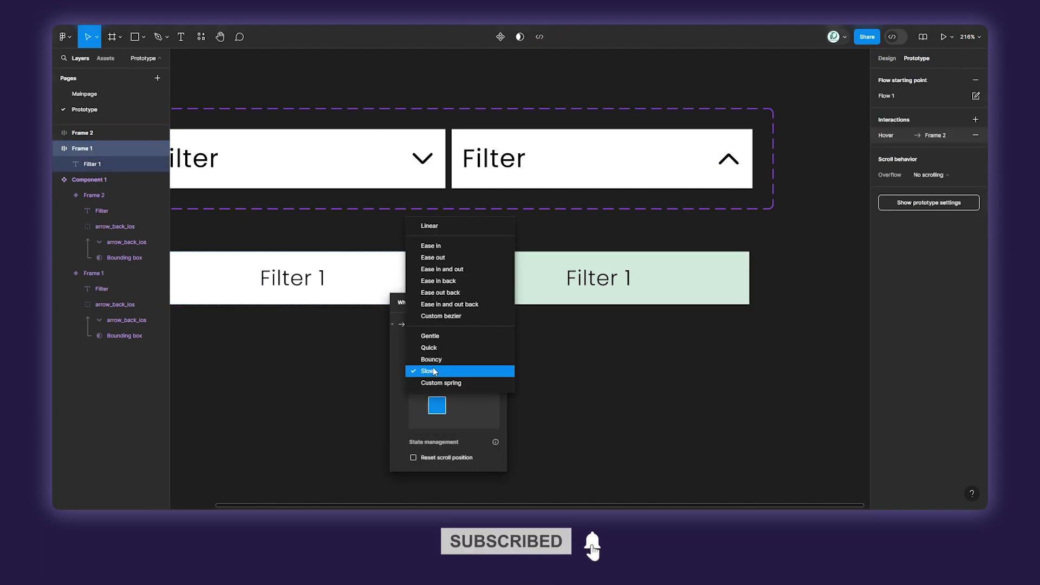
left_click(443, 269)
left_click(463, 373)
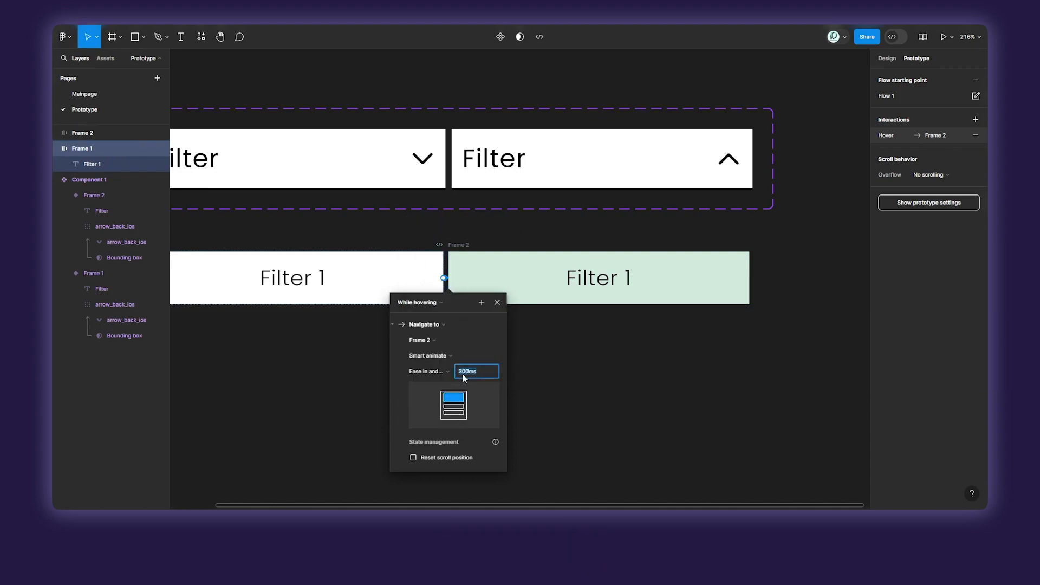
type("100")
key("Return")
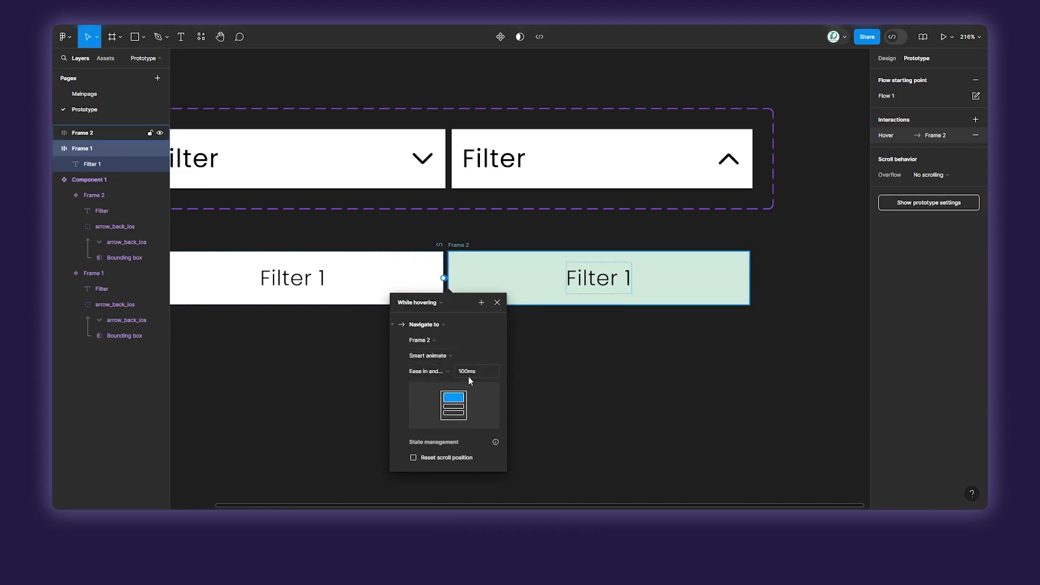
left_click(551, 369)
scroll(466, 303, "up", 5)
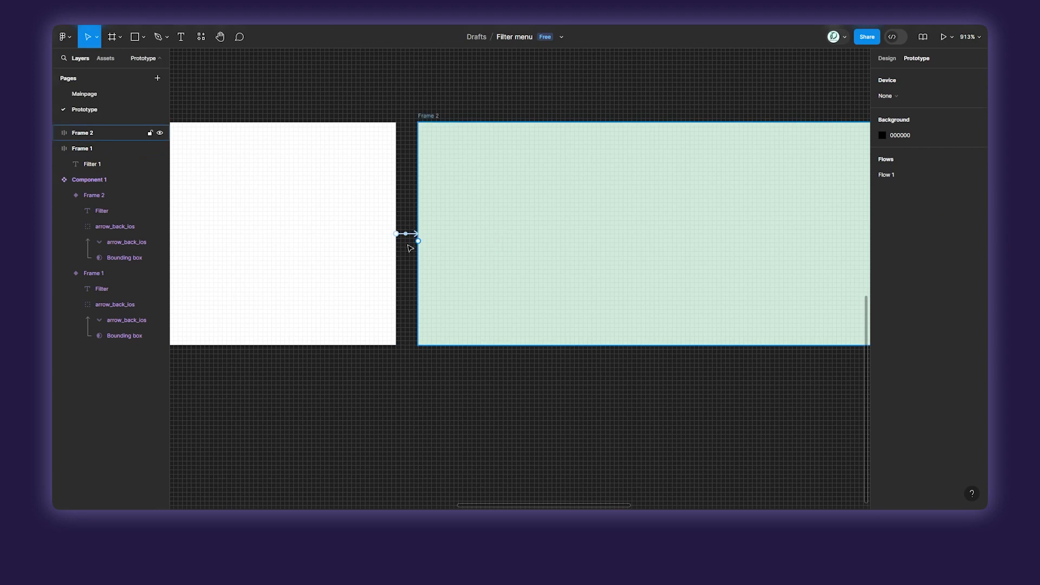
scroll(537, 266, "down", 5)
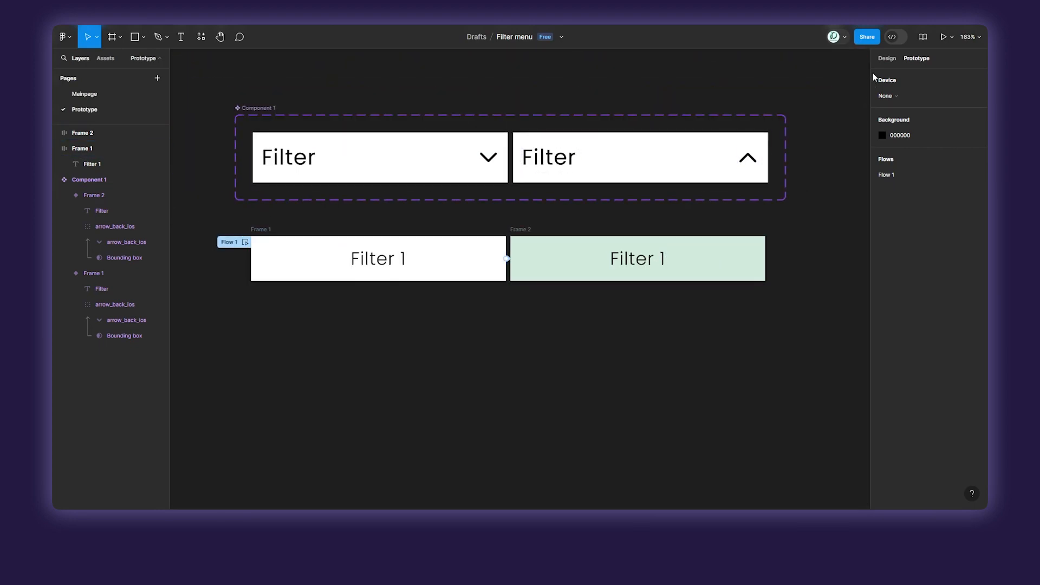
Combine the white and green Filter 1 frames into one component set.
key("shift+e")
left_click_drag(794, 216, 317, 342)
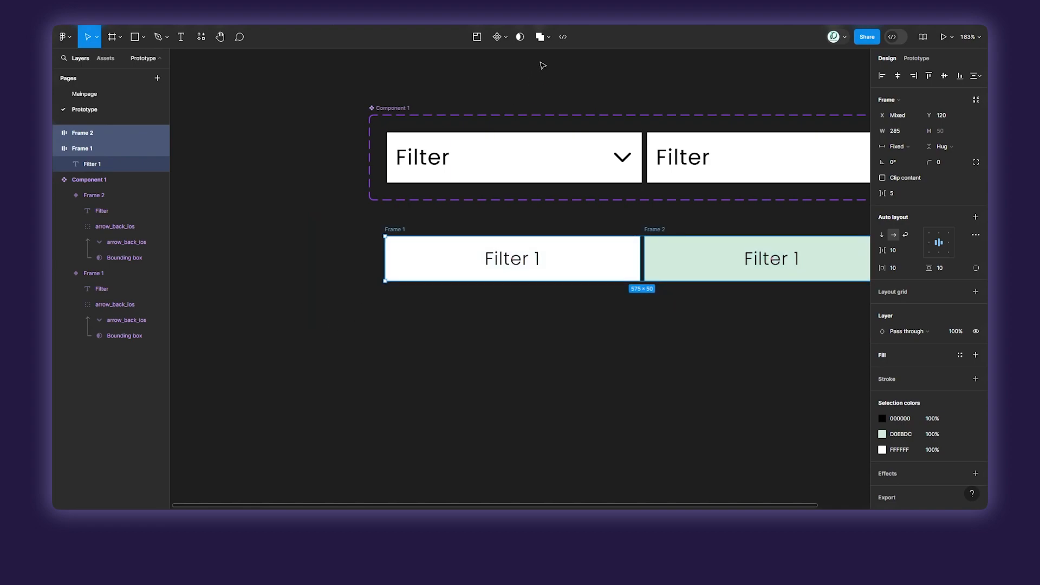
left_click(500, 37)
left_click(496, 85)
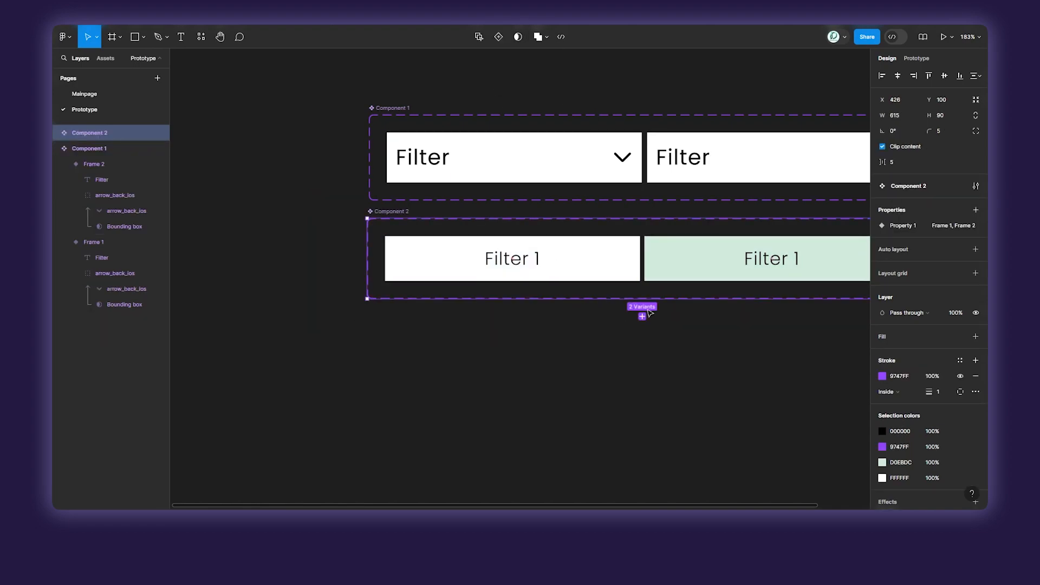
scroll(674, 323, "down", 5)
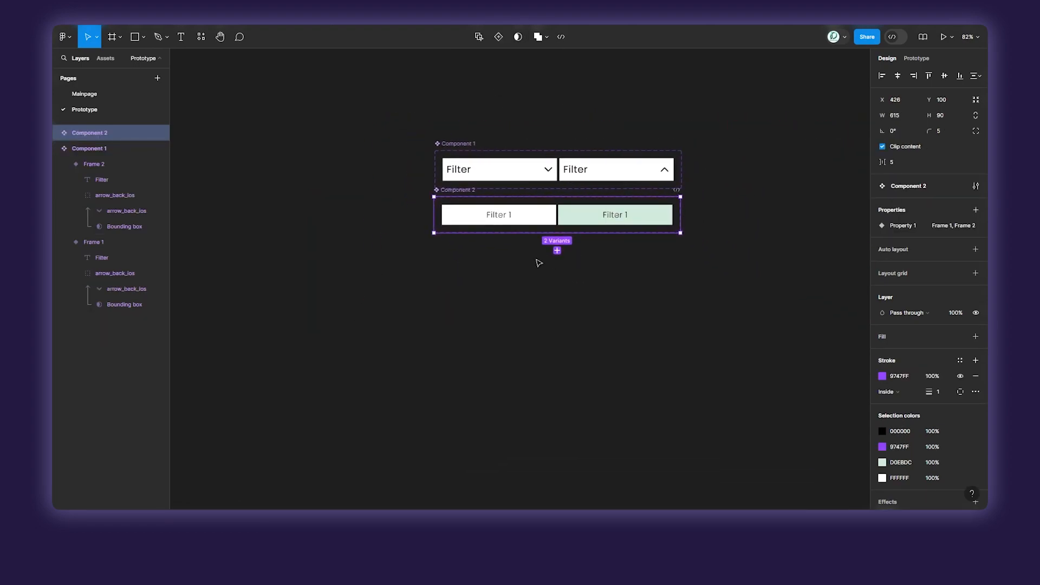
left_click_drag(532, 217, 504, 332)
key("ctrl+z")
Place an instance of the white Filter 1 variant below the component sets and stack a copy directly beneath it.
left_click(528, 217)
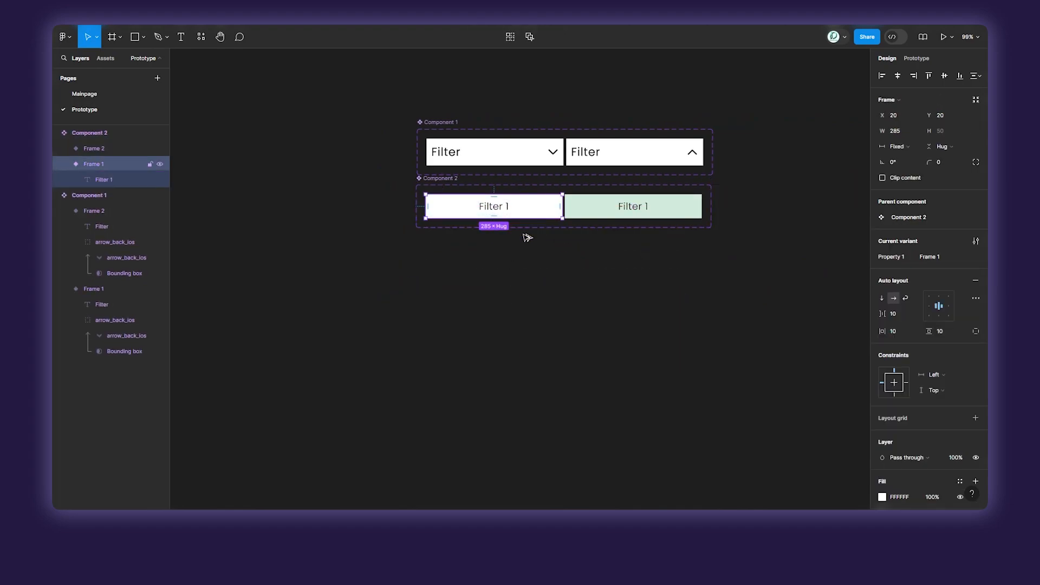
left_click_drag(527, 214, 523, 330)
scroll(522, 330, "up", 5)
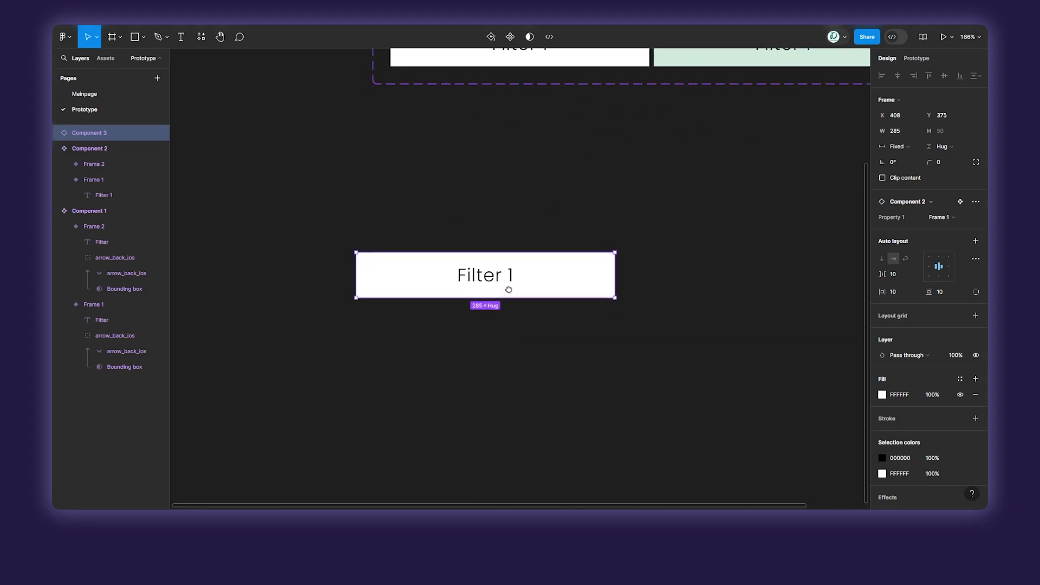
left_click_drag(509, 289, 558, 260)
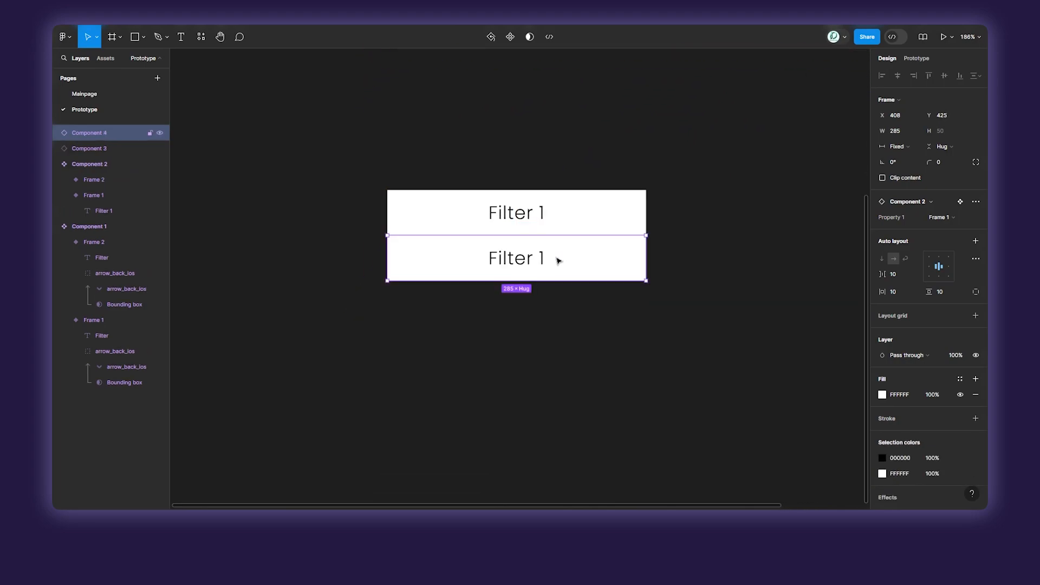
Stack three more copies of the Filter 1 instance below the existing two.
key("ctrl+d")
key("ctrl+d")
key("ctrl+d")
Relabel the second and third instances in the stack as Filter 2 and Filter 3.
left_click(530, 245)
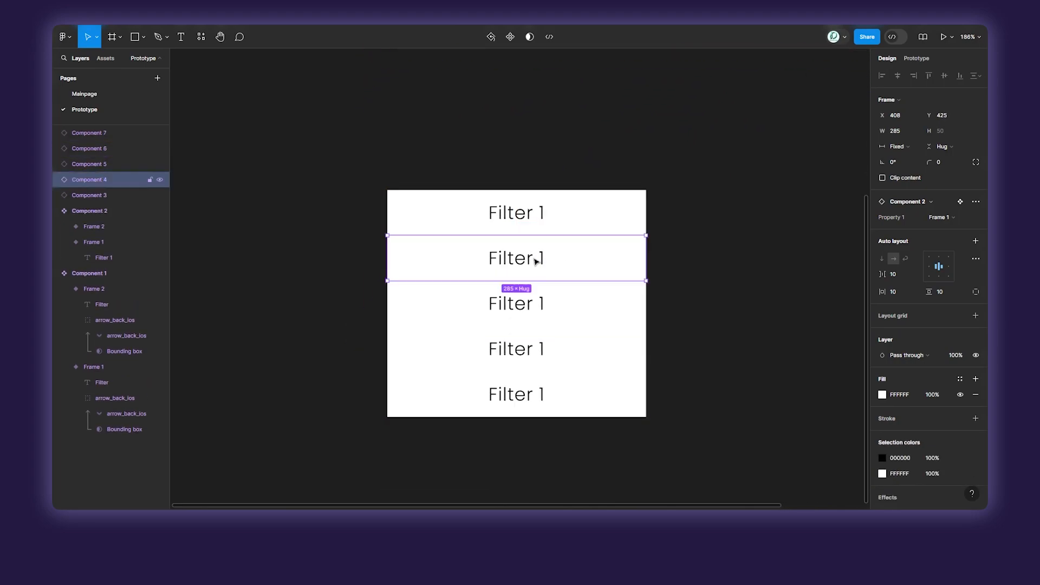
double_click(539, 260)
scroll(534, 254, "up", 4)
double_click(550, 262)
double_click(550, 262)
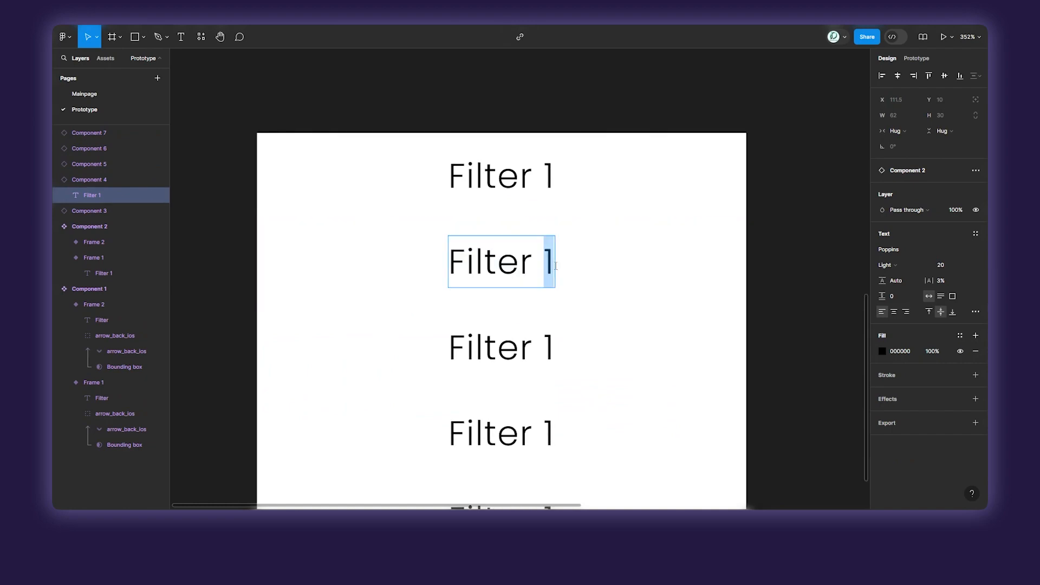
type("2")
double_click(550, 348)
double_click(550, 348)
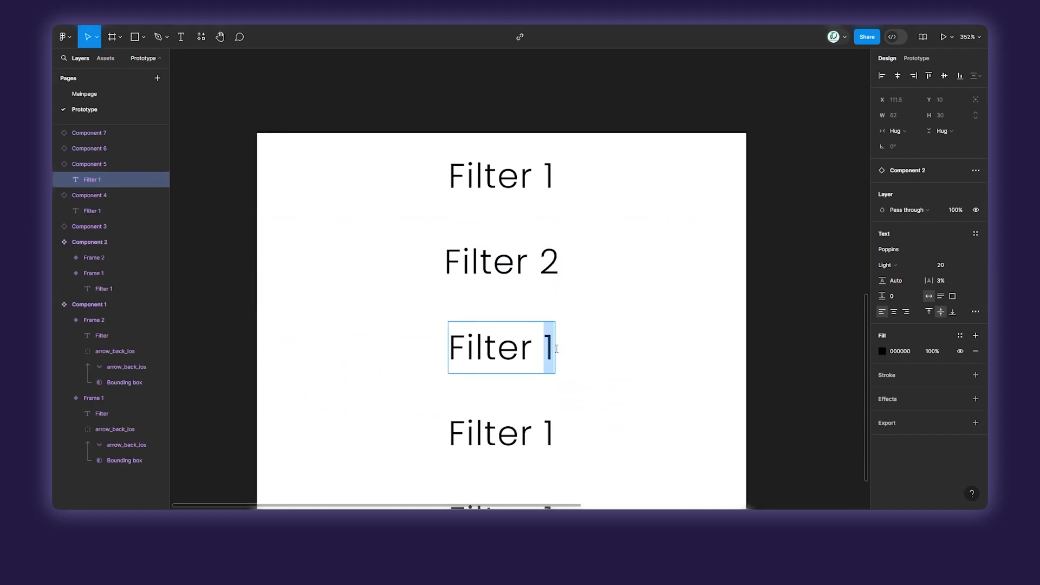
type("3")
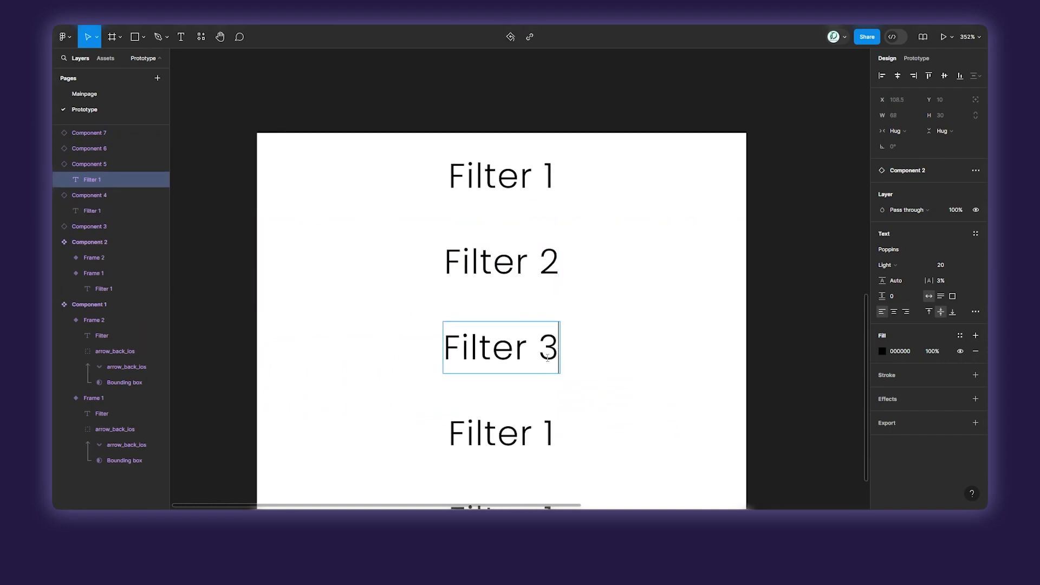
Relabel the fourth and fifth instances in the stack as Filter 4 and Filter 5.
double_click(549, 433)
double_click(548, 433)
type("4")
key("Escape")
scroll(550, 436, "down", 3)
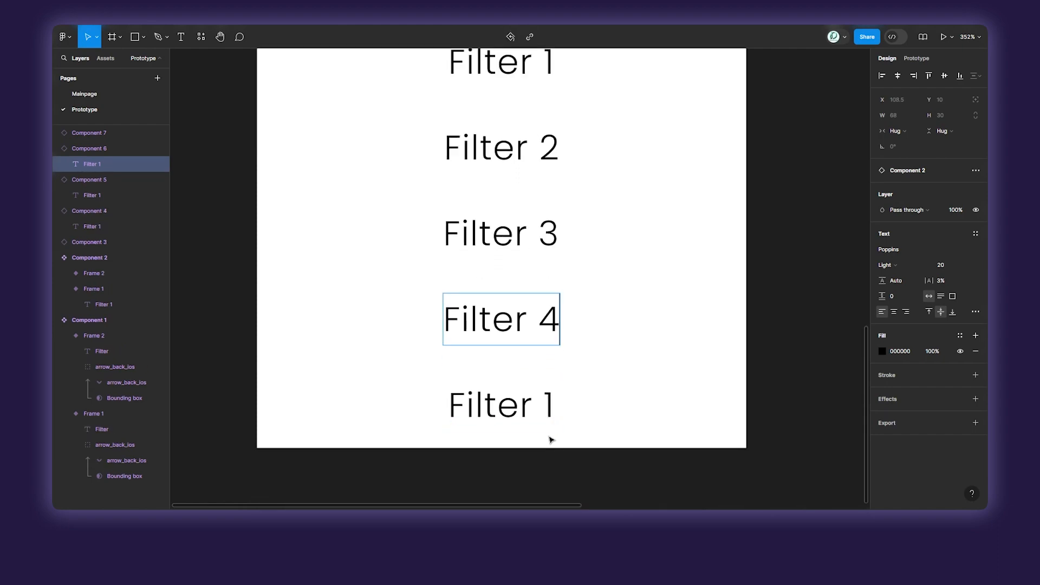
double_click(551, 409)
double_click(550, 409)
type("5")
left_click(771, 325)
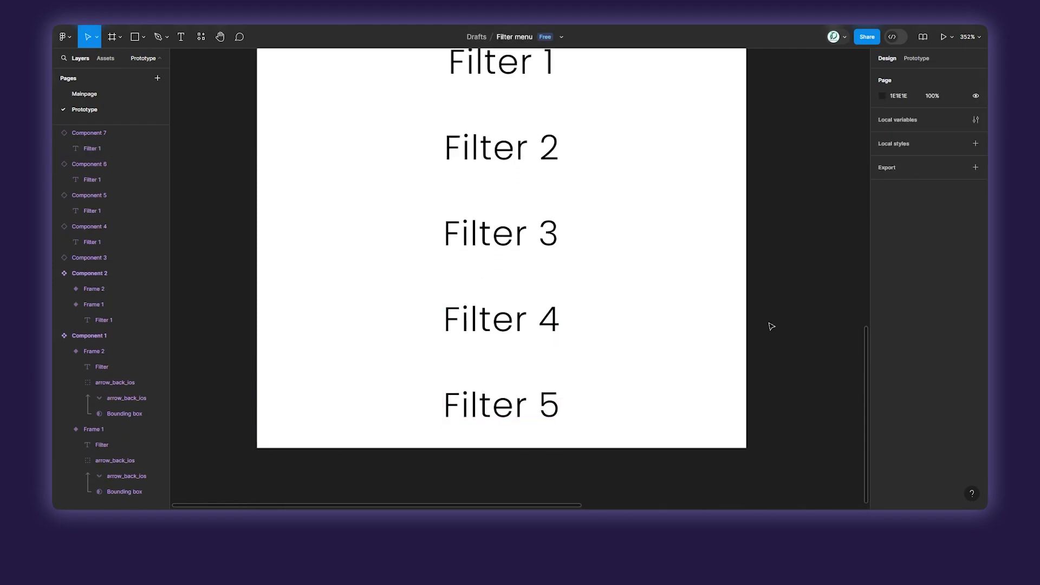
Wrap the five stacked filter options in one frame.
scroll(771, 325, "down", 3)
left_click_drag(779, 318, 663, 342)
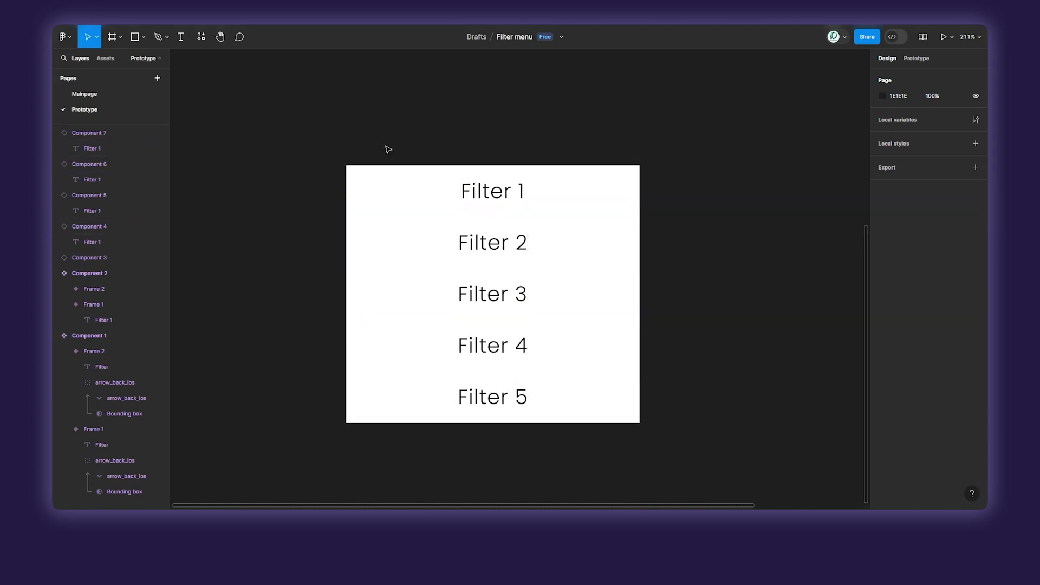
left_click_drag(302, 119, 712, 480)
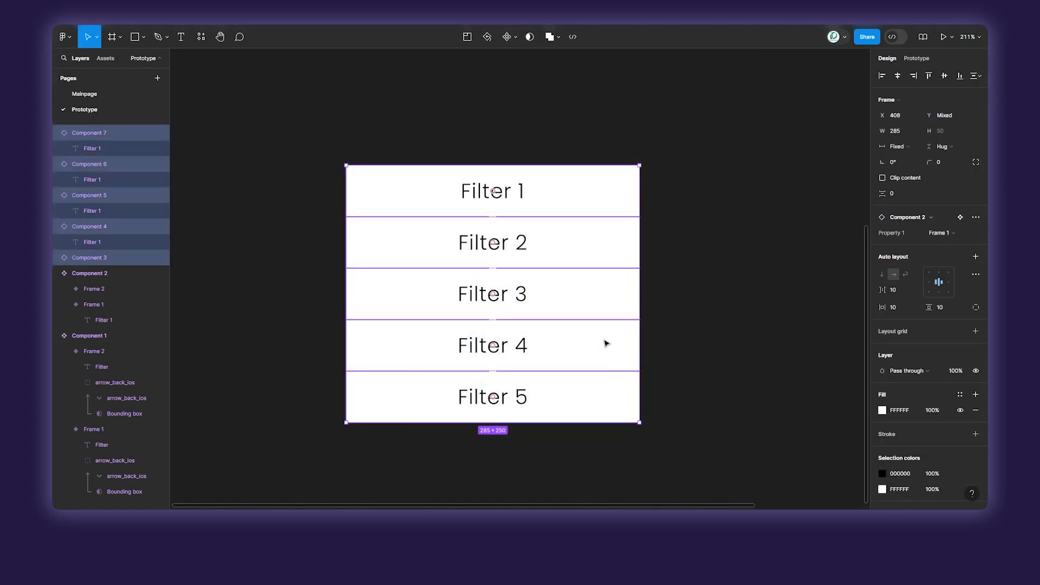
right_click(581, 251)
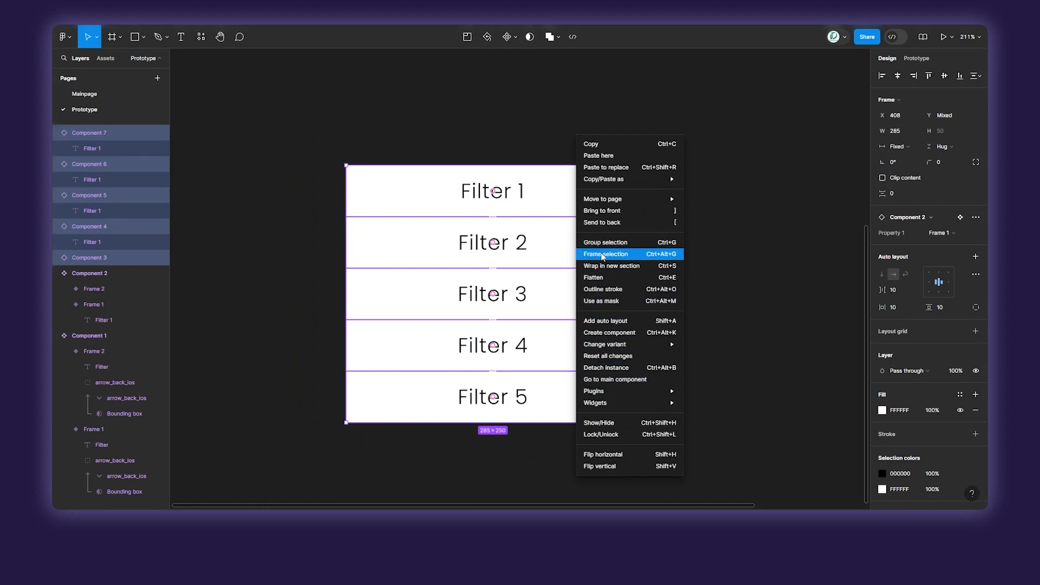
left_click(655, 255)
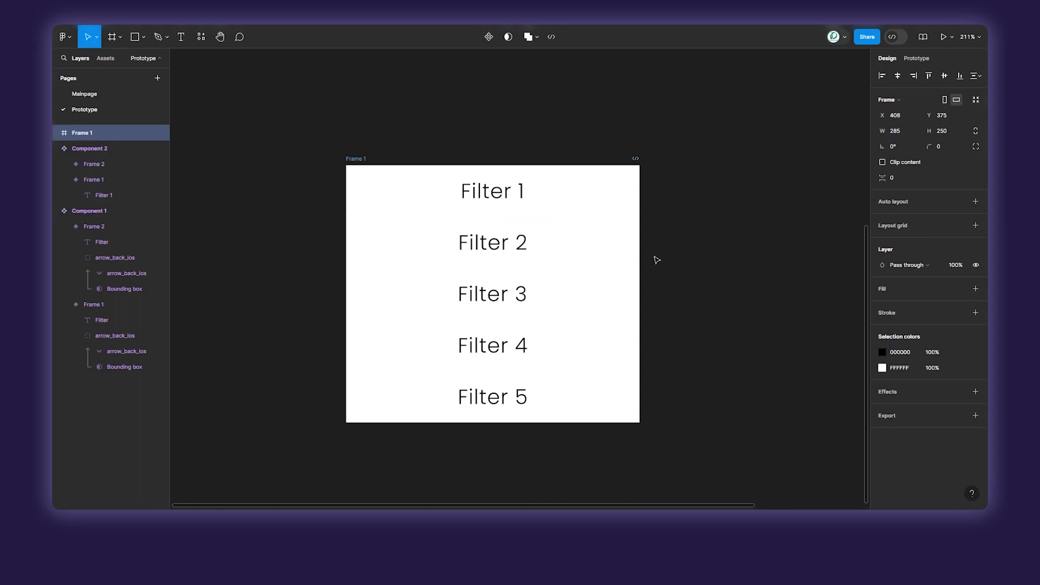
left_click(692, 236)
Turn the frame of five filter options into a component and rename it Menu.
scroll(692, 237, "down", 5)
left_click_drag(477, 173, 733, 383)
left_click(493, 38)
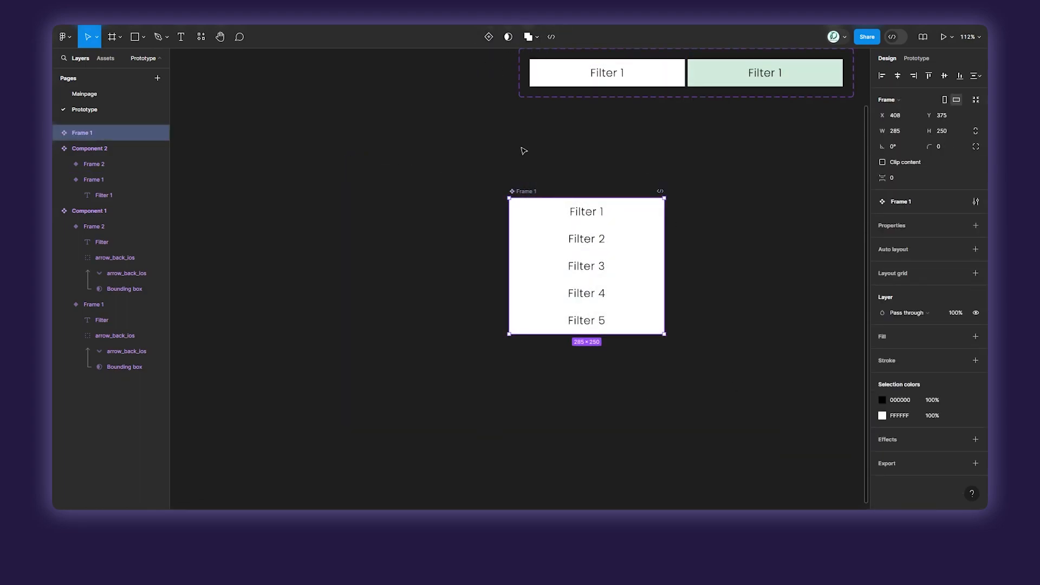
double_click(528, 191)
Place an instance of the Filter header variant with the downward arrow in the empty canvas area beside the components.
scroll(541, 190, "down", 5)
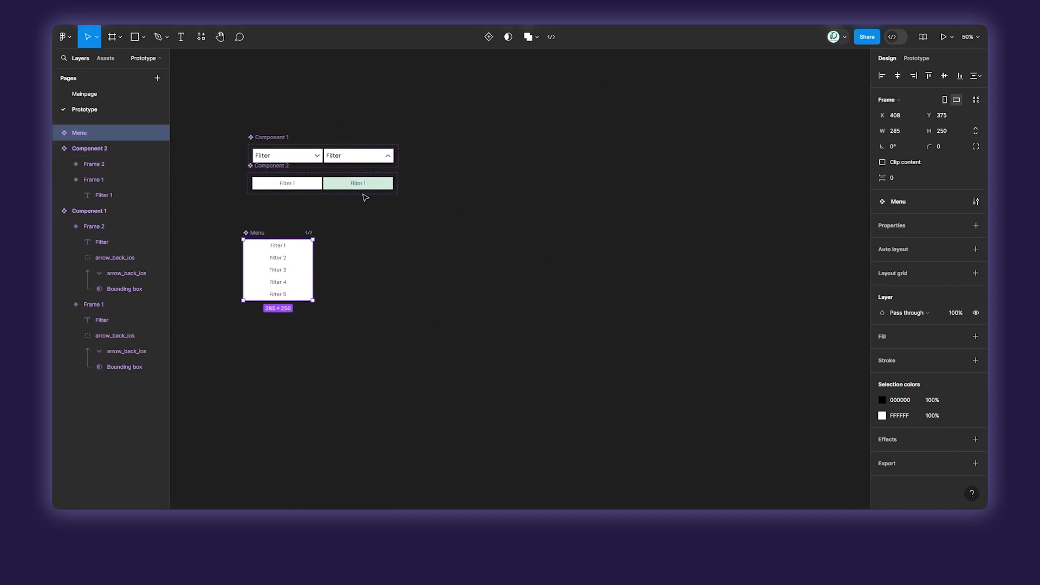
scroll(363, 195, "up", 1)
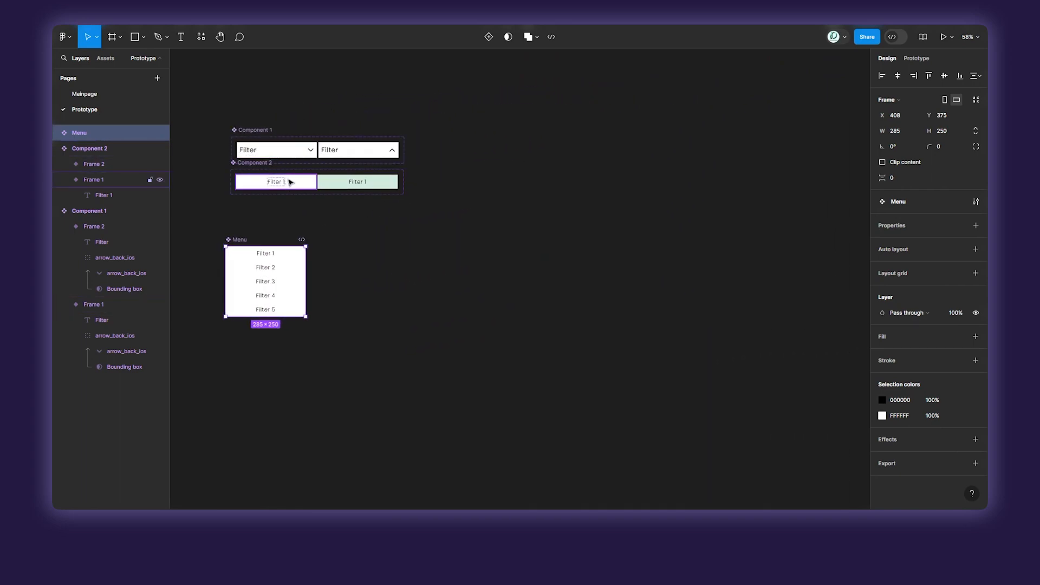
left_click(286, 155)
left_click_drag(285, 157, 542, 226)
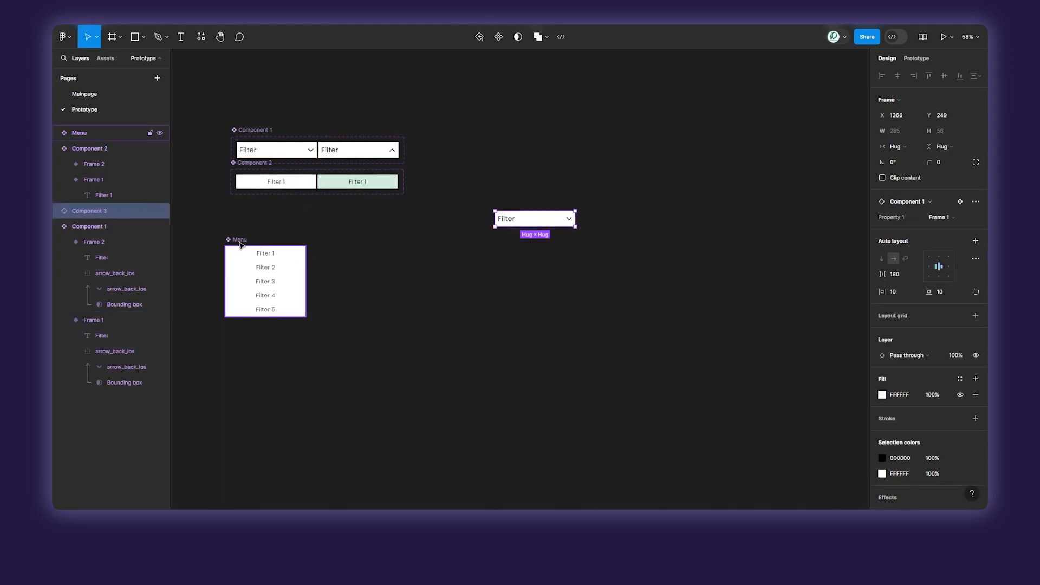
left_click(570, 262)
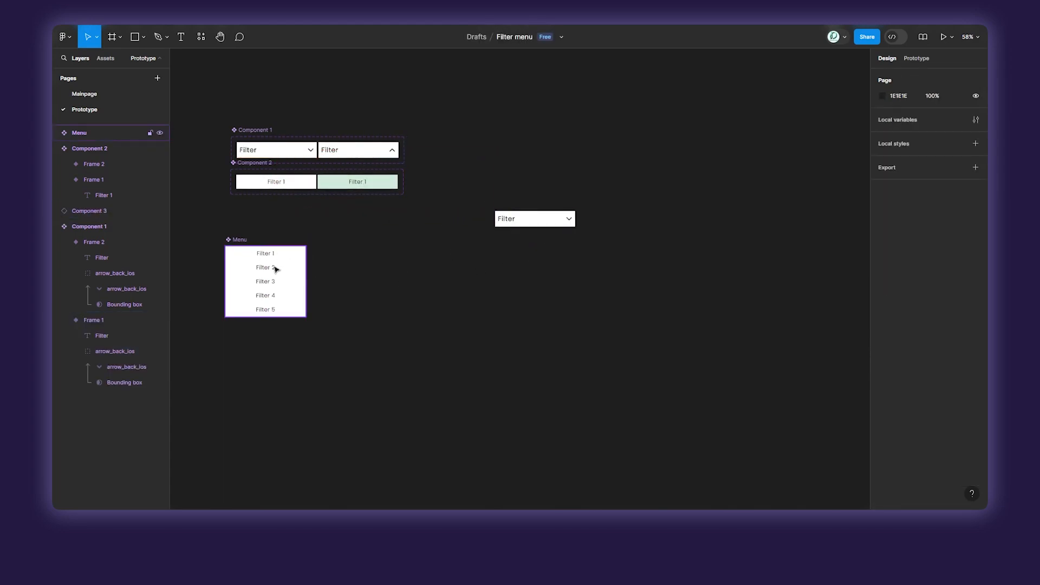
Place an instance of the Menu component flush beneath the Filter header instance, at X 1368 and Y 305.
left_click_drag(242, 245, 513, 233)
scroll(511, 230, "up", 10)
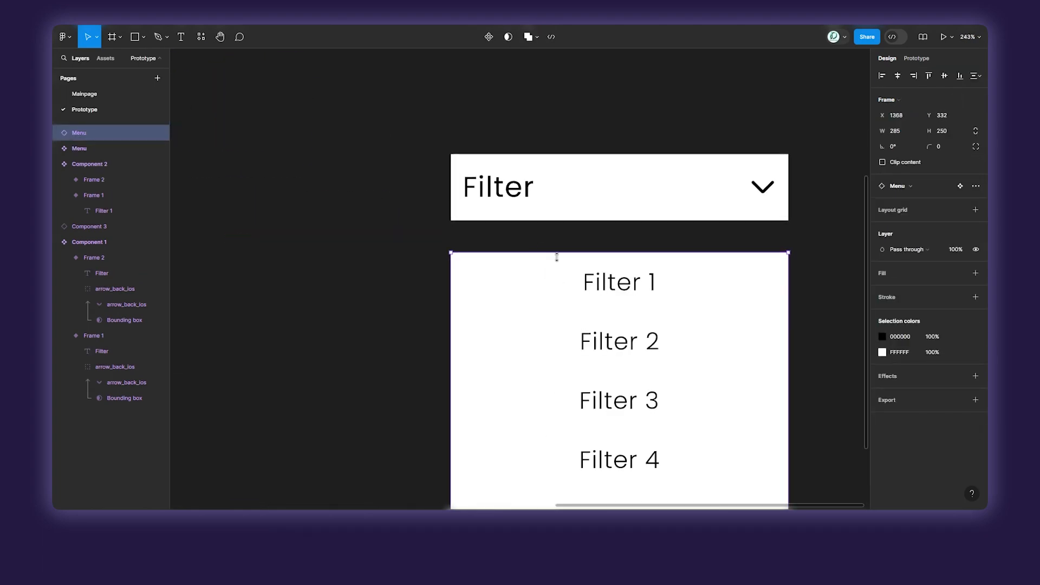
left_click_drag(597, 299, 600, 271)
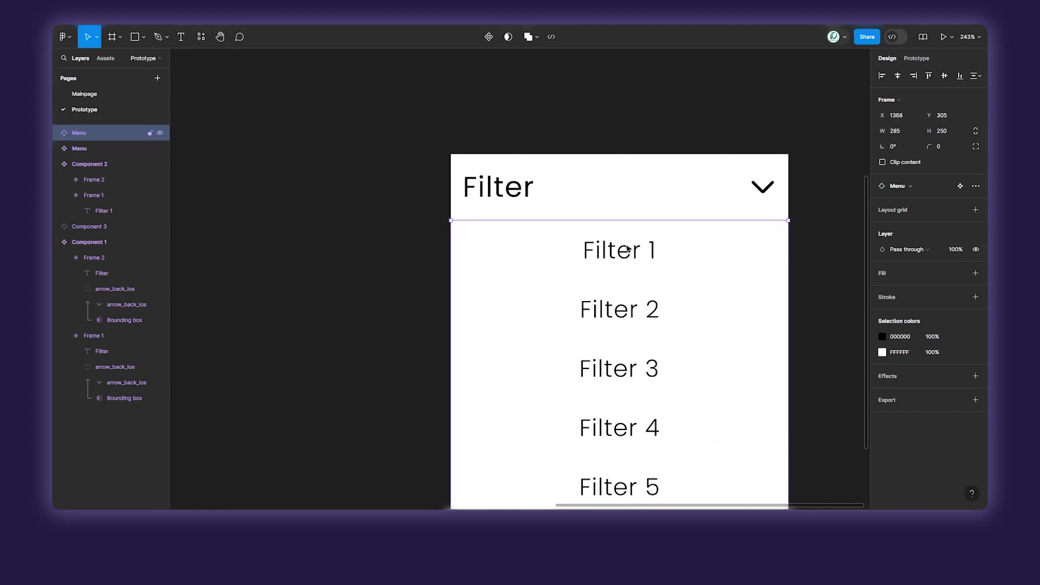
Switch the Filter header instance above the menu to its Frame 2 variant.
left_click(701, 185)
left_click(953, 217)
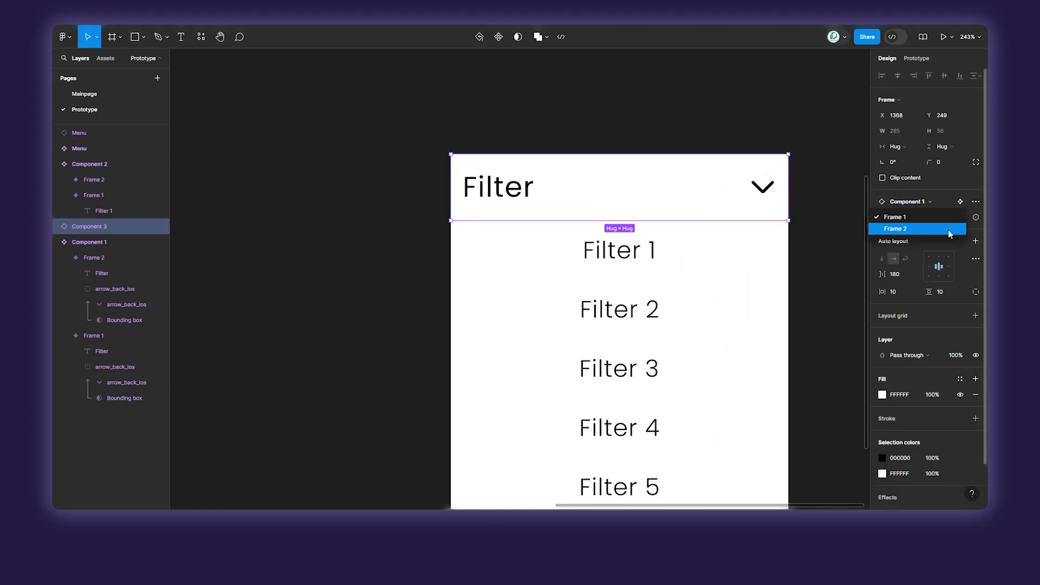
left_click(949, 232)
left_click(847, 226)
Wrap the Filter header instance and the menu instance beneath it in one frame.
scroll(847, 227, "down", 2)
scroll(710, 179, "down", 2)
scroll(650, 174, "right", 5)
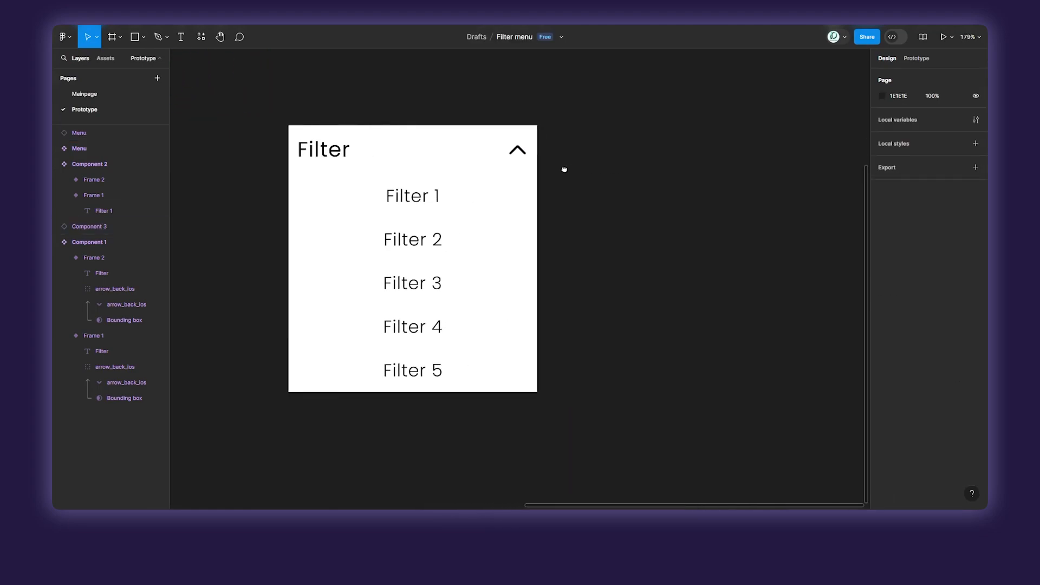
scroll(379, 182, "down", 3)
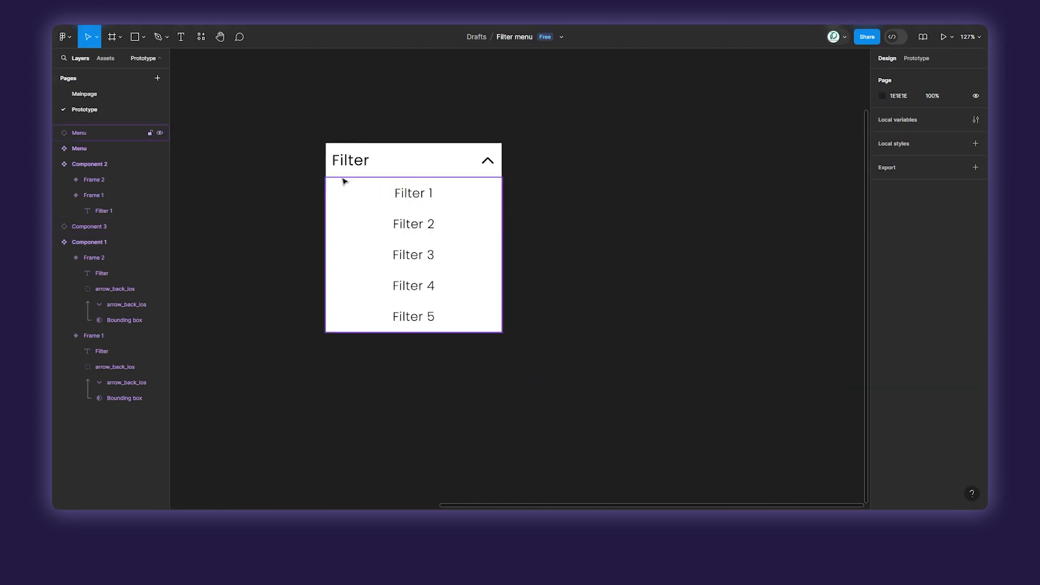
left_click_drag(294, 126, 549, 346)
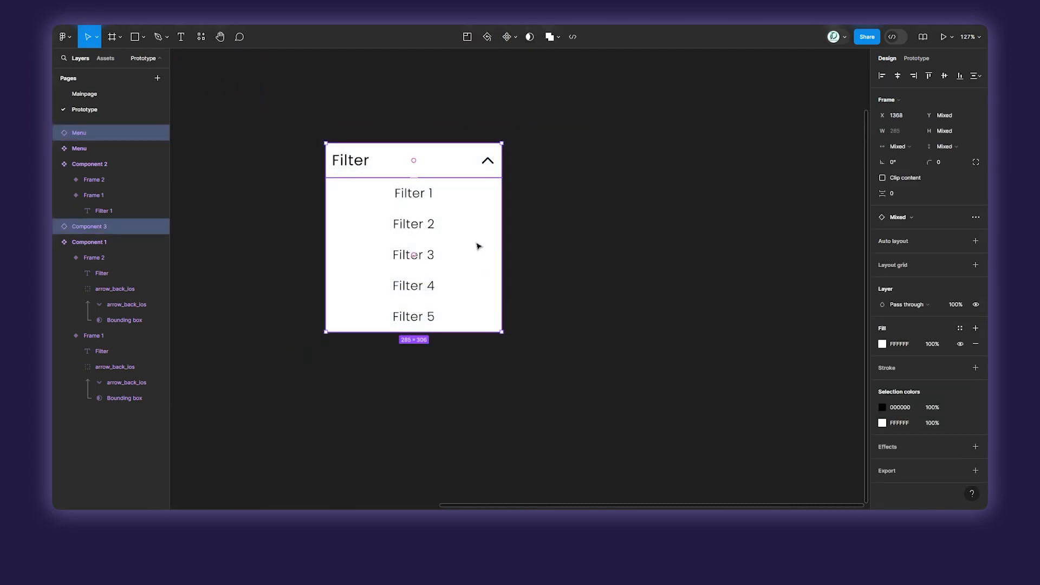
right_click(474, 217)
mouse_move(473, 214)
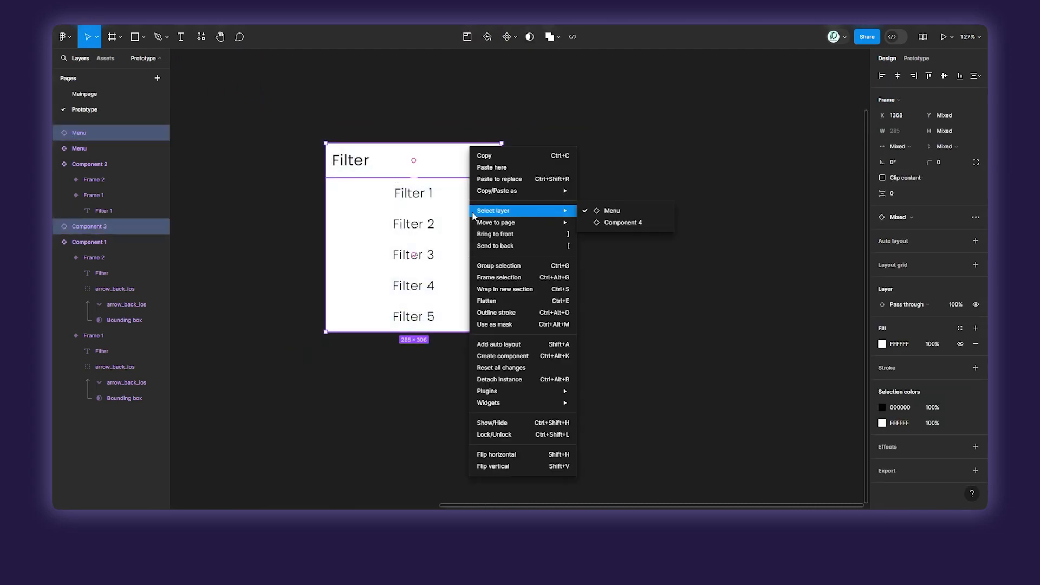
left_click(504, 278)
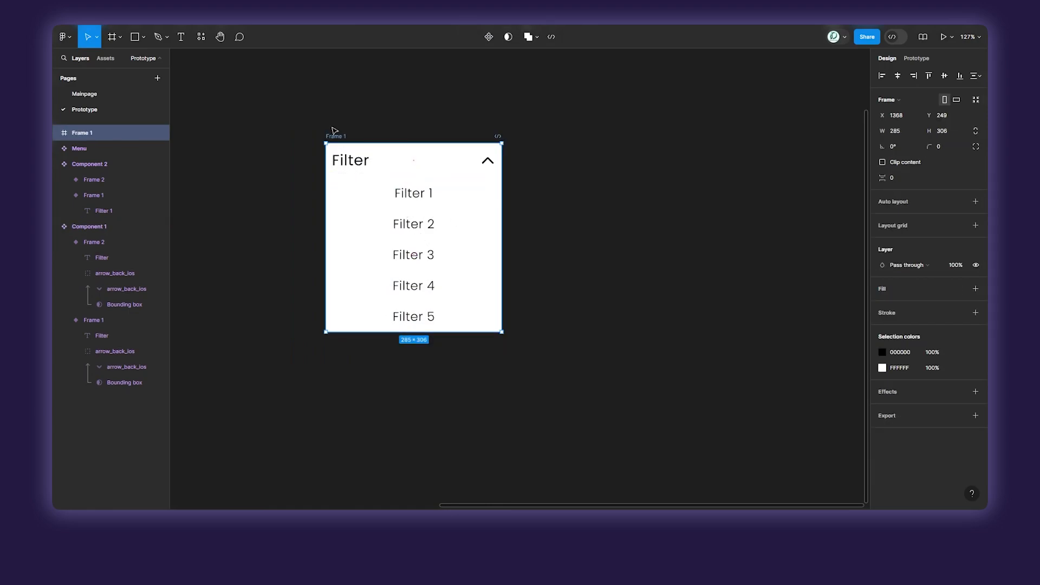
Duplicate the framed dropdown beside the original and turn on Clip content for both frames.
left_click_drag(399, 144, 612, 144)
left_click(612, 216)
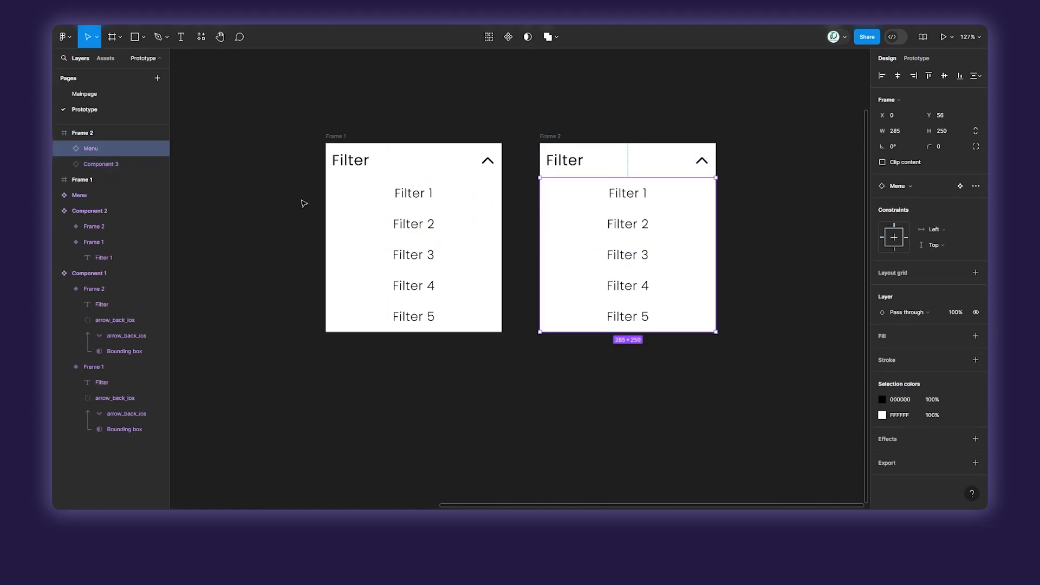
left_click_drag(271, 104, 741, 363)
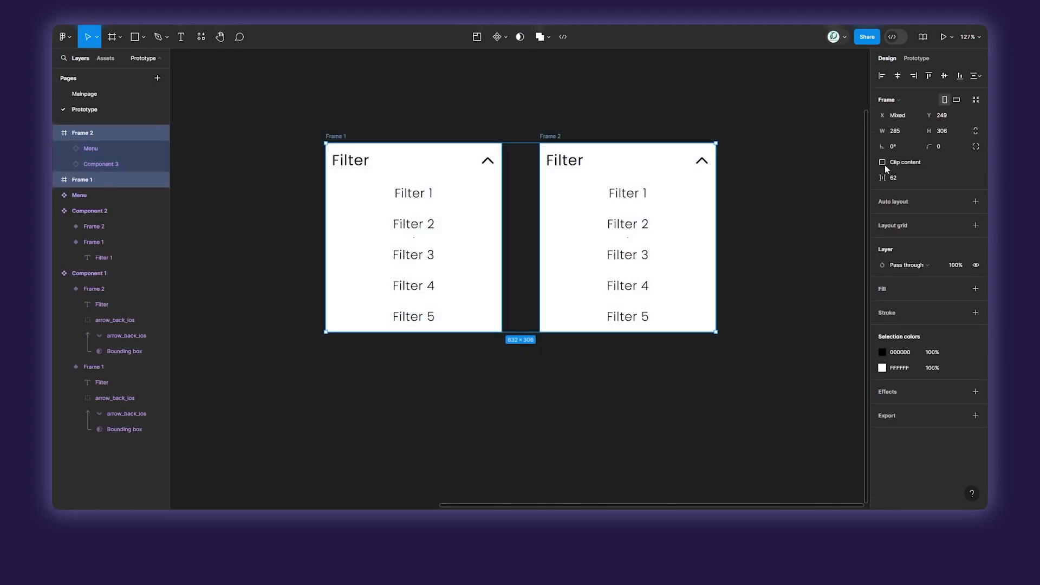
left_click(753, 186)
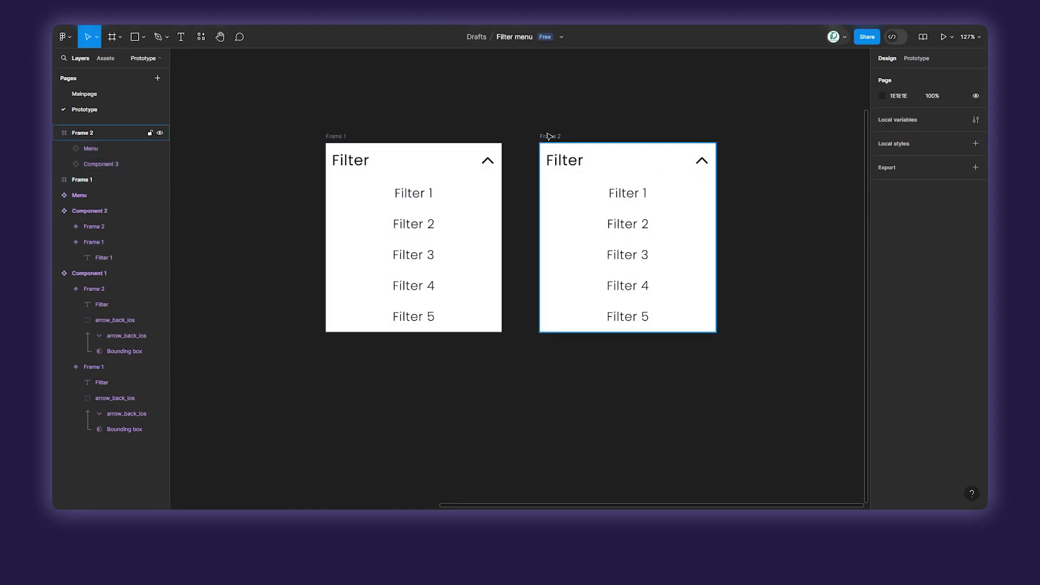
Try moving the menu in Frame 2 up over its header, and undo the move.
left_click(605, 224)
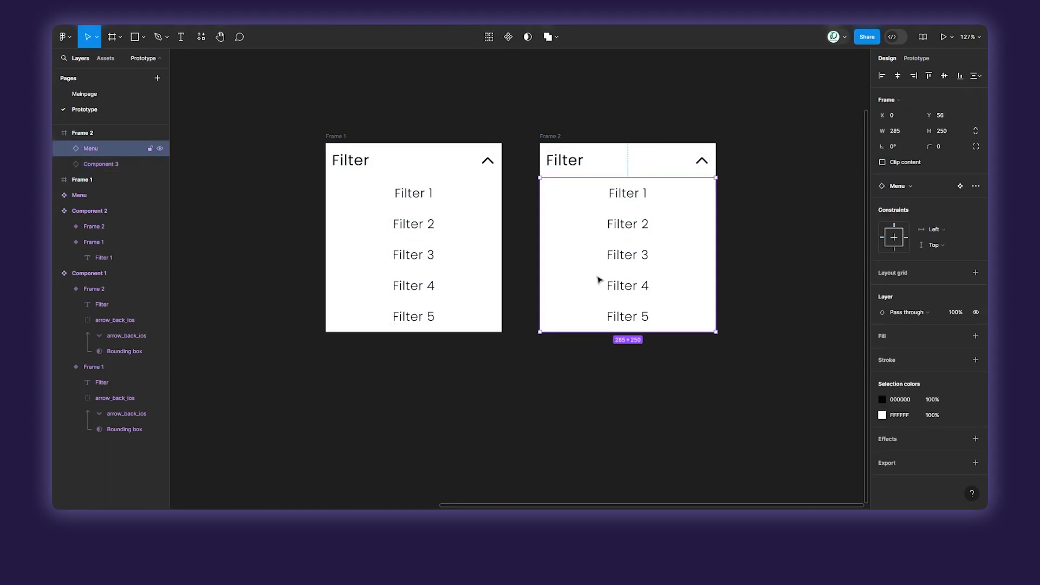
left_click_drag(616, 294, 615, 255)
key("ctrl+z")
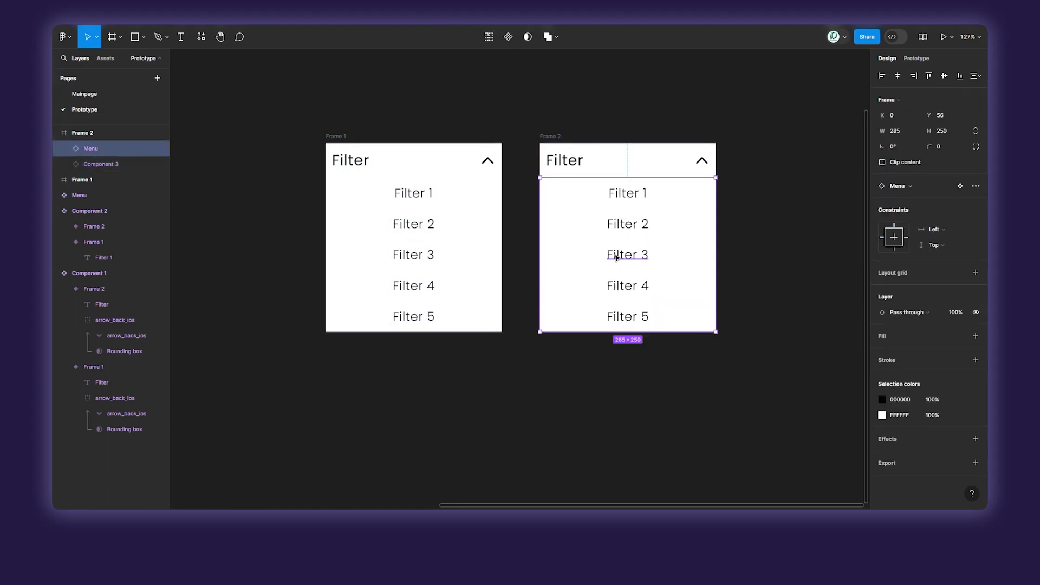
Send the menu instances in both frames to the back, behind their Filter headers.
left_click(473, 226)
left_click(631, 251, "shift")
right_click(632, 250)
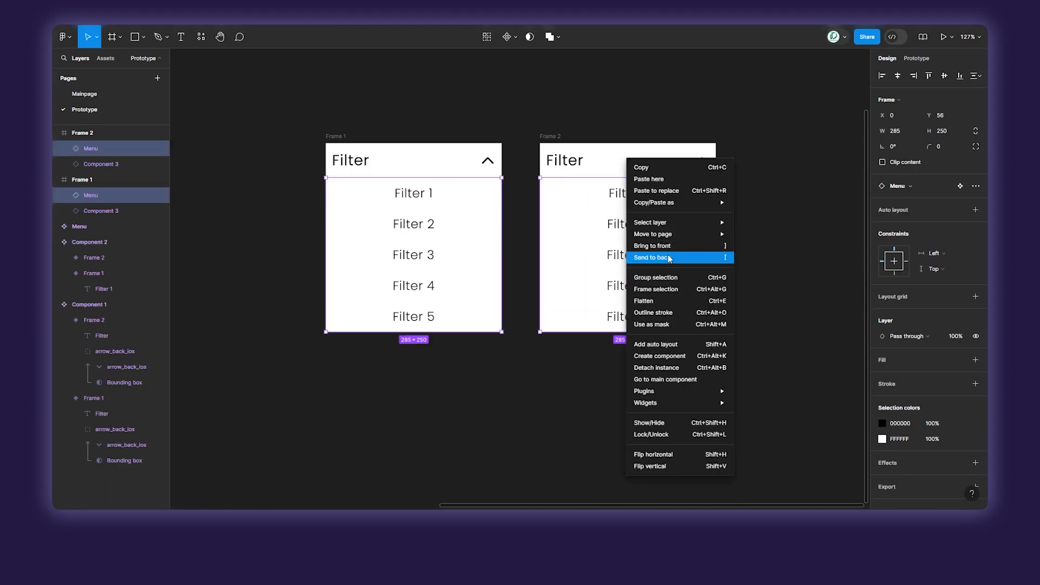
left_click(670, 257)
Test sliding the Frame 2 menu up behind its header, and undo the move.
left_click(610, 248)
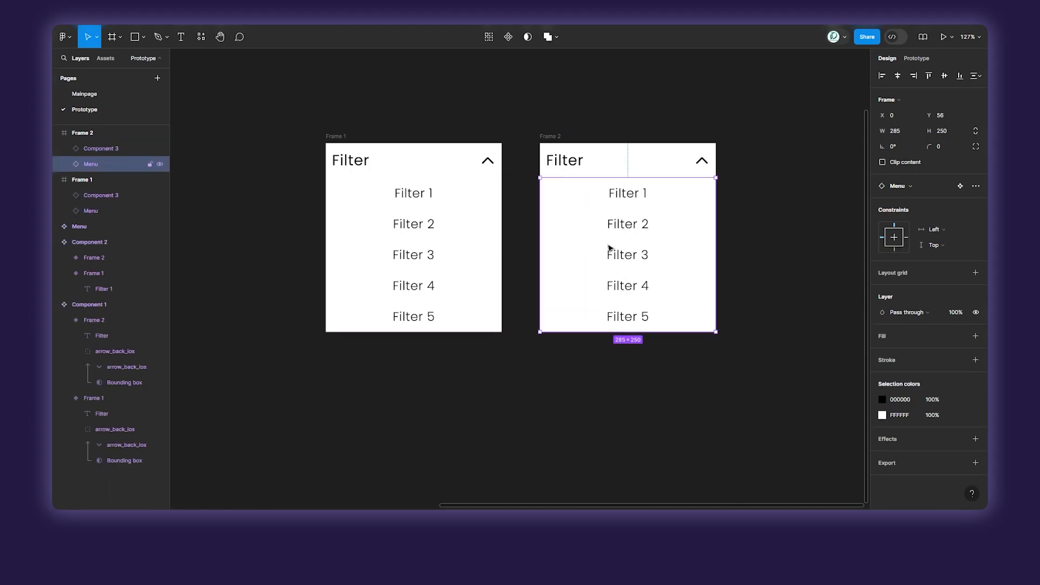
left_click_drag(653, 291, 645, 223)
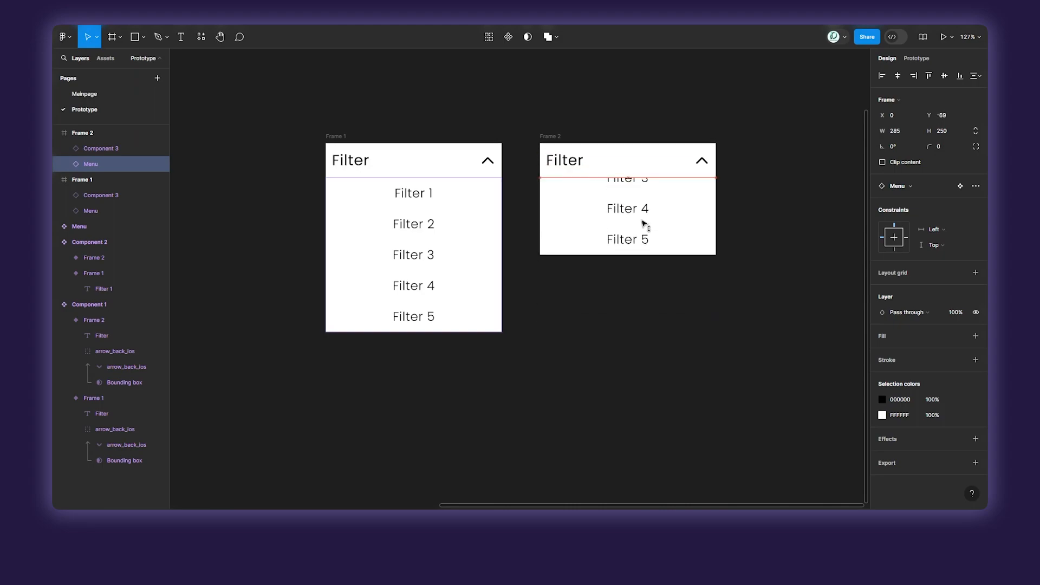
key("ctrl+z")
Move the menu in Frame 1 straight up to Y -195 so that it is hidden behind the Filter header.
left_click(461, 264)
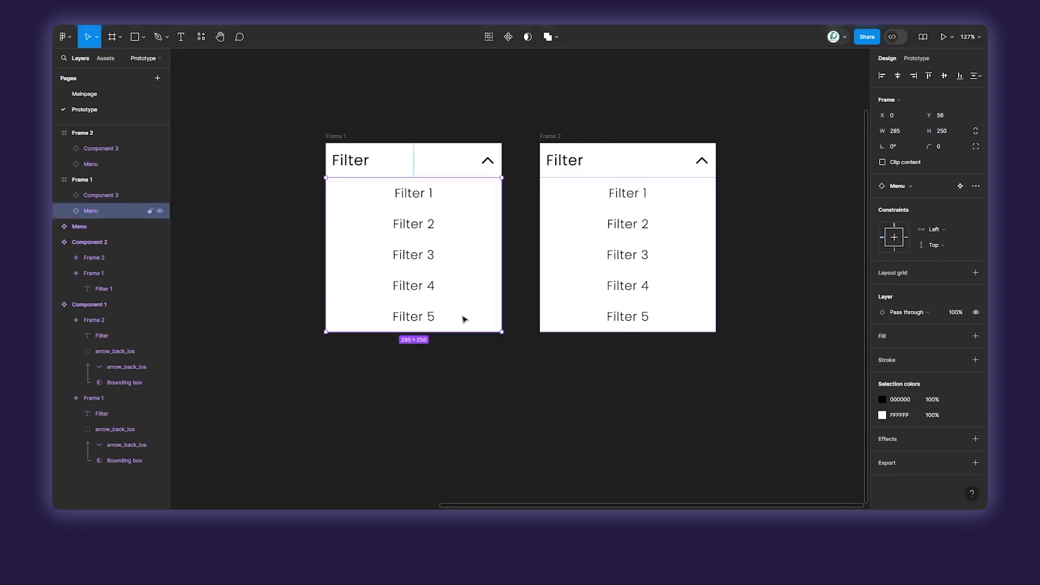
left_click_drag(464, 319, 504, 210)
scroll(477, 202, "up", 1)
key("shift+Up")
key("shift+Up")
key("shift+Up")
key("shift+Up")
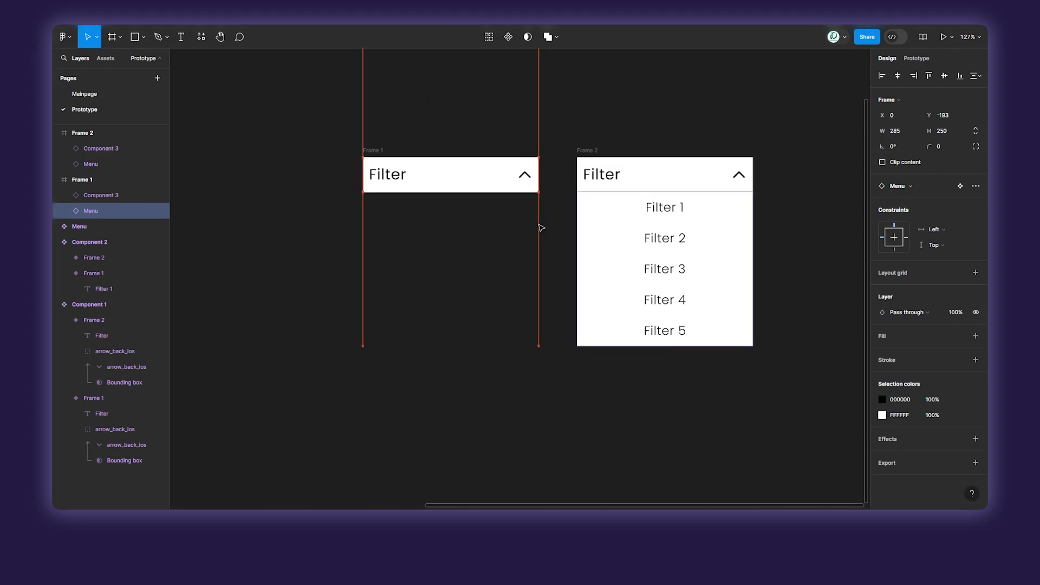
key("Up")
key("Up")
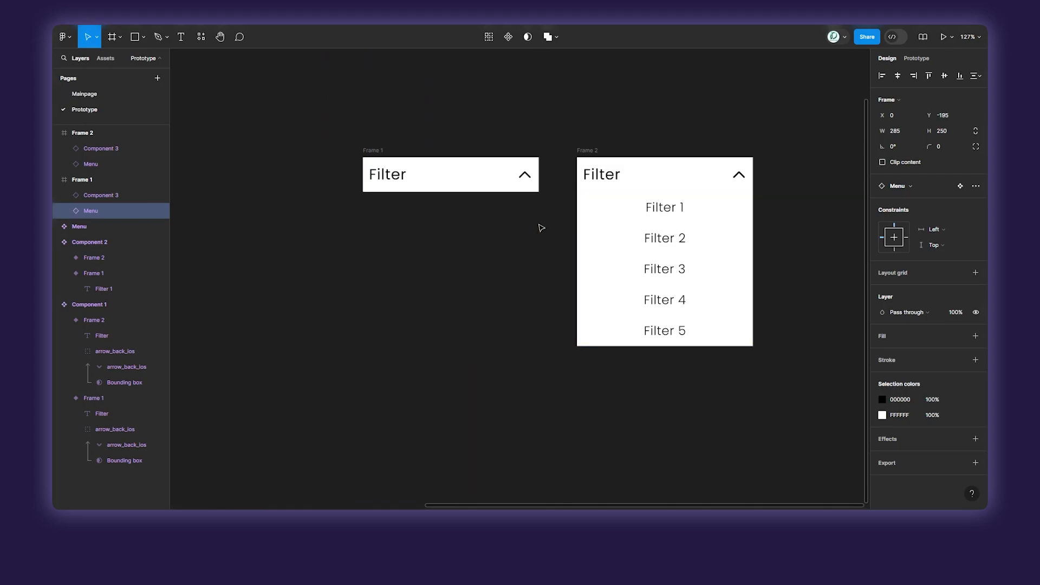
Switch the Filter header instance in Frame 1 to the Frame 1 variant with the downward arrow.
left_click(454, 179)
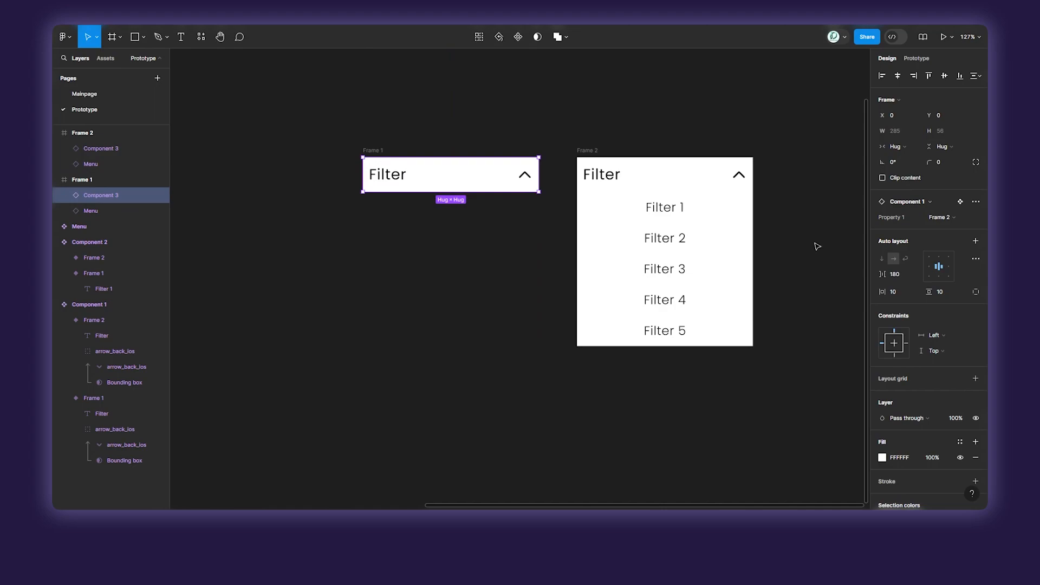
left_click(951, 219)
left_click(945, 207)
left_click(634, 100)
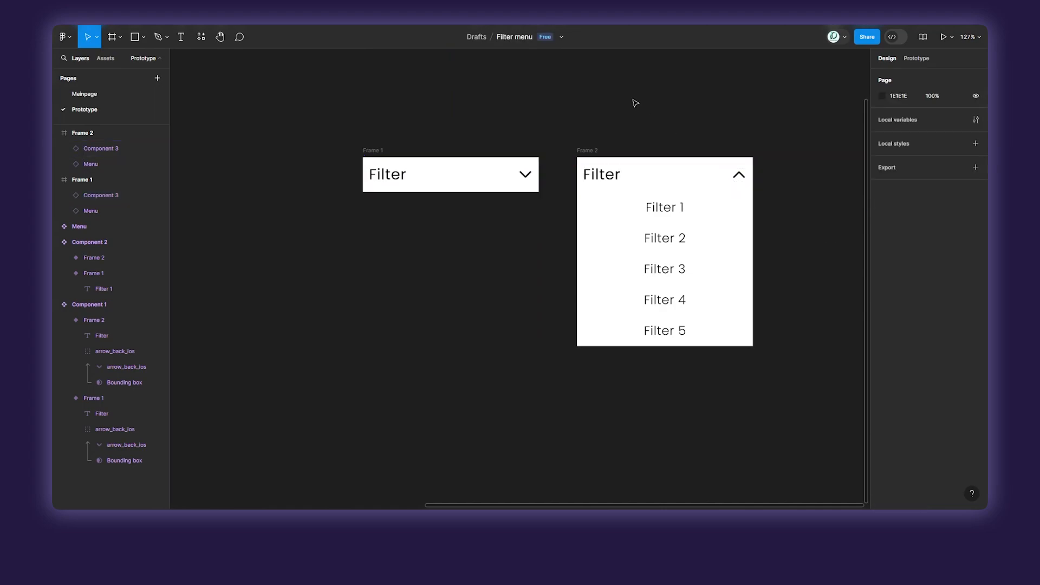
Shorten Frame 1 to a height of 56 so that it ends at the lower edge of its Filter header.
left_click(378, 155)
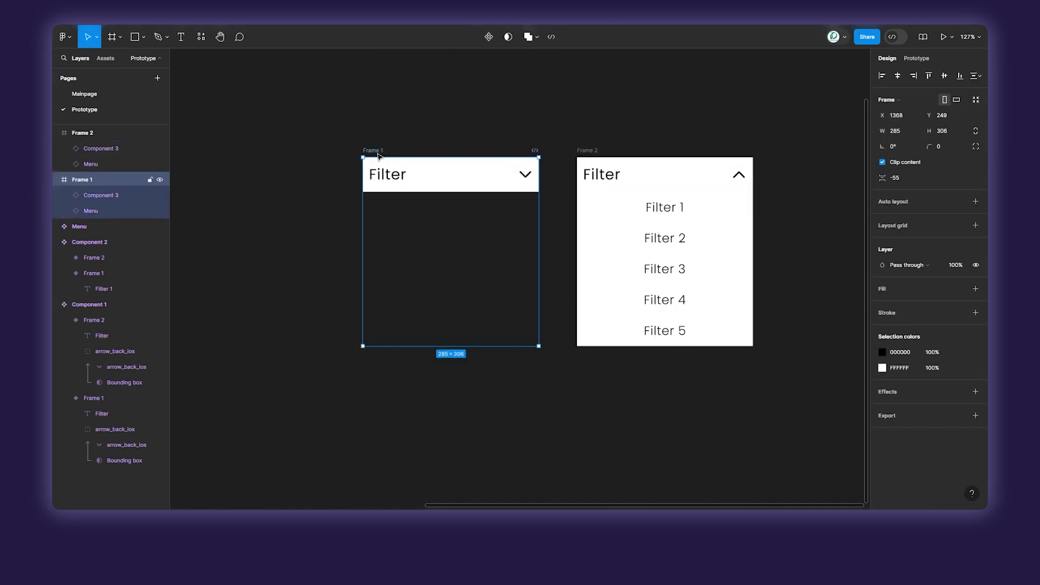
left_click(99, 206)
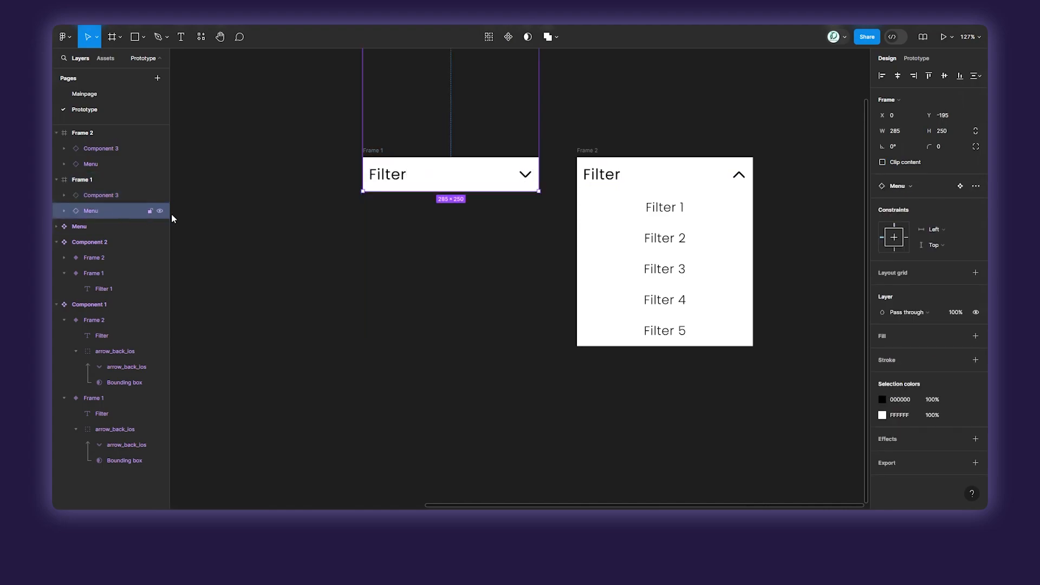
left_click(276, 167)
left_click(373, 151)
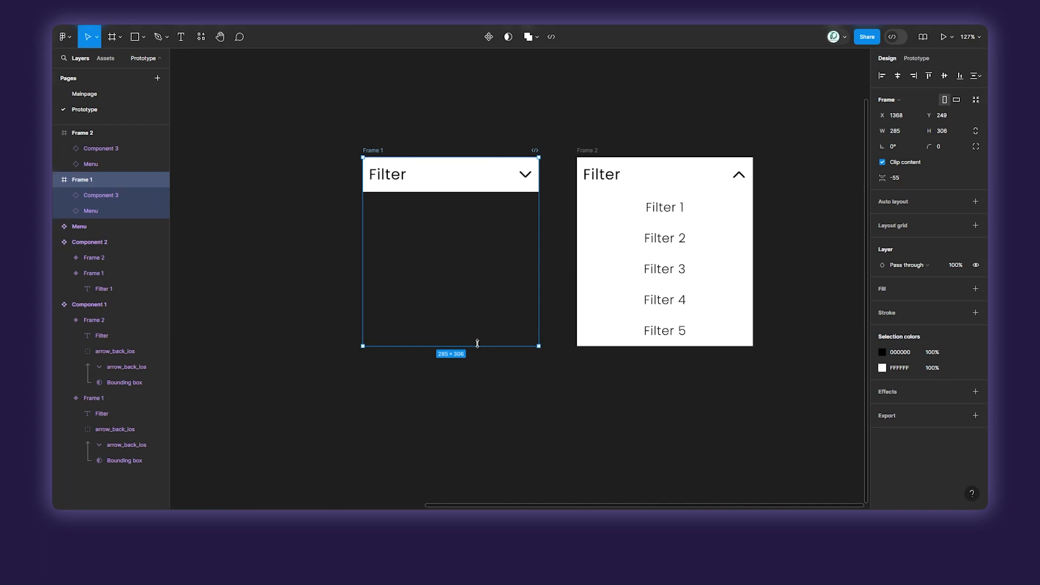
left_click_drag(478, 344, 499, 192)
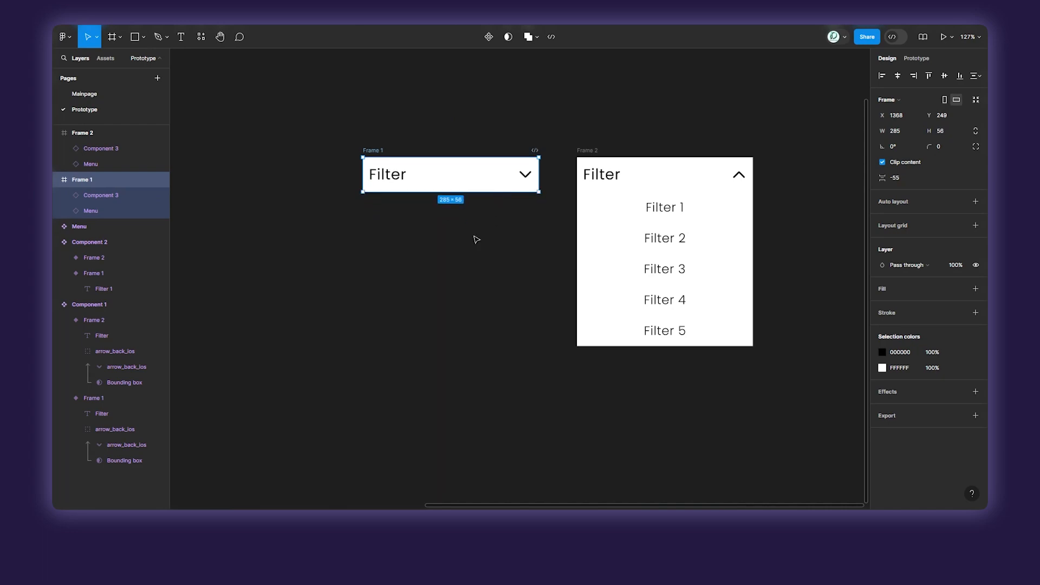
left_click(569, 199)
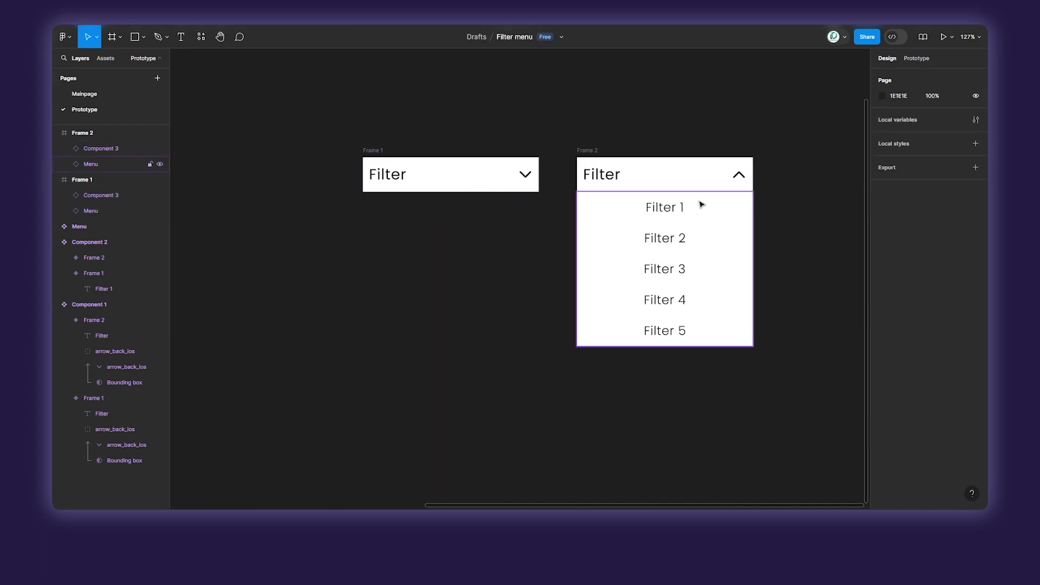
Link the arrow in Frame 1 to Frame 2 with an On click, Navigate to interaction using Smart animate and Slow easing.
left_click(916, 58)
left_click(525, 190)
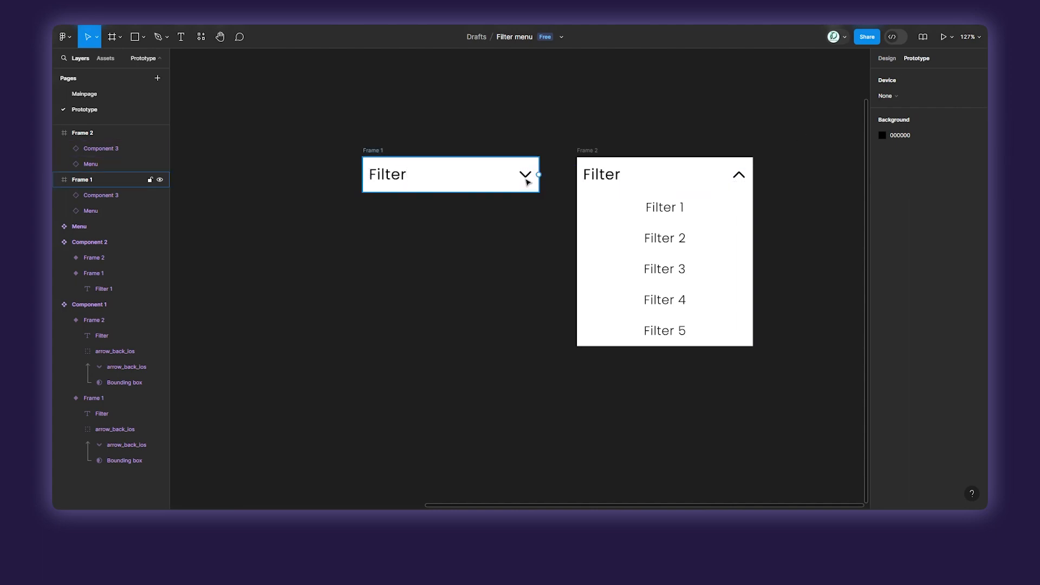
left_click(527, 182)
left_click(527, 181)
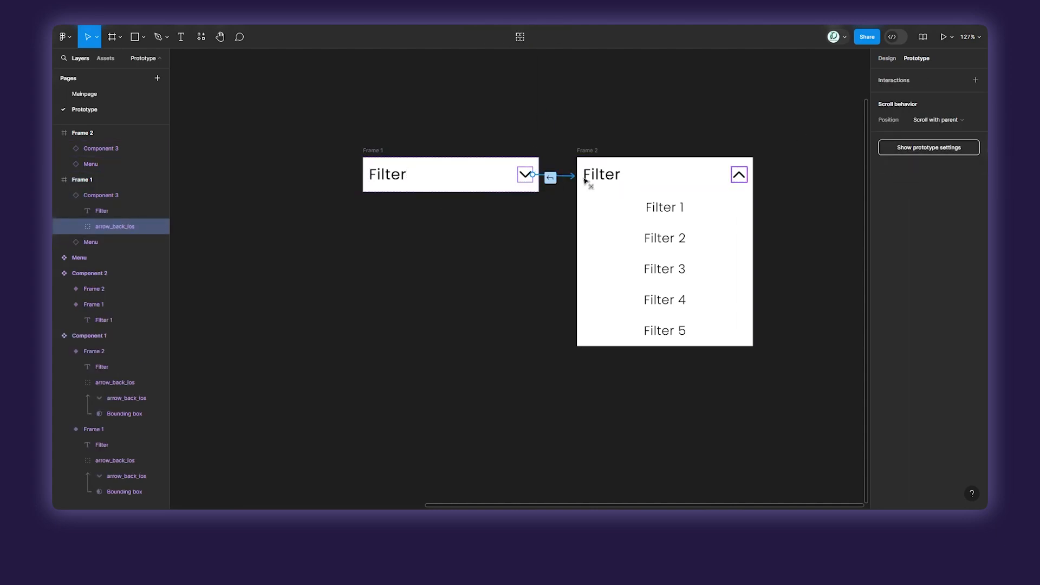
left_click_drag(585, 181, 642, 255)
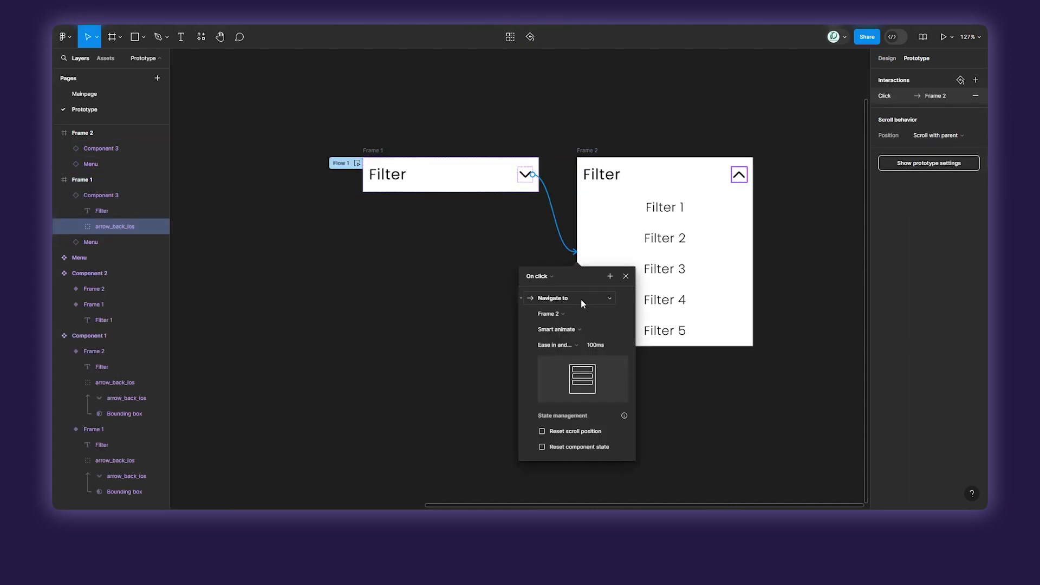
left_click(562, 347)
left_click(567, 448)
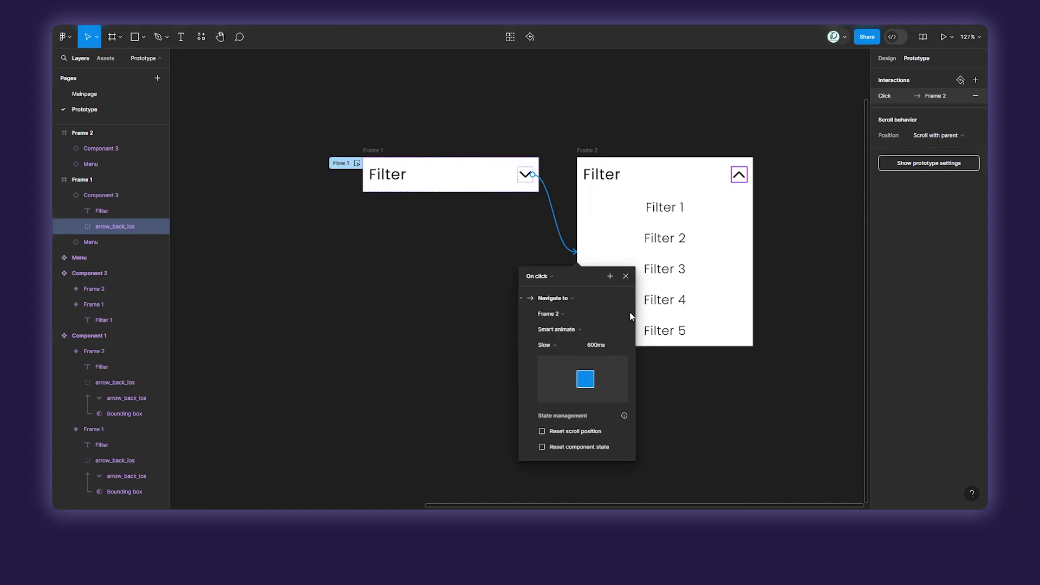
Link the arrow in Frame 2 back to Frame 1 with an On click, Navigate to interaction using Smart animate and Slow easing.
left_click(735, 175)
left_click(729, 180)
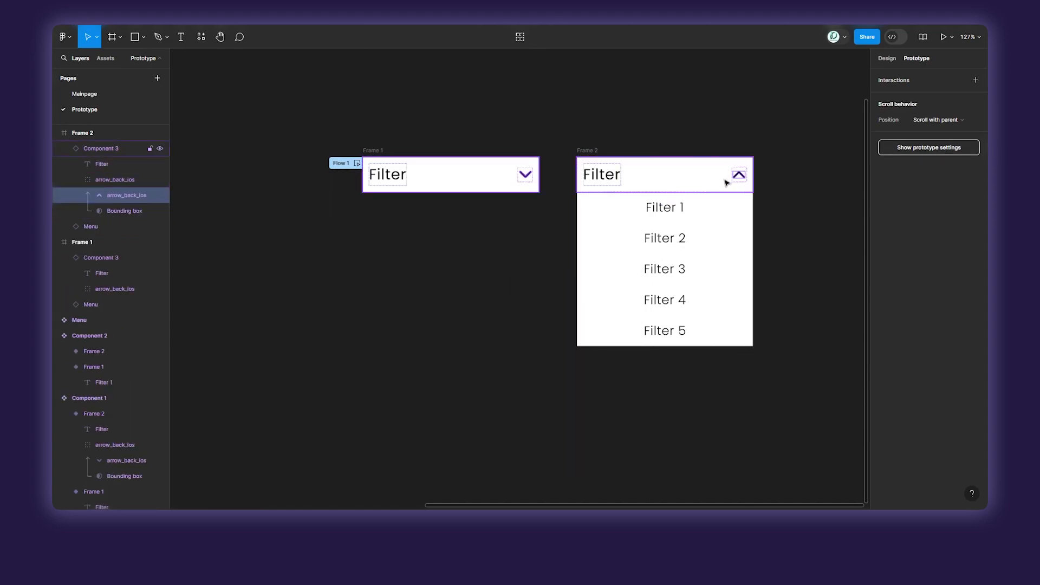
left_click(790, 181)
left_click(738, 177)
left_click(738, 177)
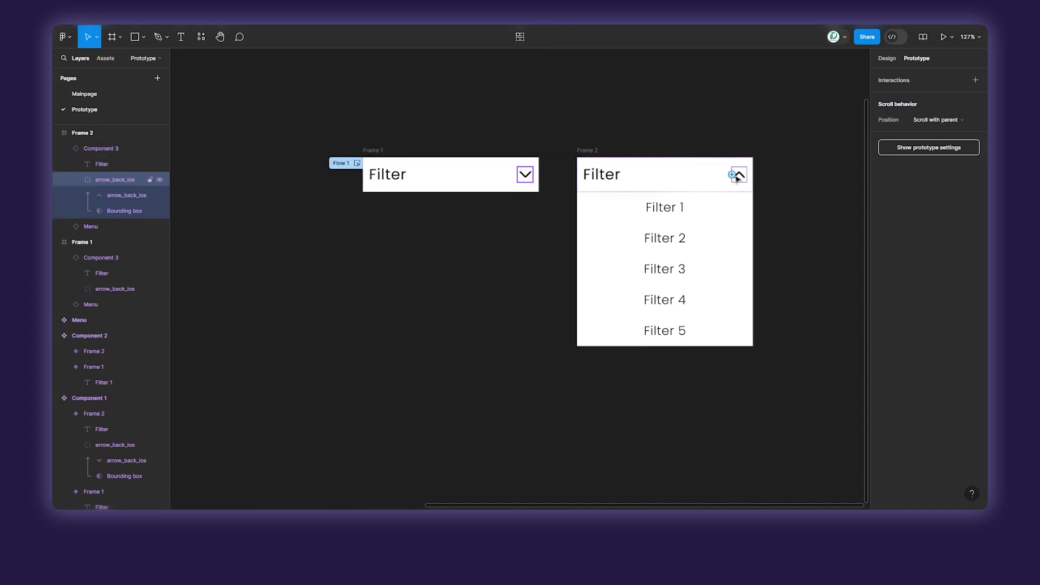
left_click_drag(733, 177, 484, 181)
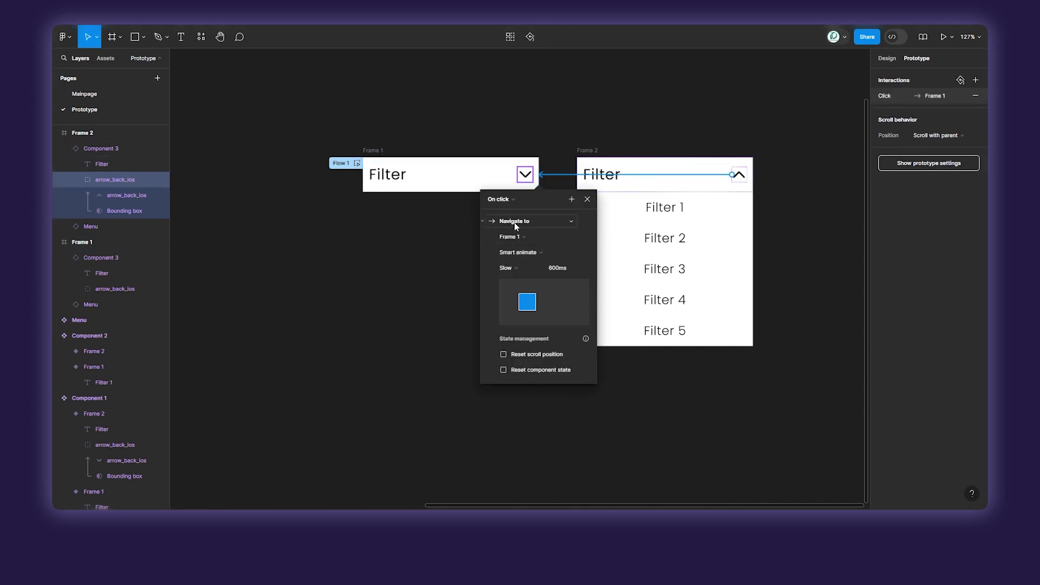
left_click(394, 290)
Combine Frame 1 and Frame 2 into one component set with two variants.
scroll(344, 311, "down", 3)
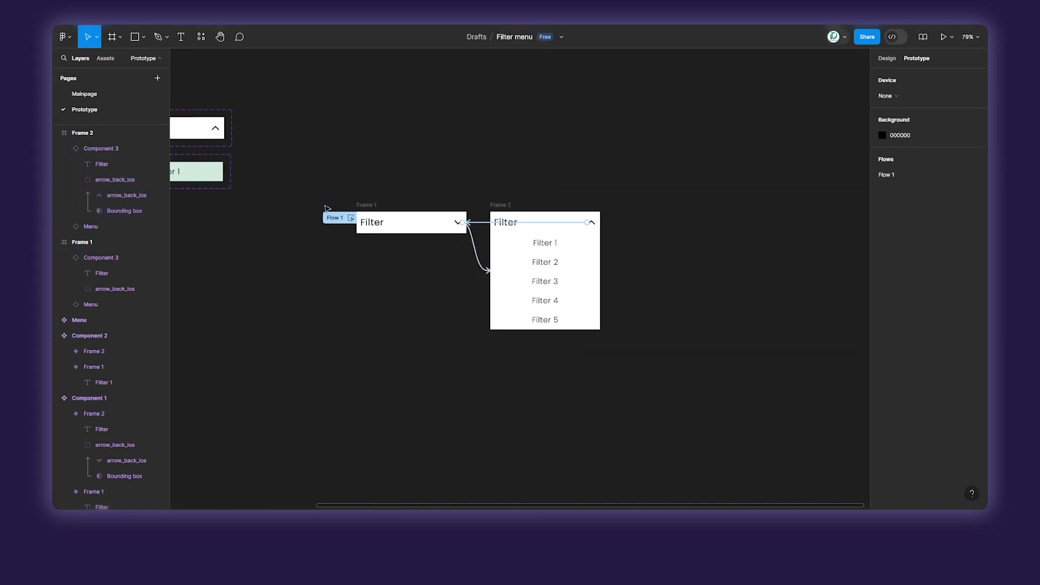
left_click(880, 60)
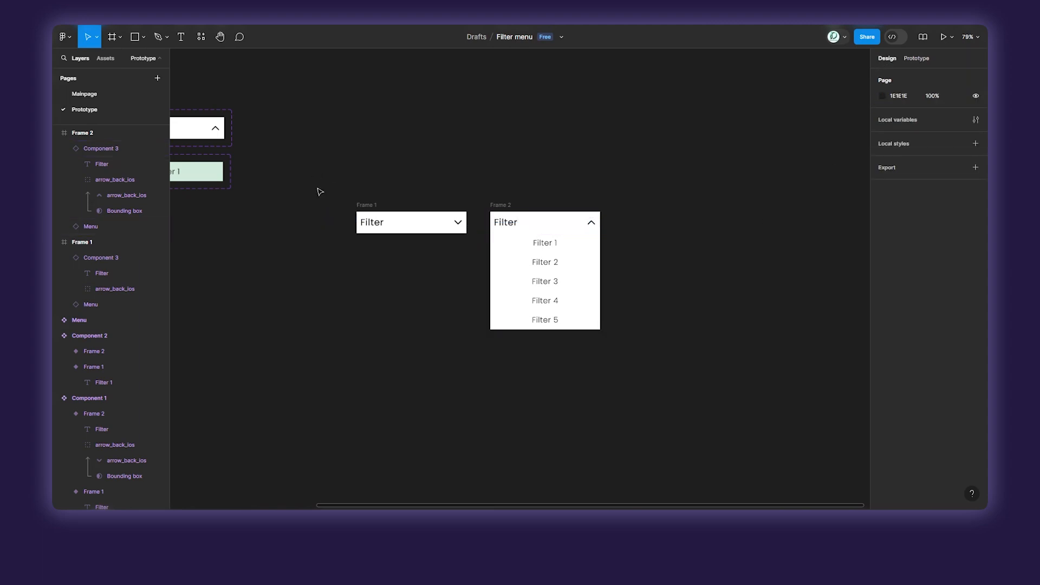
left_click_drag(320, 192, 693, 375)
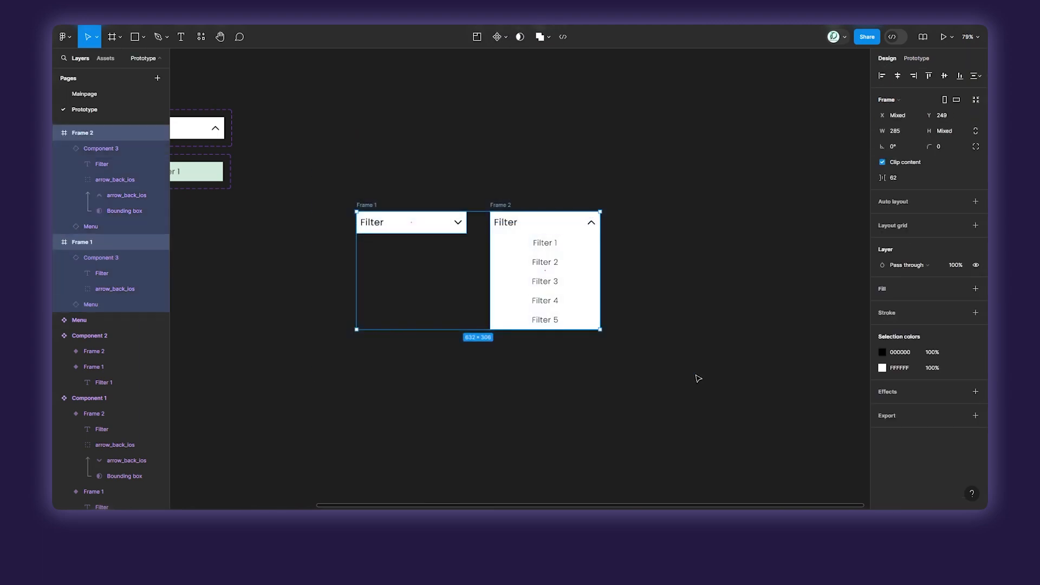
left_click(504, 38)
left_click(494, 84)
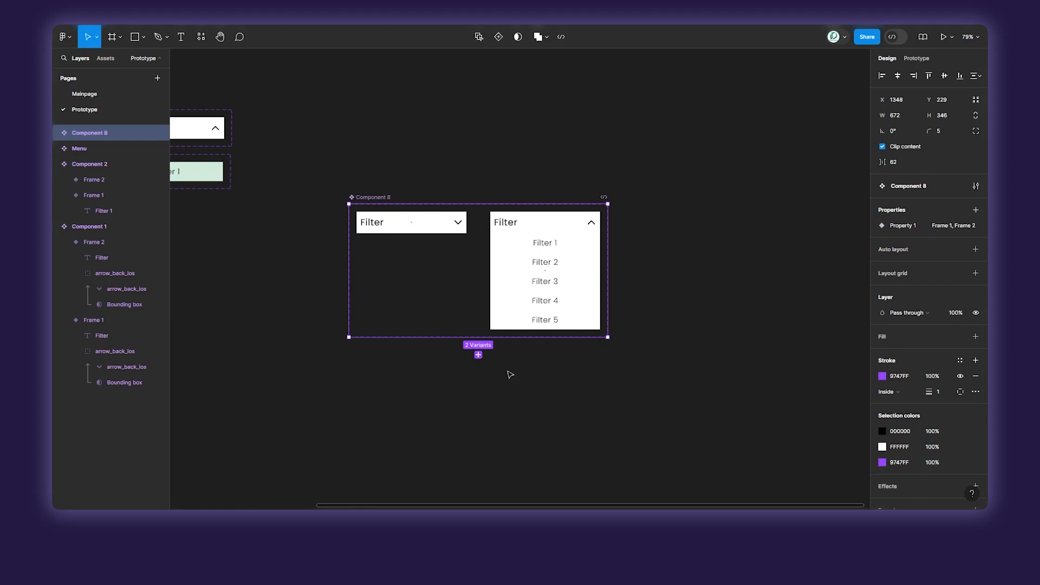
left_click(740, 324)
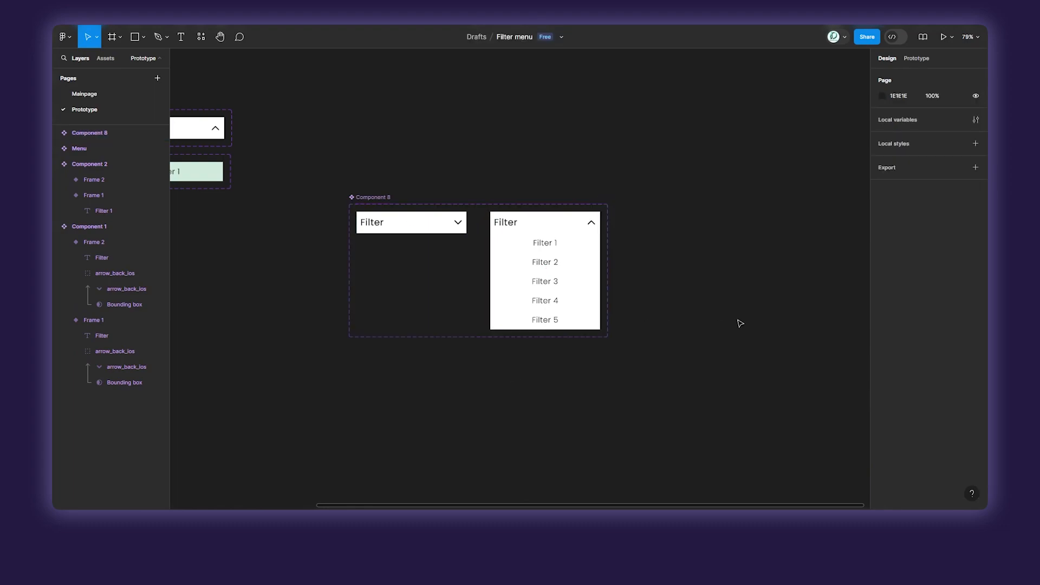
Delete the old Filter frame from the sidebar of the product page on the Mainpage page.
left_click(89, 97)
scroll(455, 168, "up", 3)
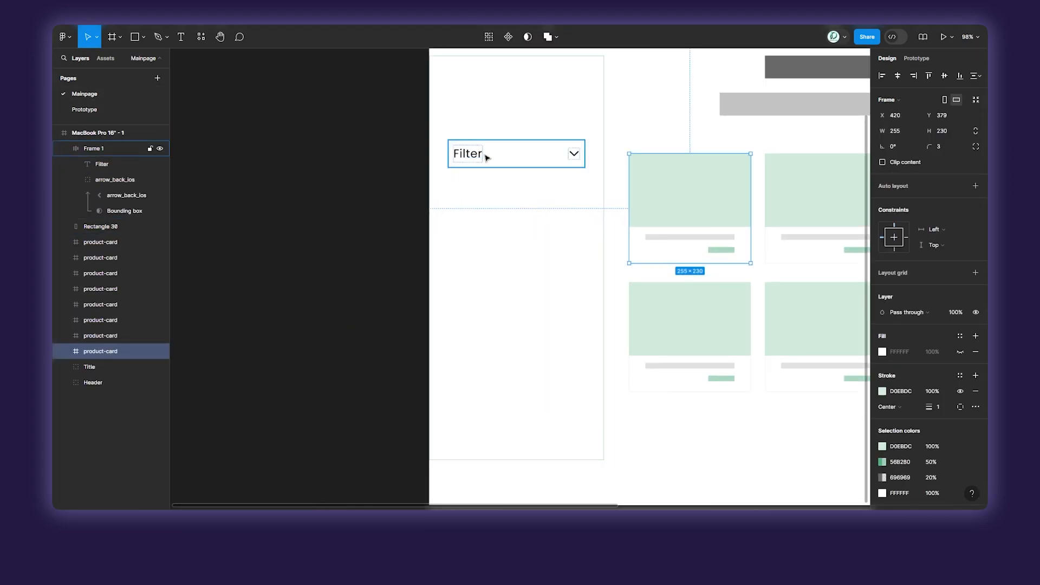
left_click(487, 157)
key("Delete")
Rename the new two-variant filter dropdown component set on the Prototype page as M.
left_click(106, 58)
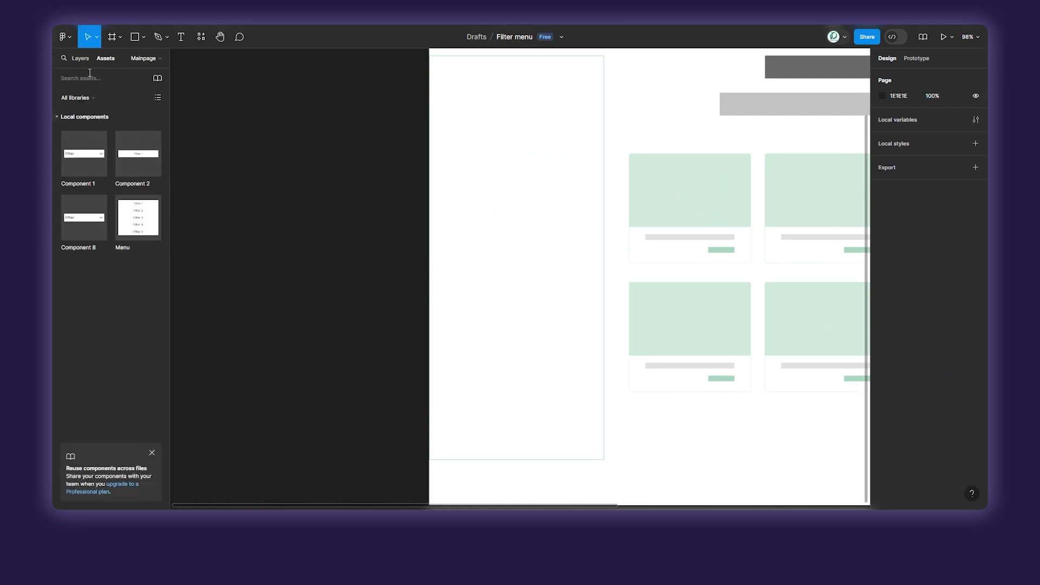
left_click(79, 58)
left_click(86, 109)
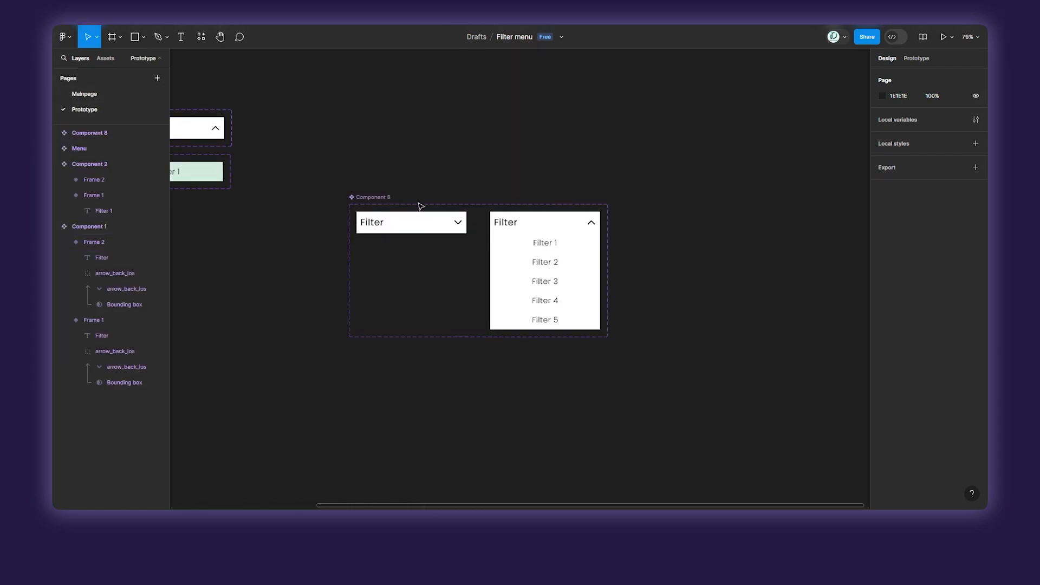
double_click(384, 197)
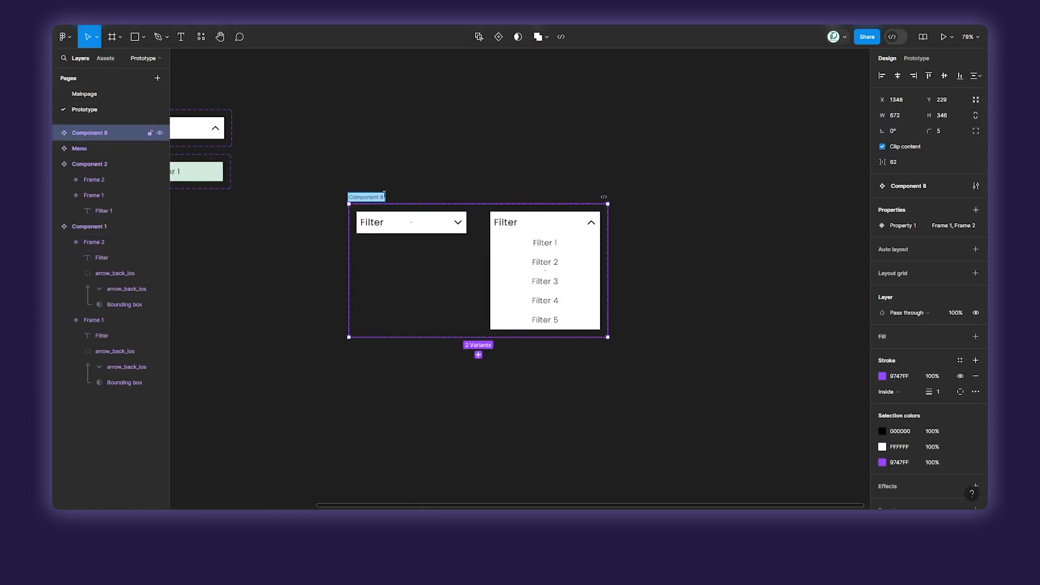
left_click(386, 198)
Place an instance of component M in the sidebar of the product page on the Mainpage page.
left_click(103, 92)
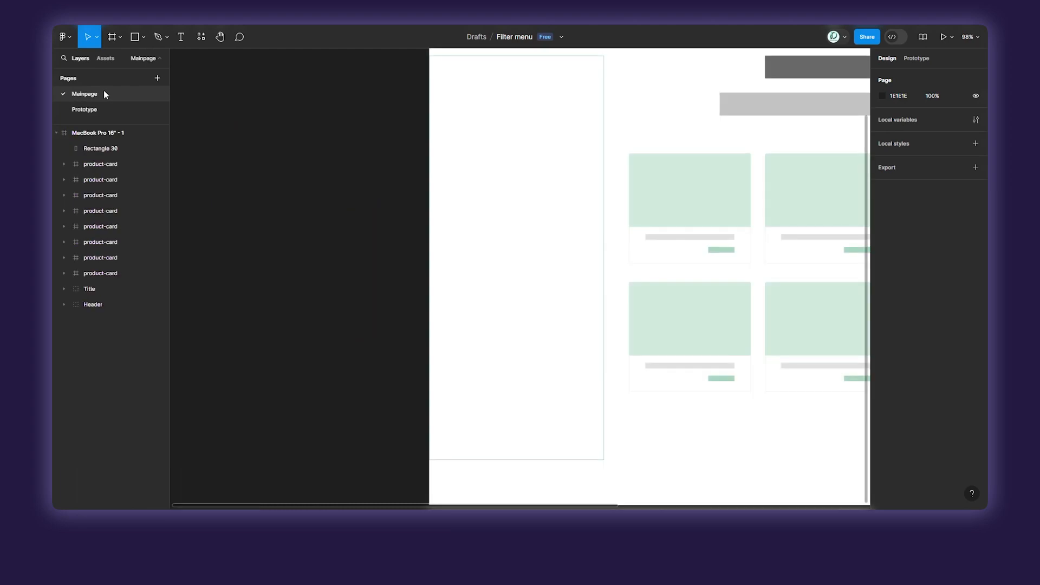
left_click(105, 58)
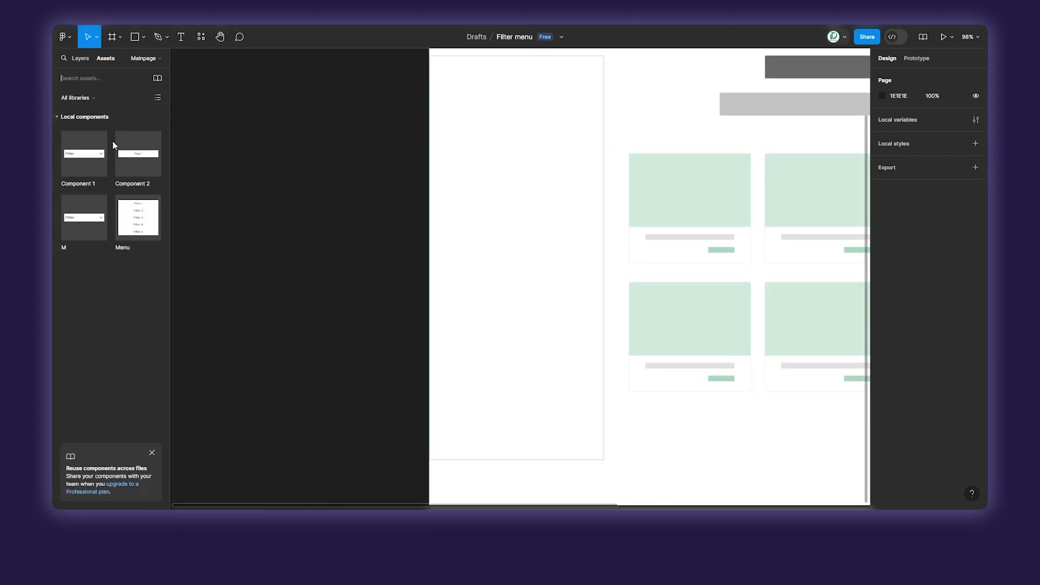
left_click_drag(83, 216, 506, 161)
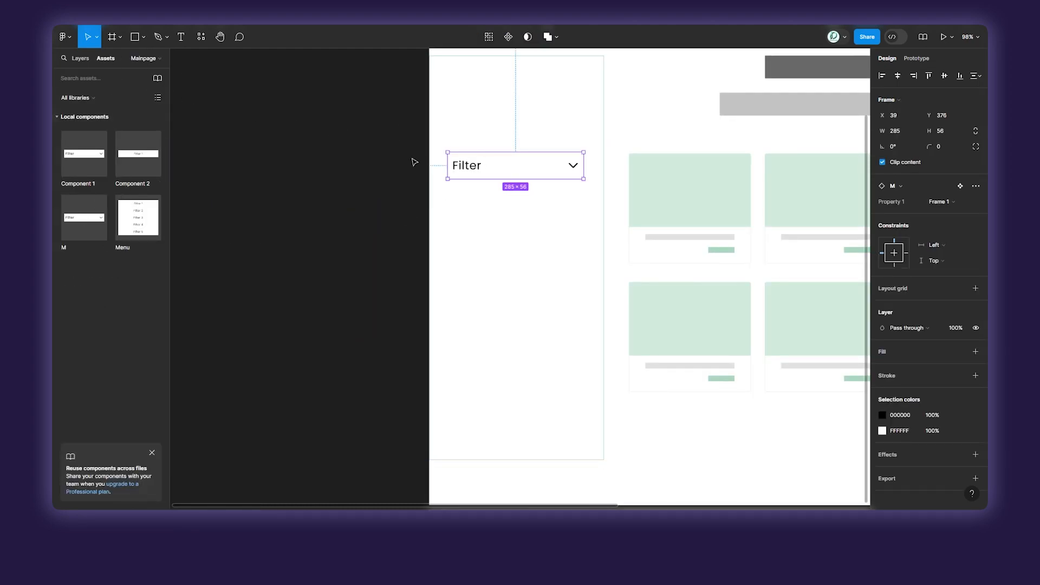
Move the Filter instance up within the sidebar to X 22, Y 251.
scroll(409, 162, "up", 3)
scroll(505, 266, "up", 3)
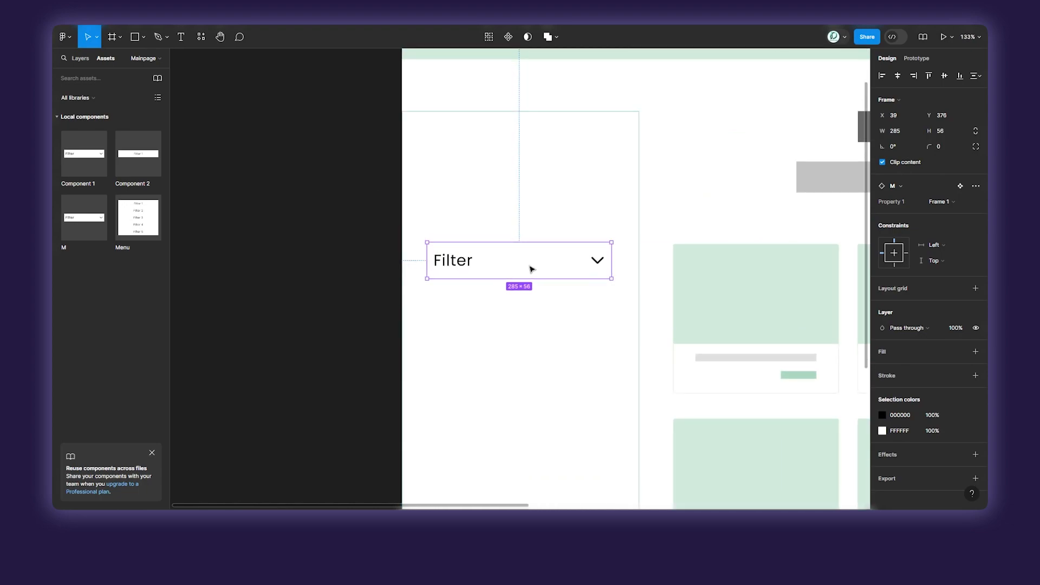
left_click_drag(531, 269, 529, 170)
scroll(522, 250, "up", 2)
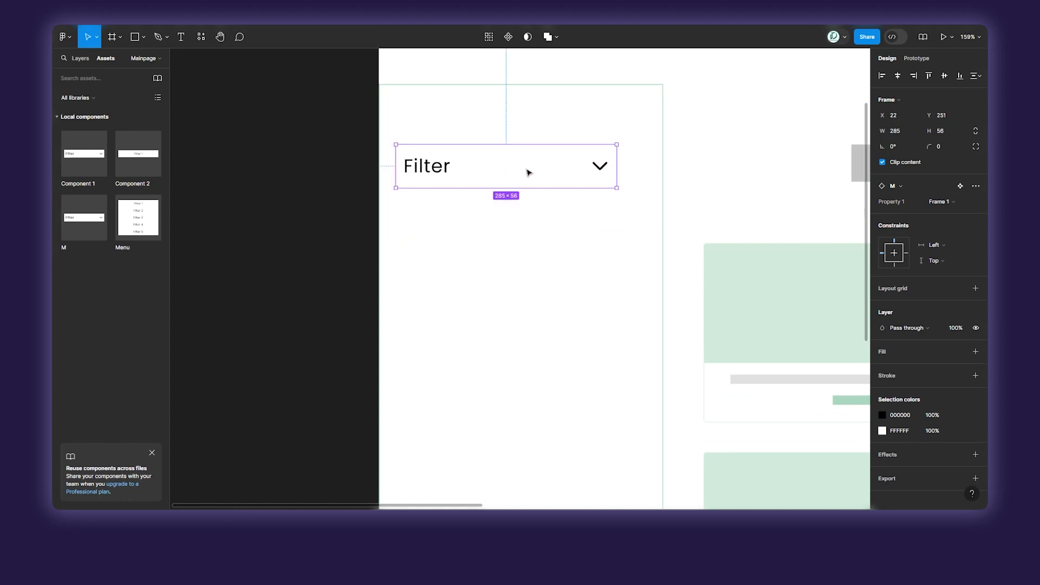
left_click(372, 216)
Switch to the prototype presentation of the product page and show it in full screen.
scroll(371, 216, "down", 5)
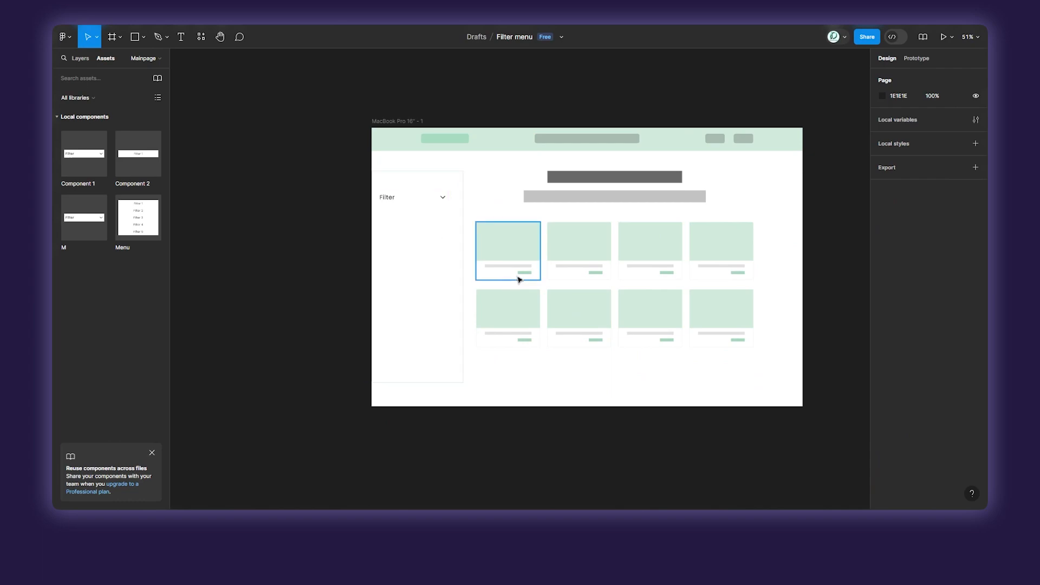
key("ctrl+Tab")
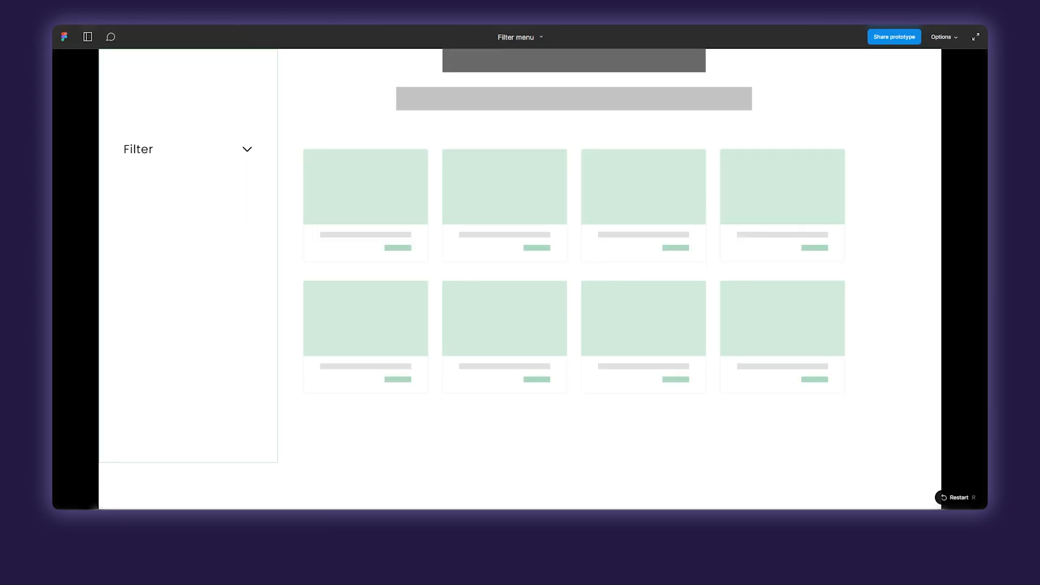
left_click(976, 36)
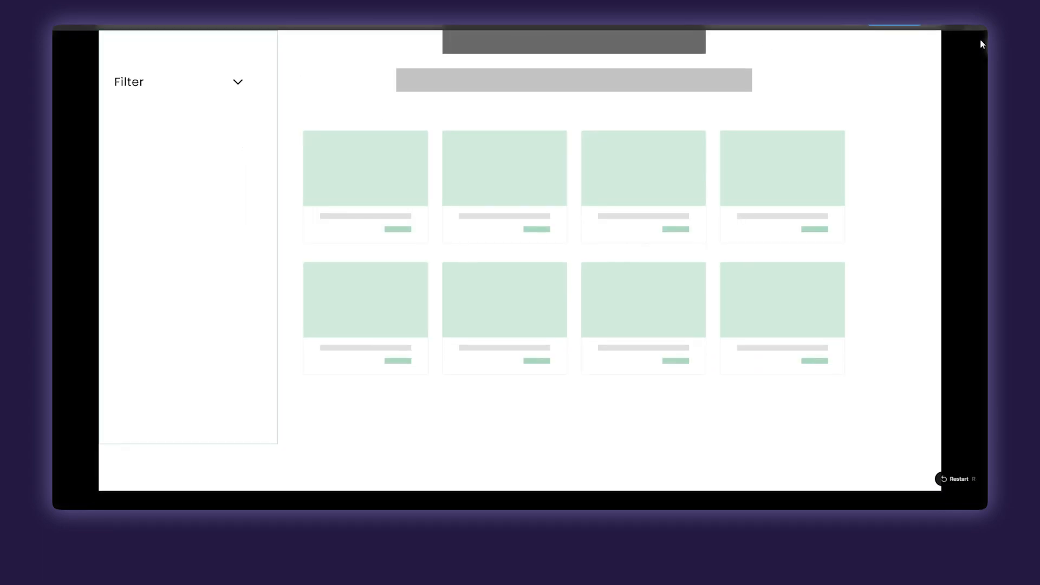
left_click(951, 105)
Test the sidebar Filter dropdown in the prototype by expanding and collapsing it and checking the option highlights.
scroll(797, 138, "up", 2)
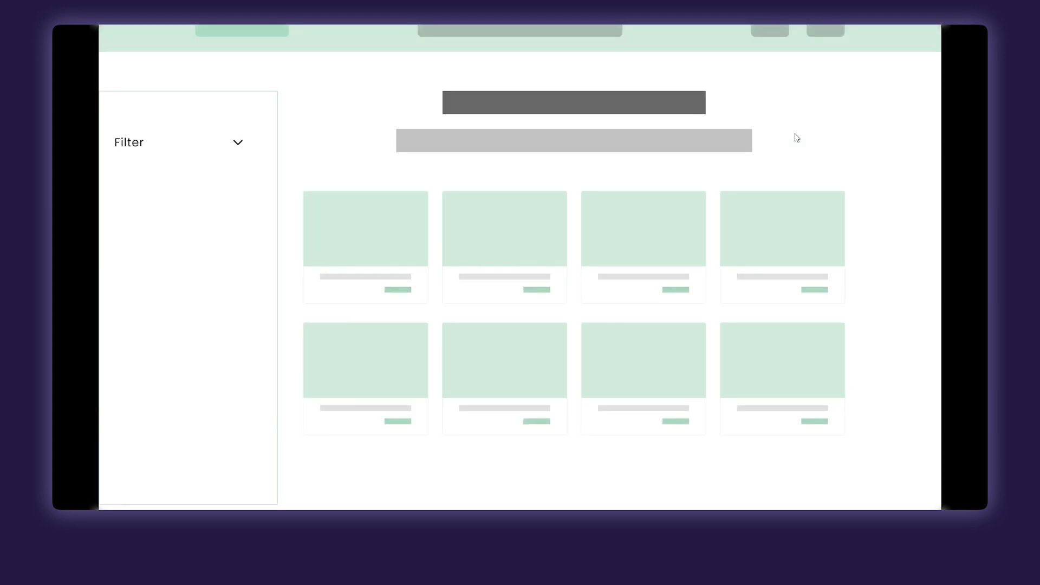
scroll(797, 138, "down", 1)
scroll(611, 185, "up", 1)
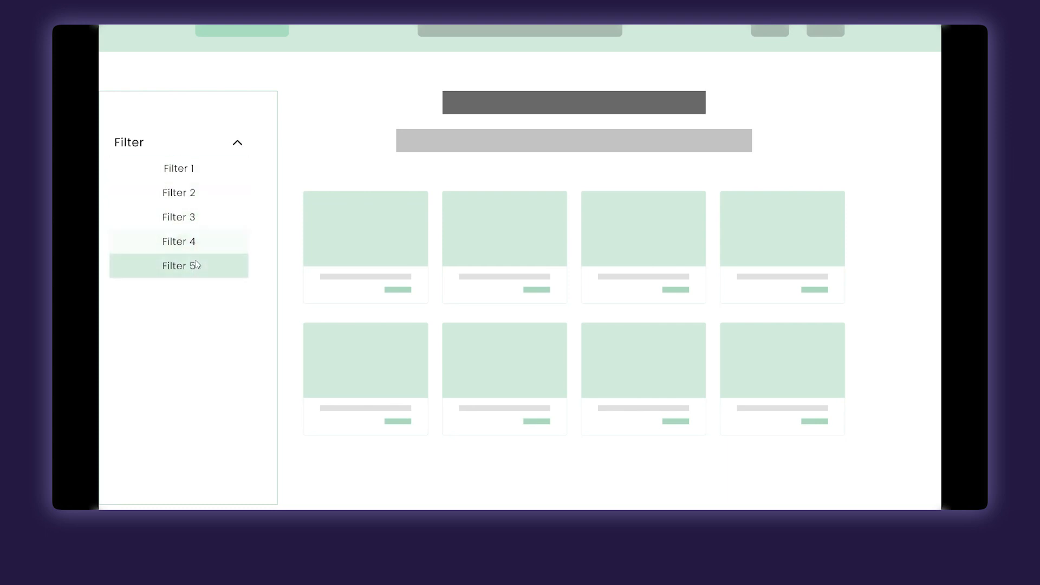
left_click(237, 144)
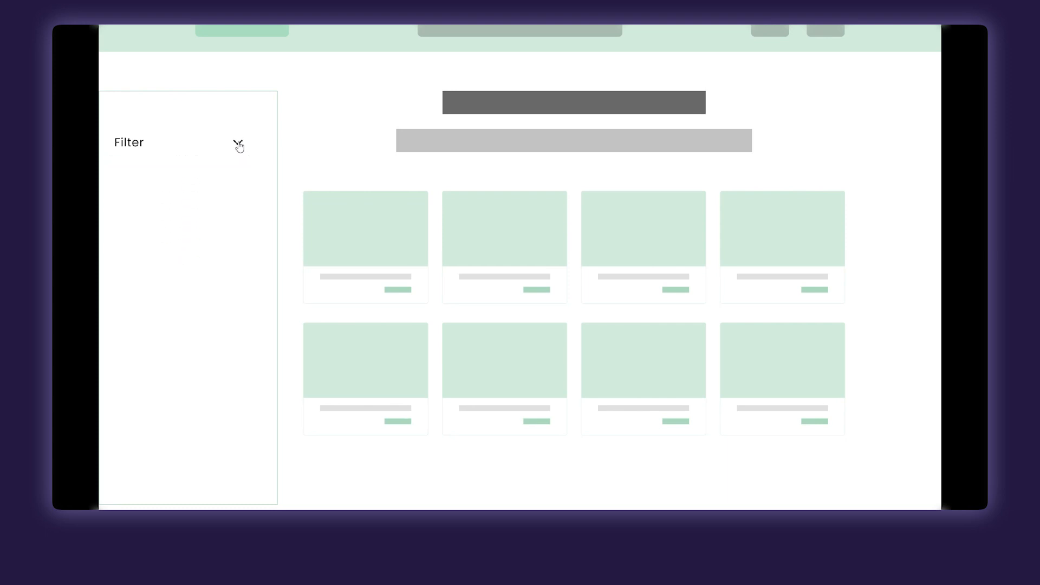
left_click(237, 144)
left_click(237, 146)
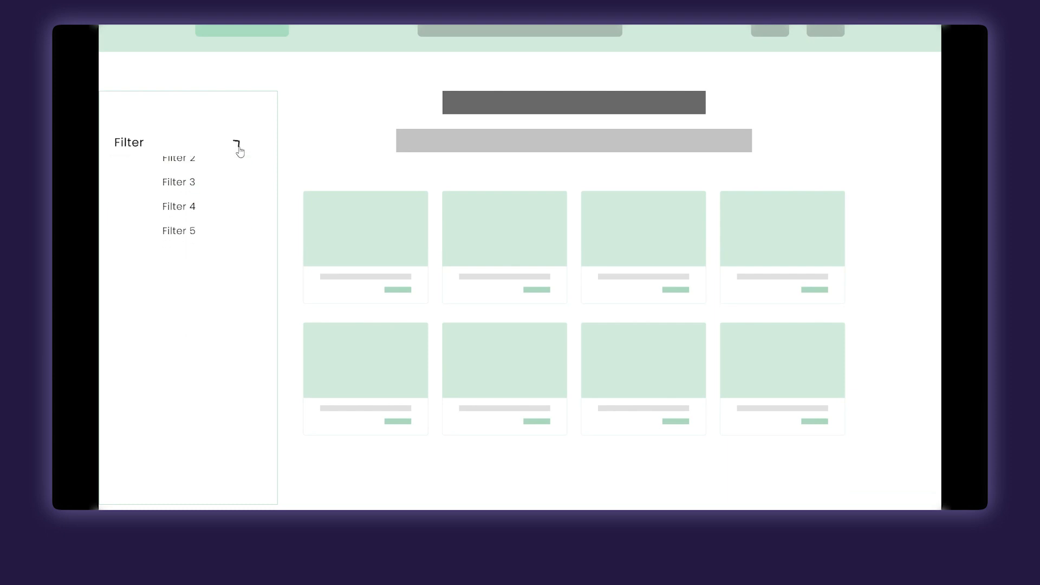
Test expanding and collapsing the sidebar Filter dropdown once more in the prototype, and return to the design file.
left_click(238, 147)
left_click(239, 148)
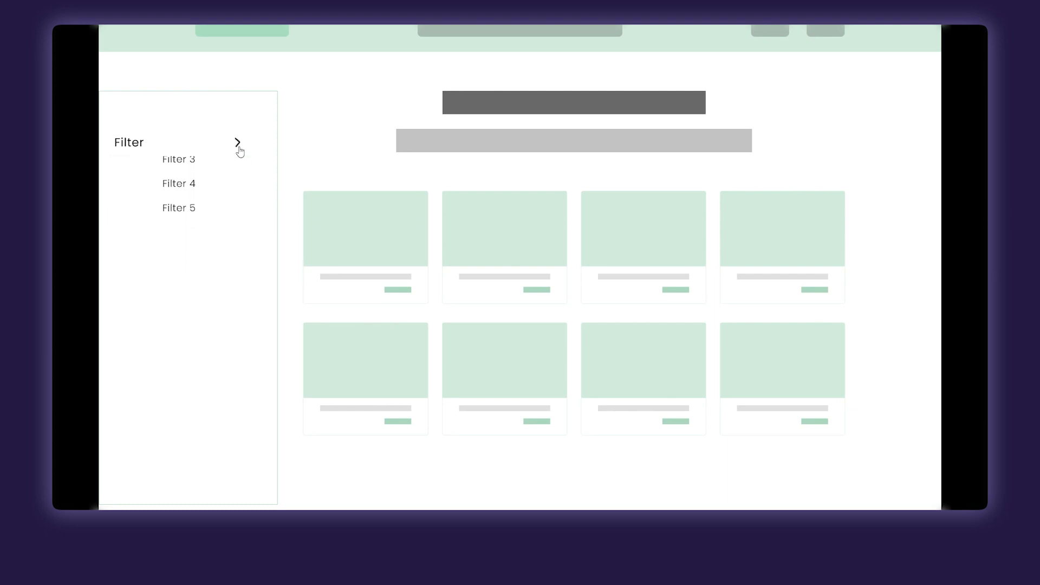
scroll(310, 81, "up", 1)
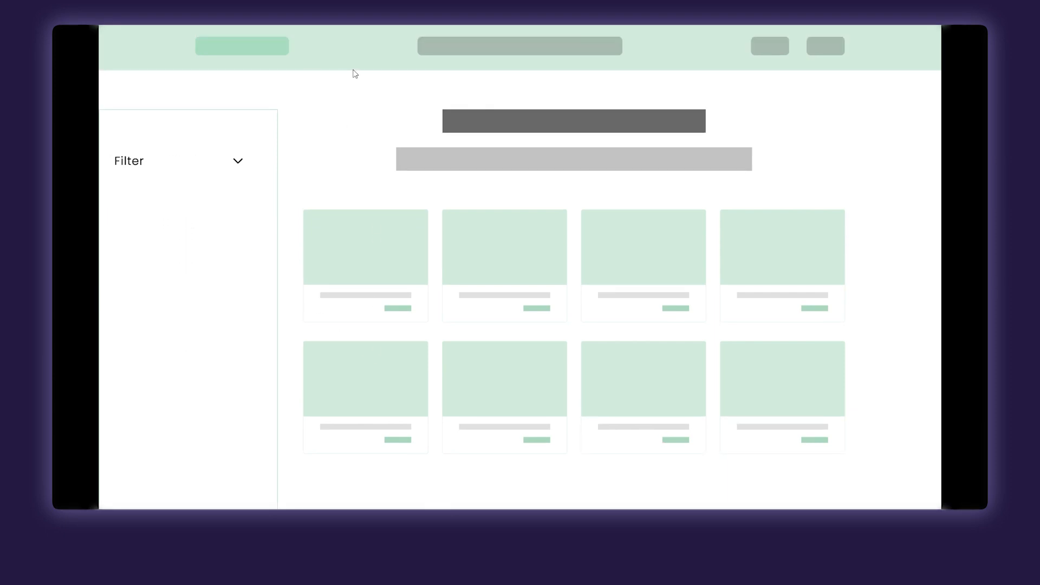
left_click(239, 20)
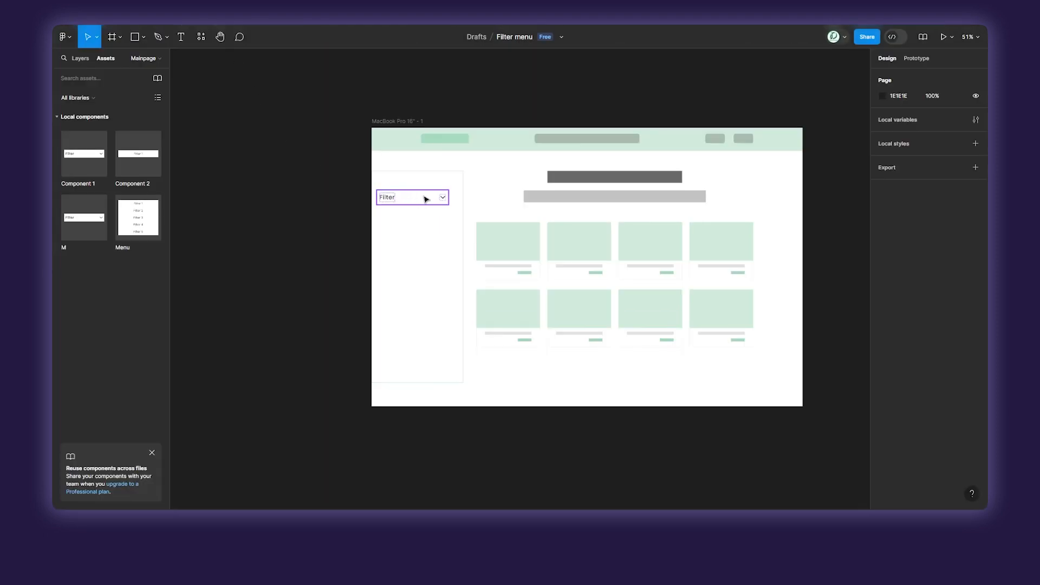
Wrap the sidebar's Filter instance M in an auto layout frame and test its dropdown in the prototype.
left_click(81, 58)
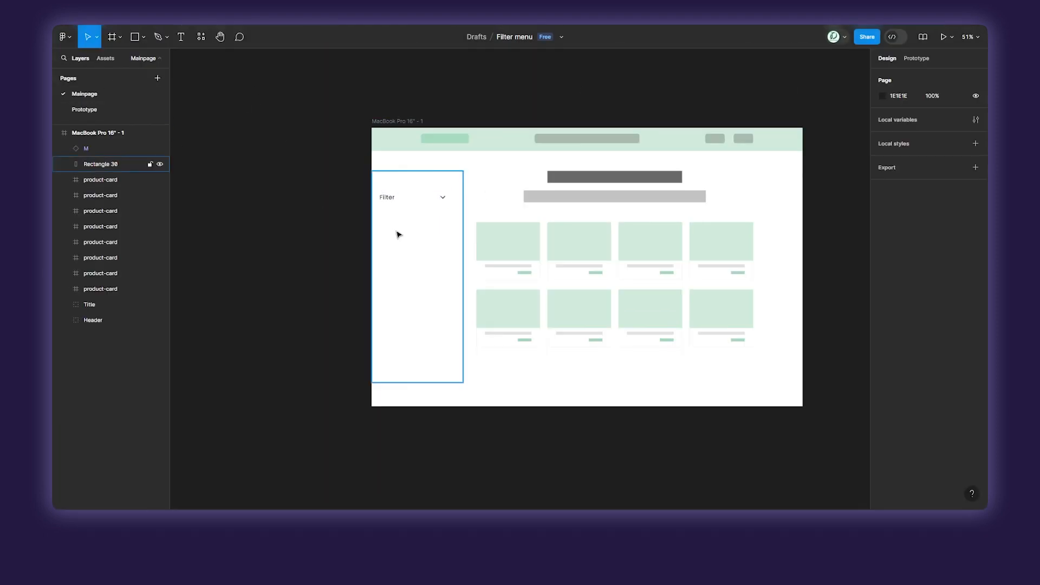
left_click(418, 204)
key("shift+a")
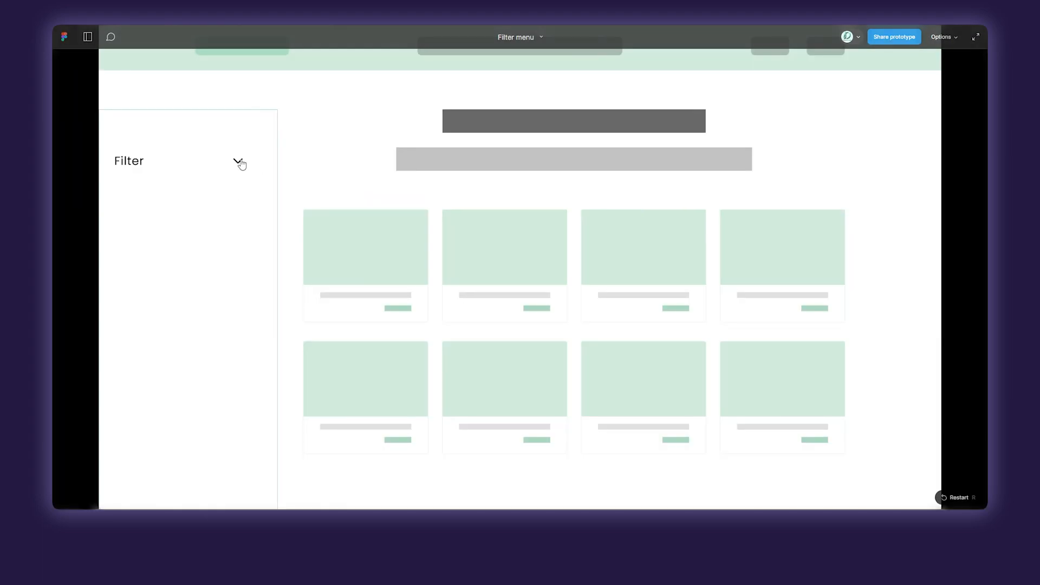
left_click(240, 162)
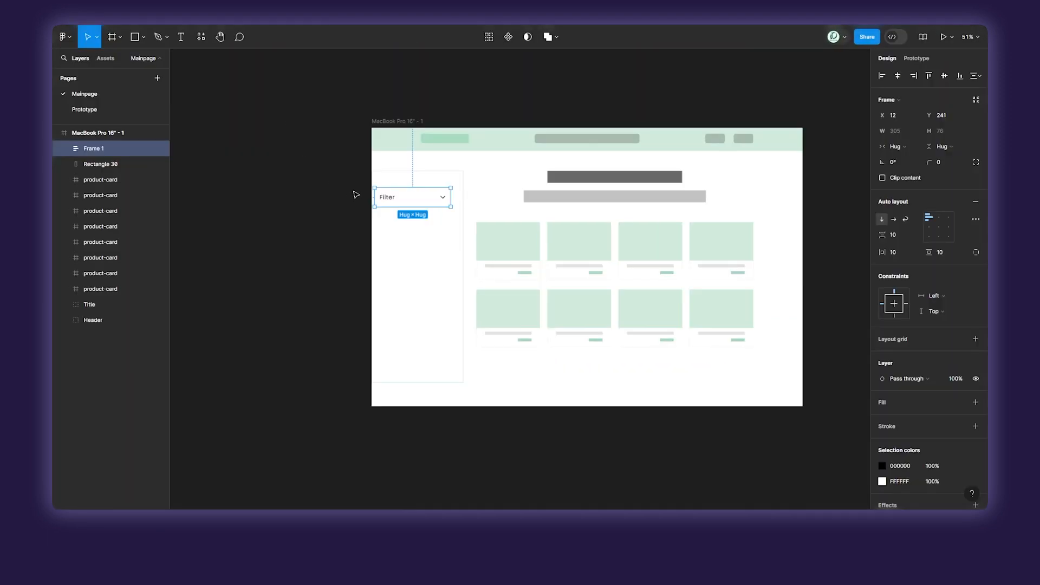
scroll(419, 214, "up", 5)
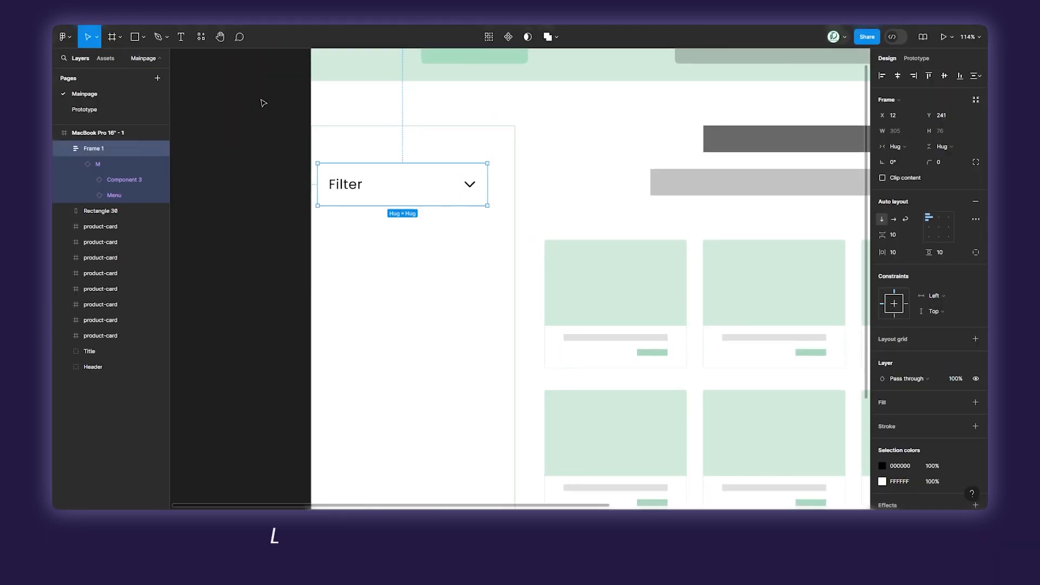
Duplicate the Filter auto layout frame three times, stacking the copies directly below it in the sidebar without gaps.
left_click(386, 246)
left_click(373, 204)
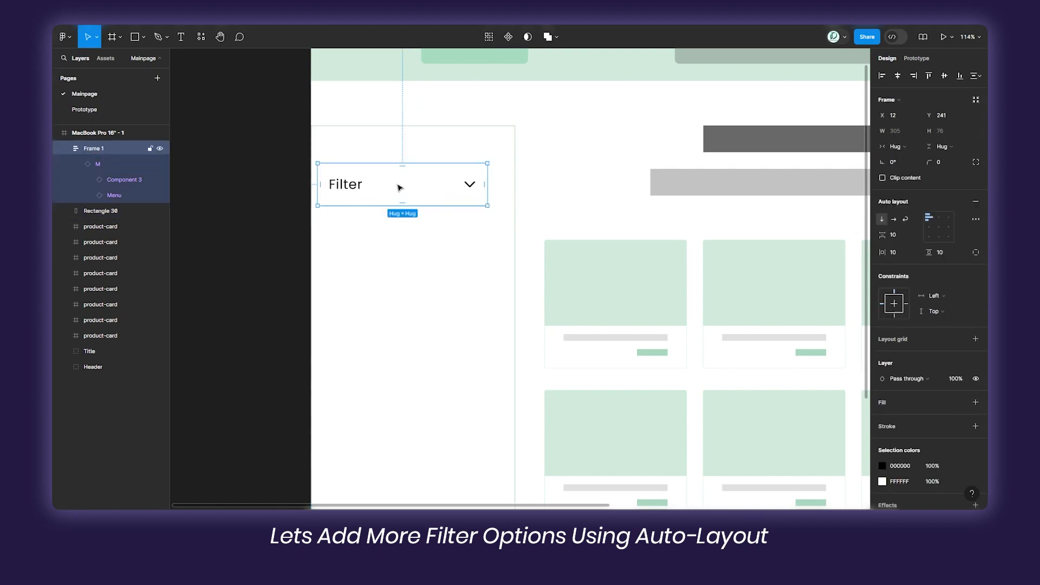
left_click_drag(399, 187, 430, 319)
left_click(269, 223)
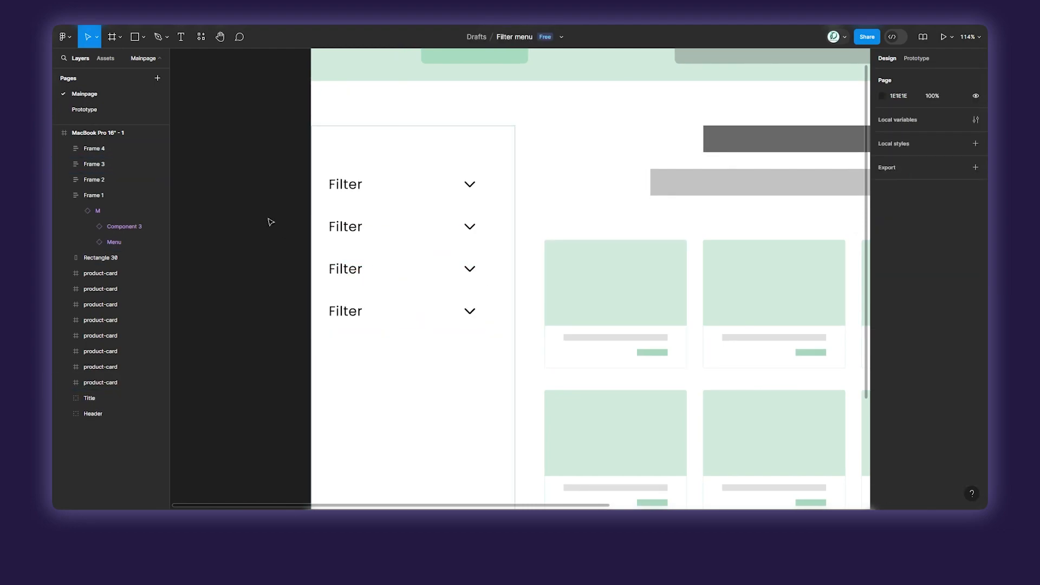
Combine the four stacked Filter frames in the sidebar into one vertical auto layout frame.
left_click(391, 369)
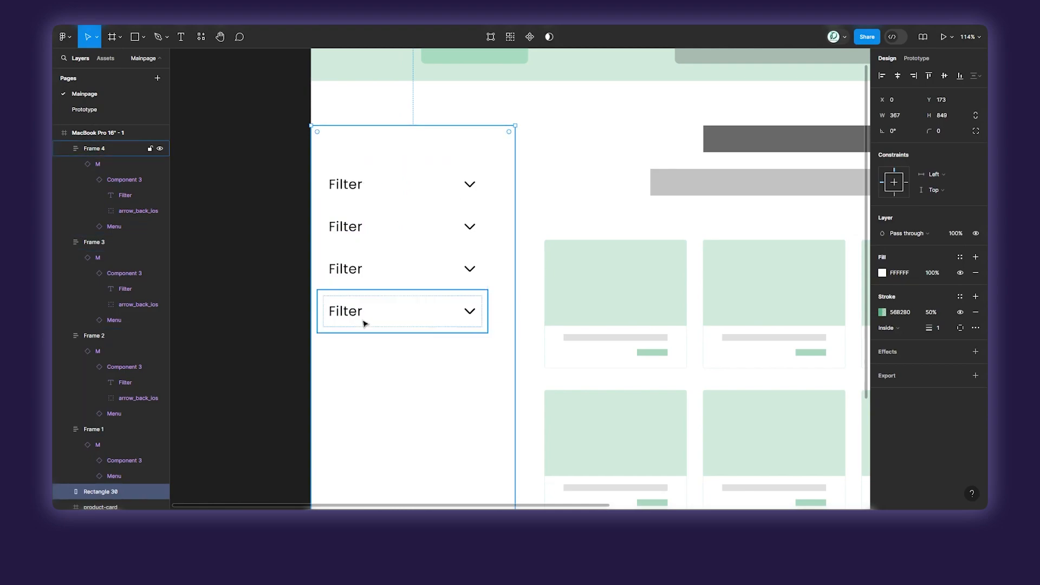
left_click(405, 303)
left_click(407, 273, "shift")
left_click(417, 227, "shift")
left_click(427, 186, "shift")
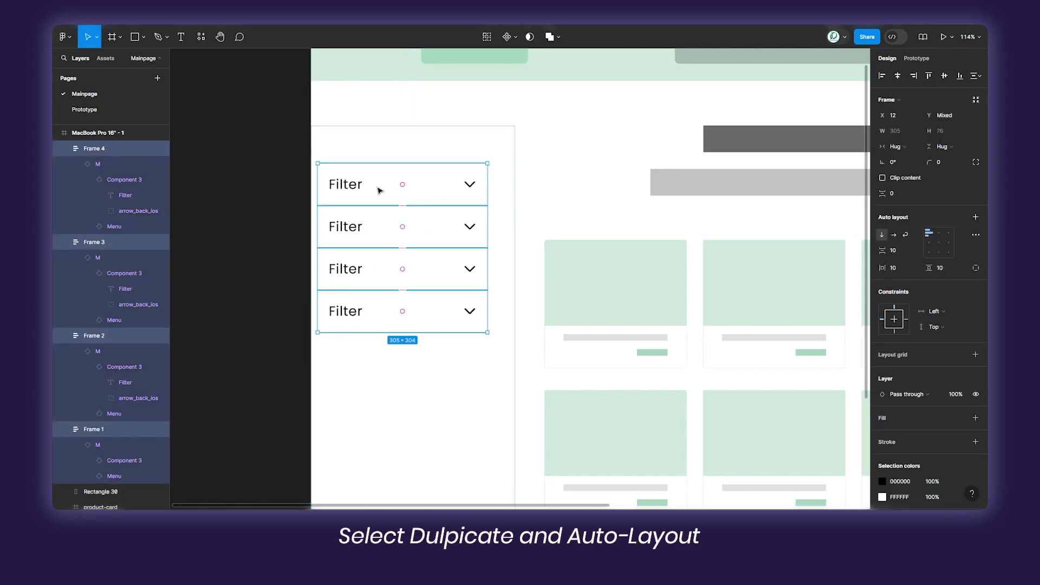
key("shift+a")
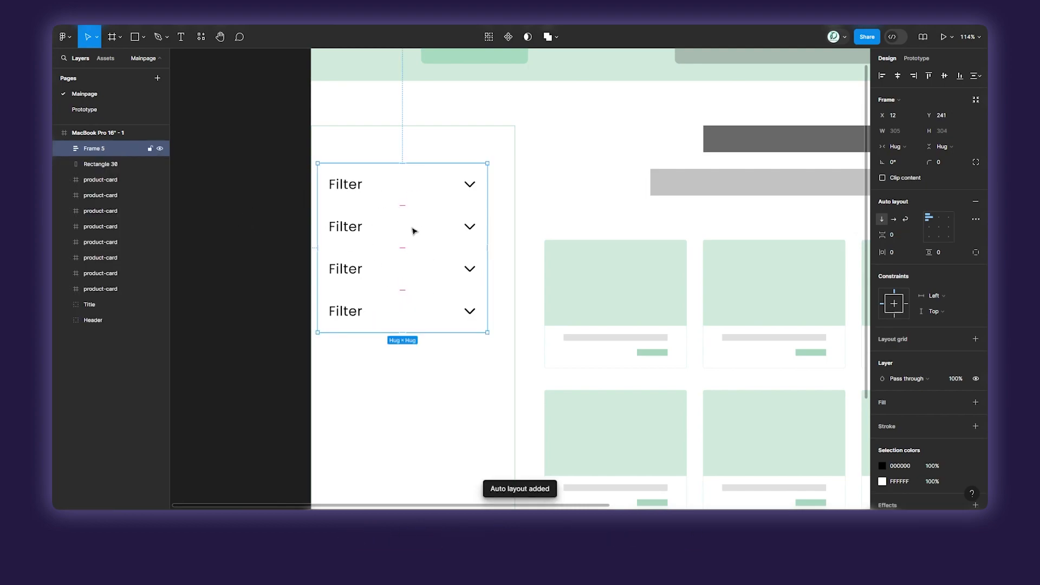
left_click(254, 282)
Test all four sidebar filters in the prototype by expanding and collapsing each one, and return to the design file.
left_click(264, 16)
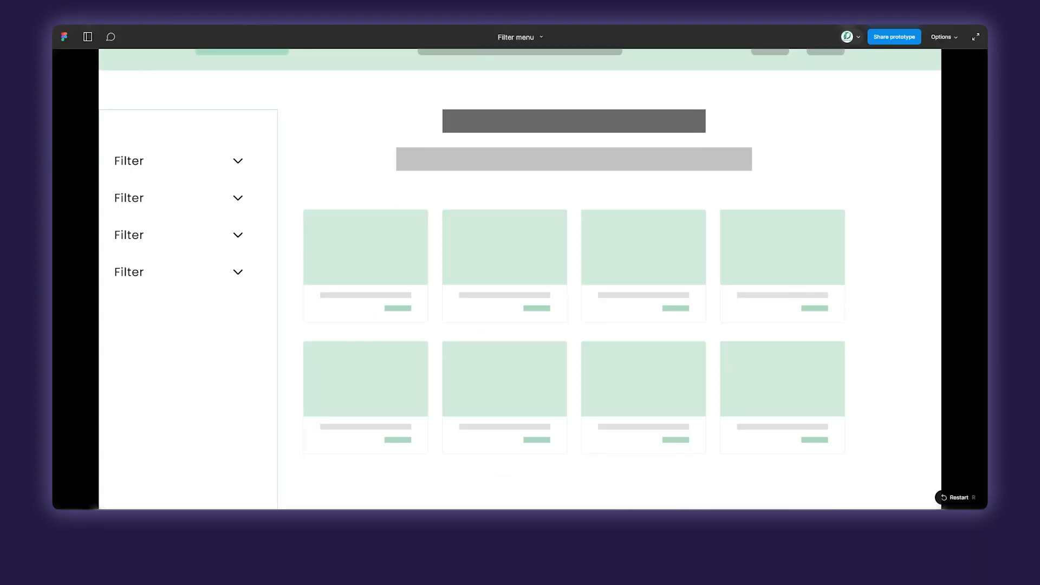
left_click(240, 164)
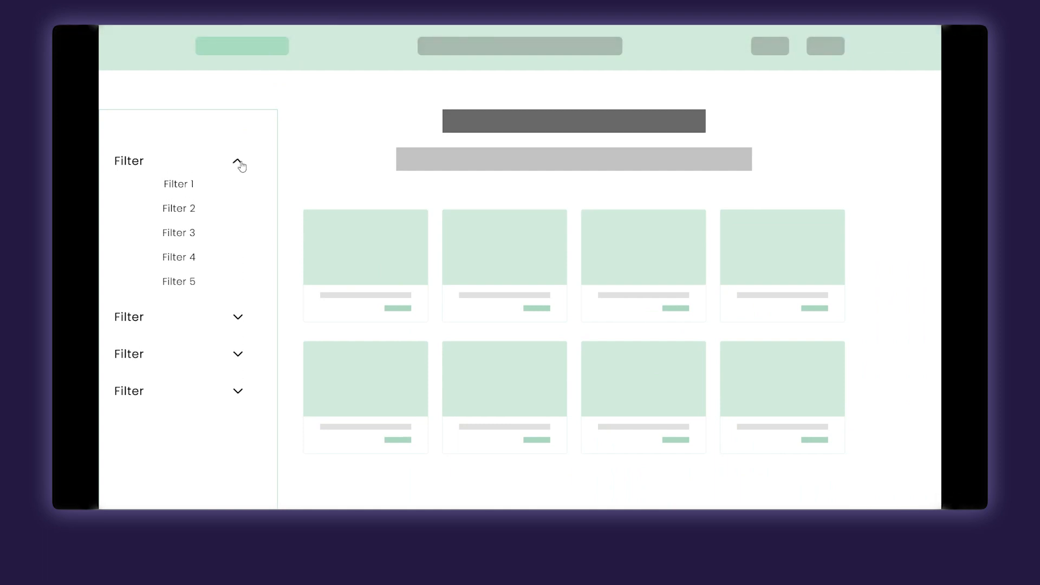
left_click(242, 166)
left_click(242, 200)
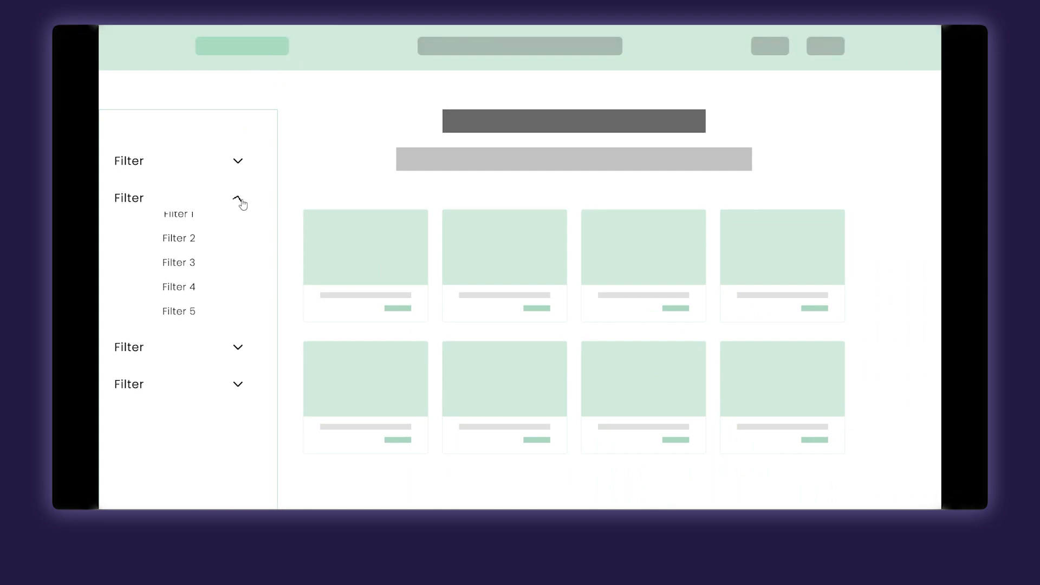
left_click(241, 201)
left_click(235, 242)
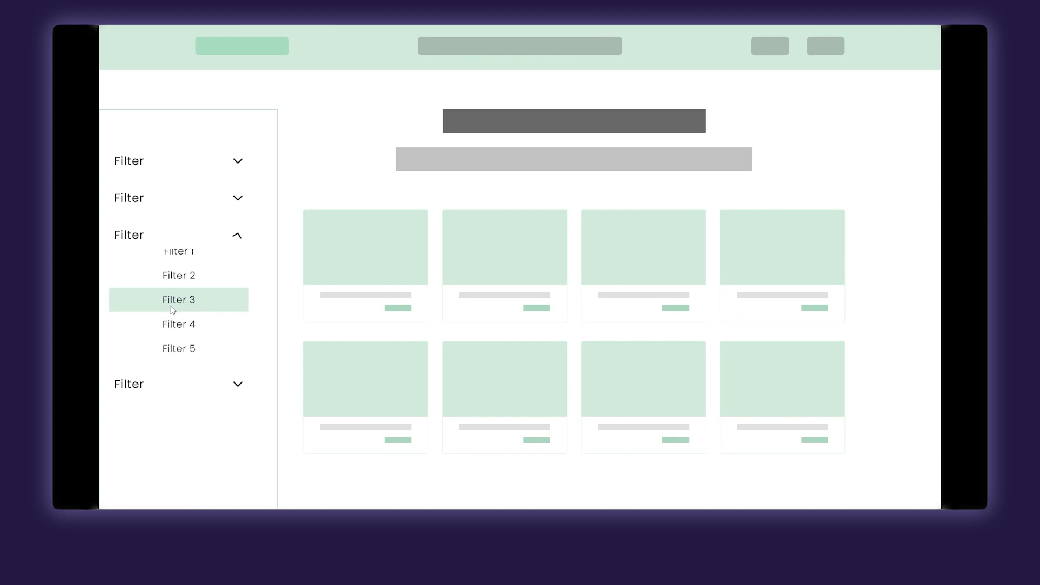
left_click(236, 239)
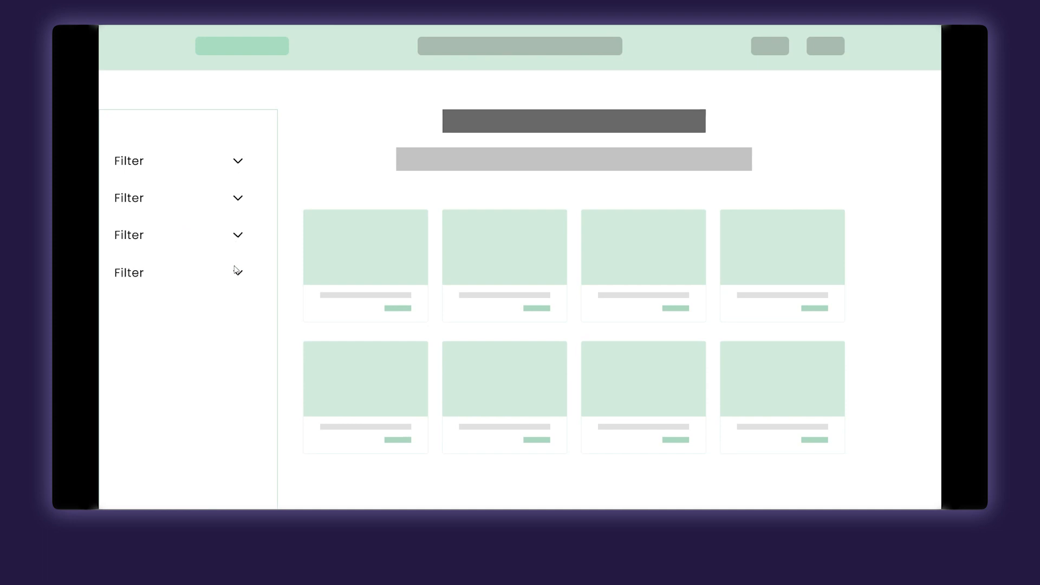
left_click(237, 272)
left_click(236, 273)
key("Escape")
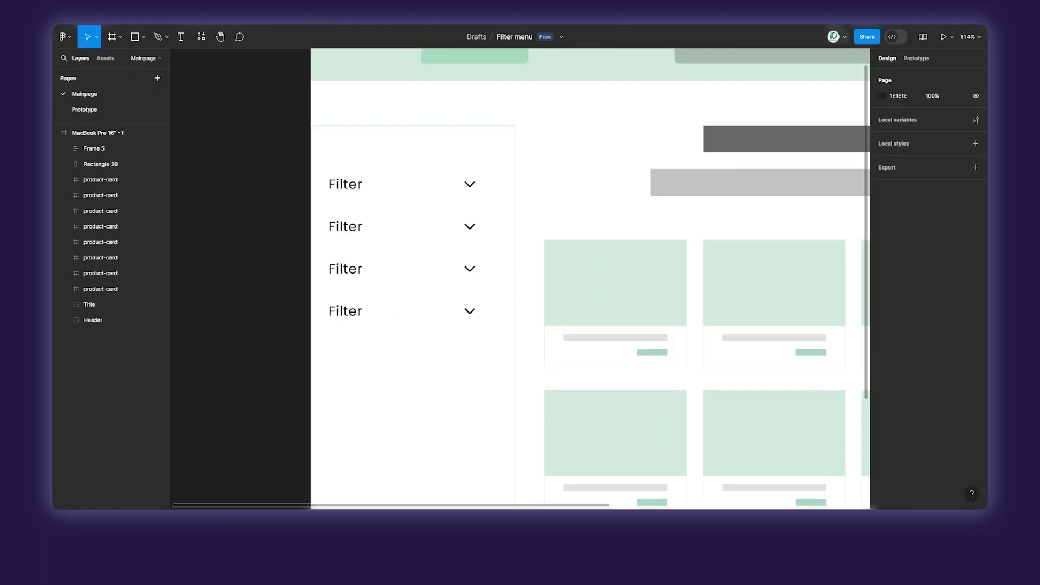
Duplicate the product page frame MacBook Pro 16" - 1 and place the copy beside the original.
scroll(553, 264, "down", 8)
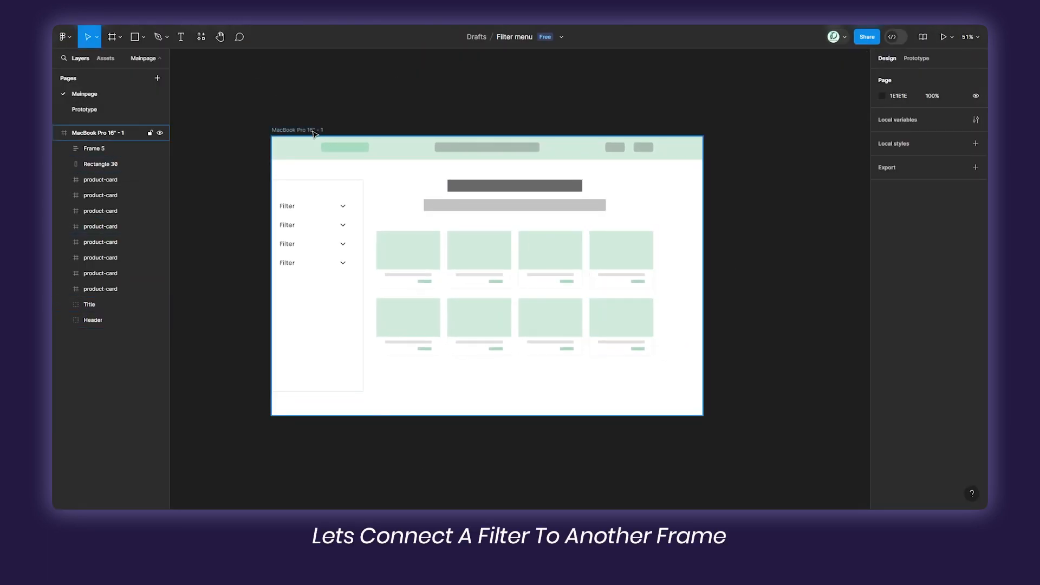
left_click_drag(313, 133, 740, 149)
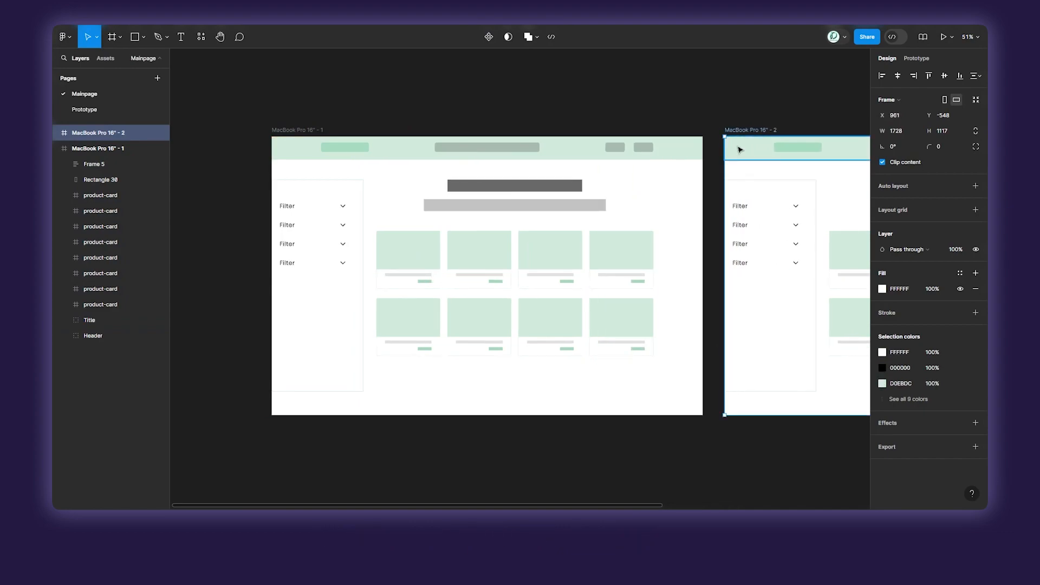
scroll(740, 149, "right", 5)
scroll(405, 197, "up", 3)
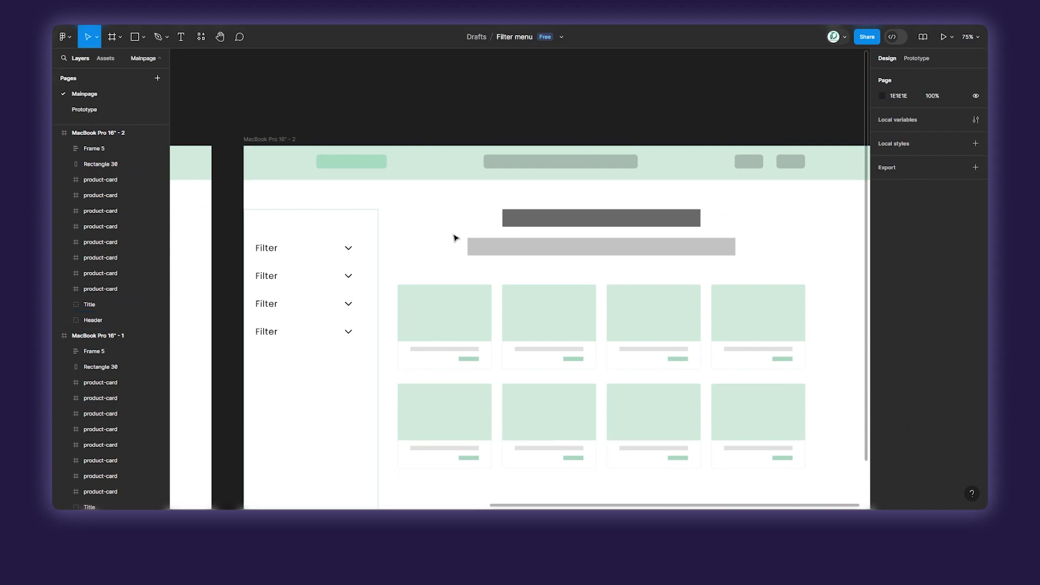
scroll(477, 236, "down", 1)
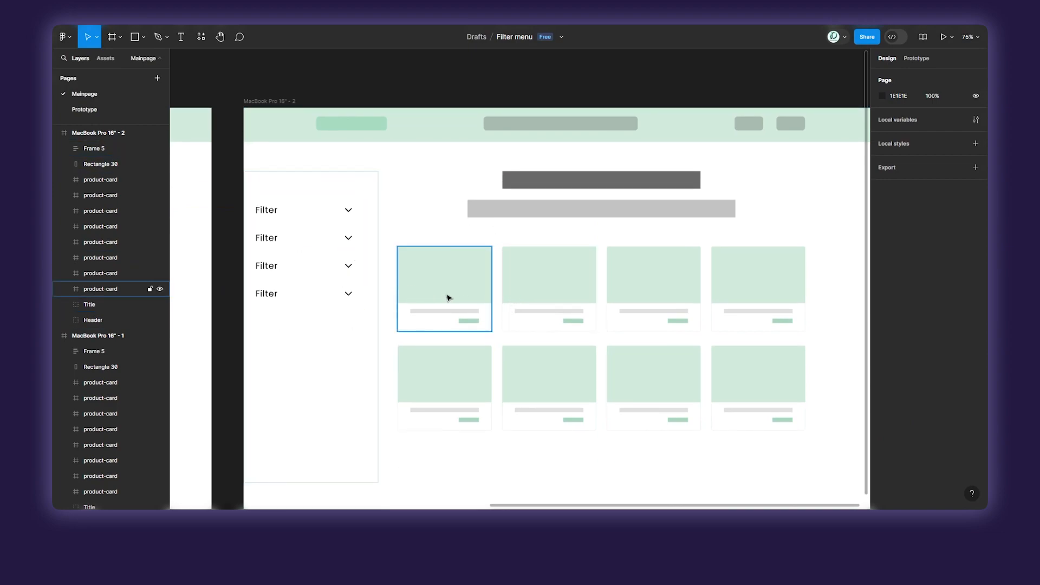
left_click(472, 304)
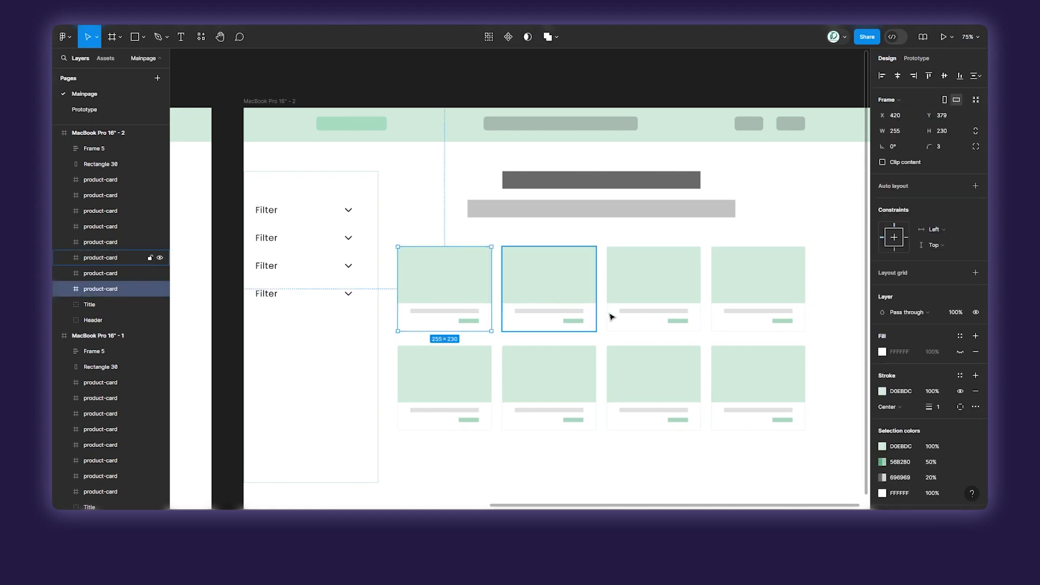
double_click(676, 388)
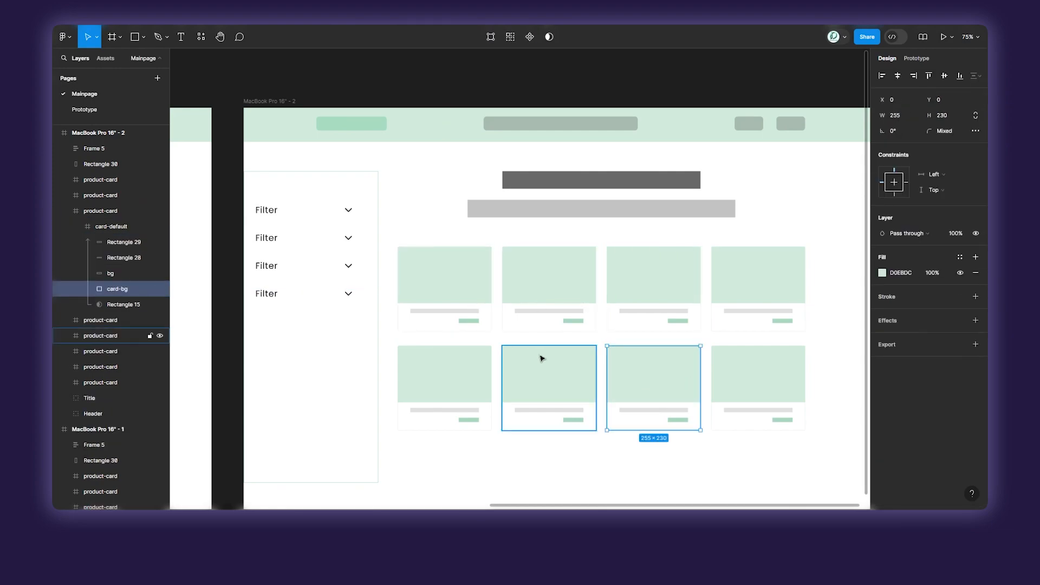
left_click(474, 321, "shift")
left_click(477, 411, "shift")
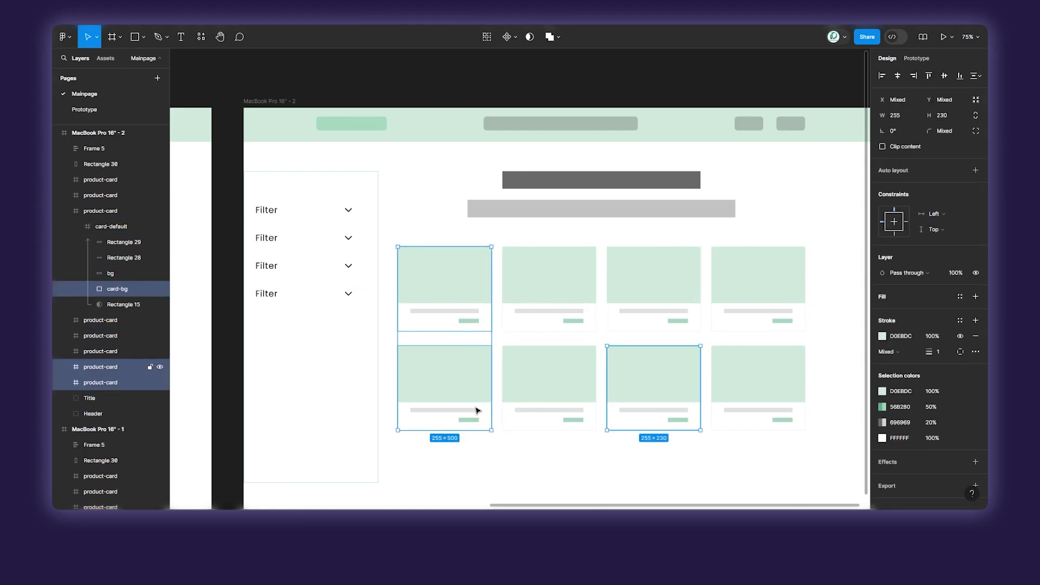
key("Delete")
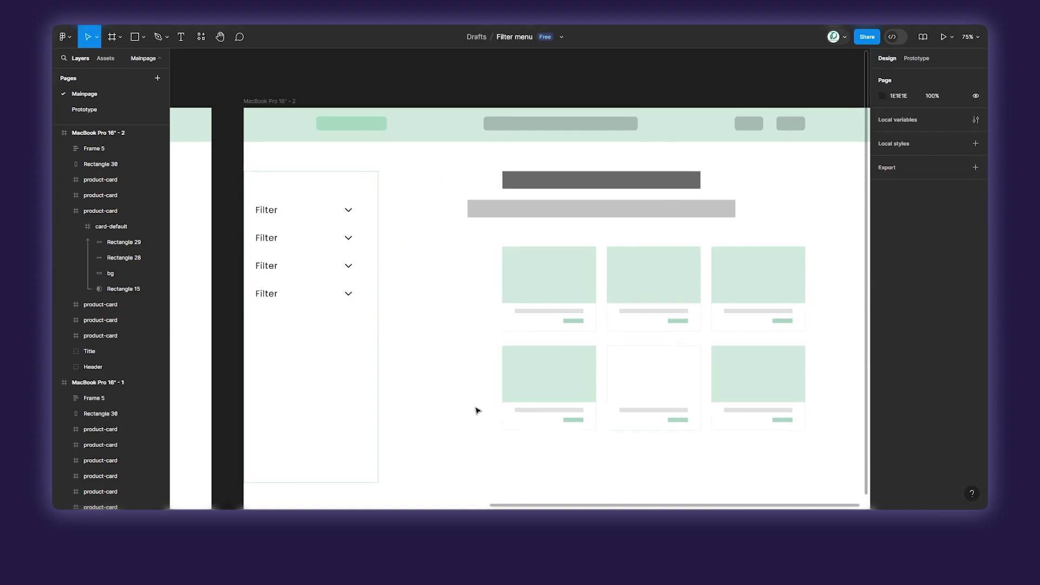
key("ctrl+z")
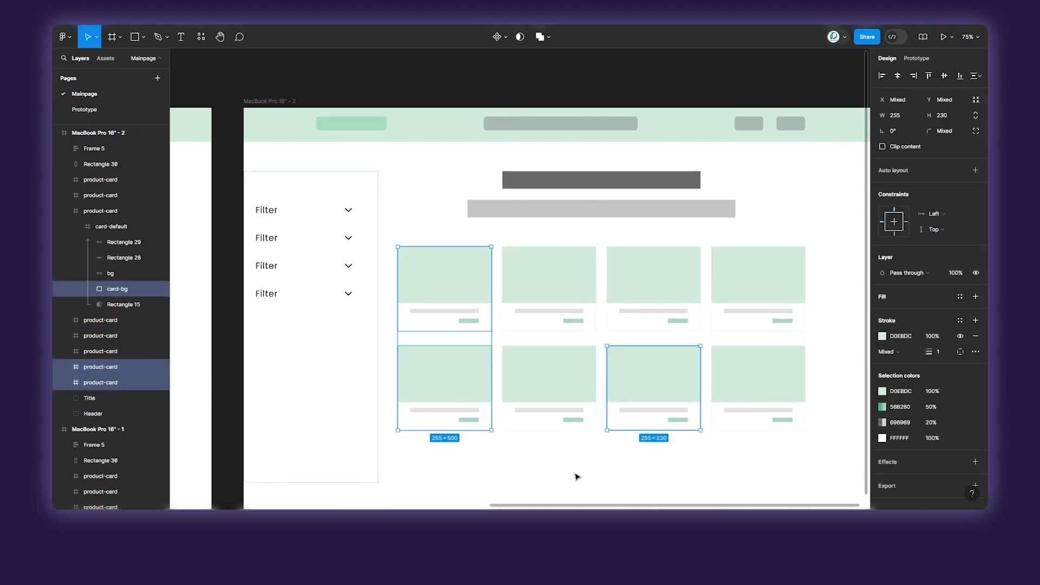
On the duplicated page, set the layer opacity to 0 for both first-column product cards and the lower row's third card.
left_click(661, 408)
left_click(408, 385, "shift")
left_click(441, 301, "shift")
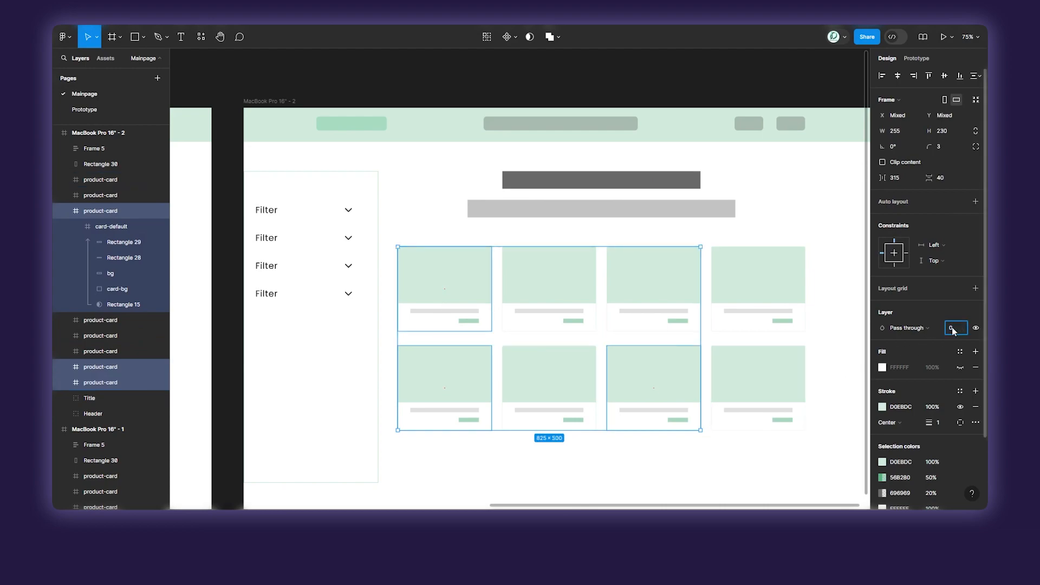
key("Delete")
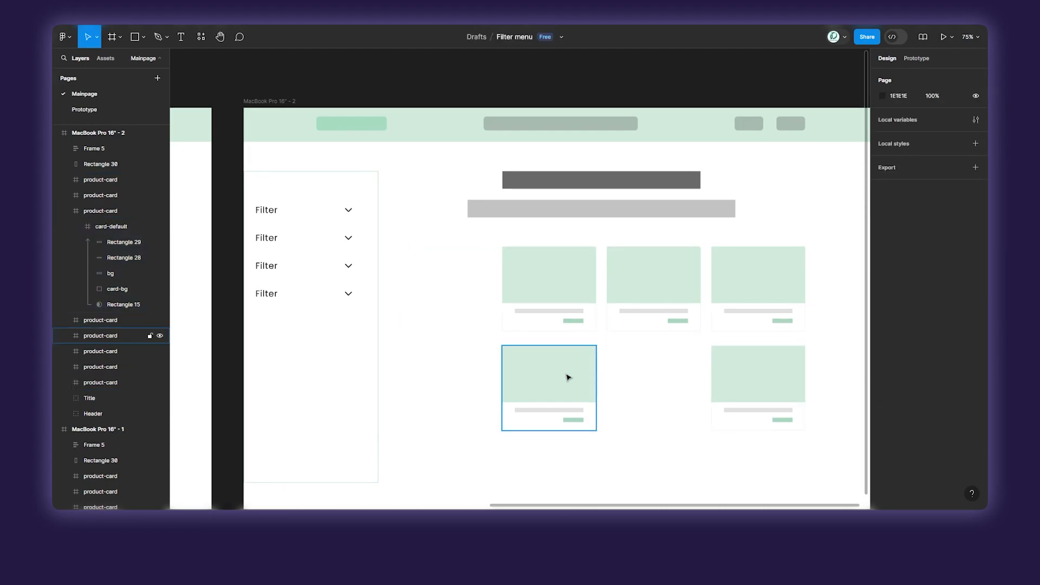
Move the lower row's second product card to the upper row's empty first slot and centre the remaining lower card beneath the row.
left_click_drag(569, 378, 483, 299)
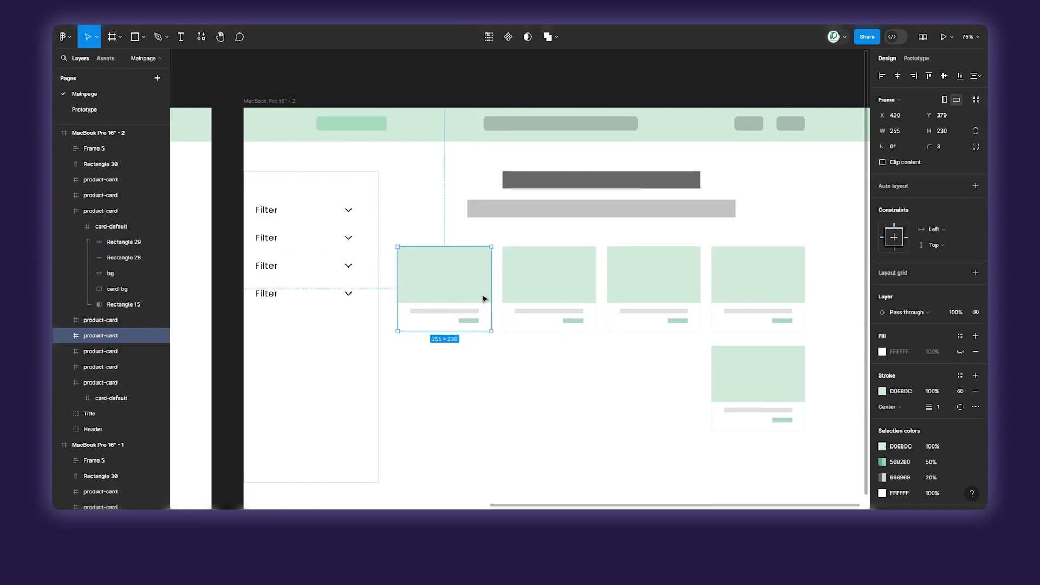
left_click_drag(780, 385, 627, 384)
left_click(806, 387)
scroll(805, 387, "down", 5)
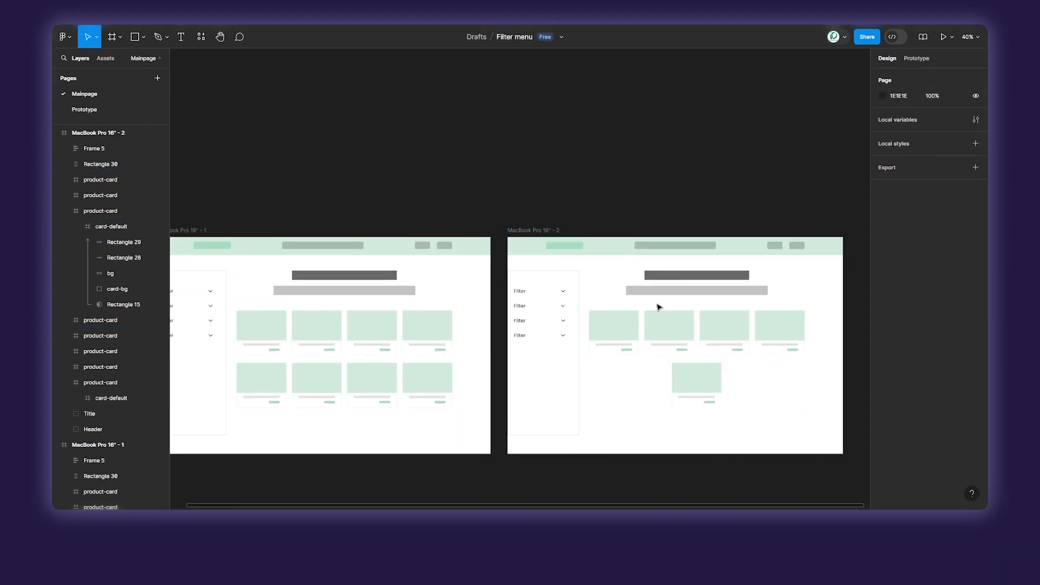
Add a prototype link from the first filter menu's Component 3 option to MacBook Pro 16" - 2, navigating on click with Smart animate.
left_click(915, 60)
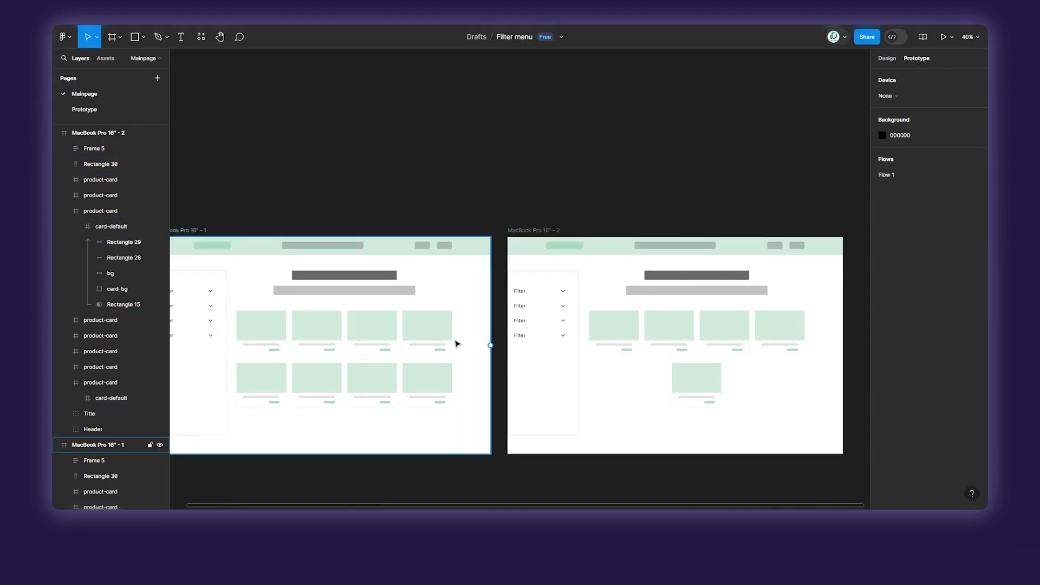
left_click_drag(638, 250, 660, 240)
left_click_drag(595, 181, 688, 135)
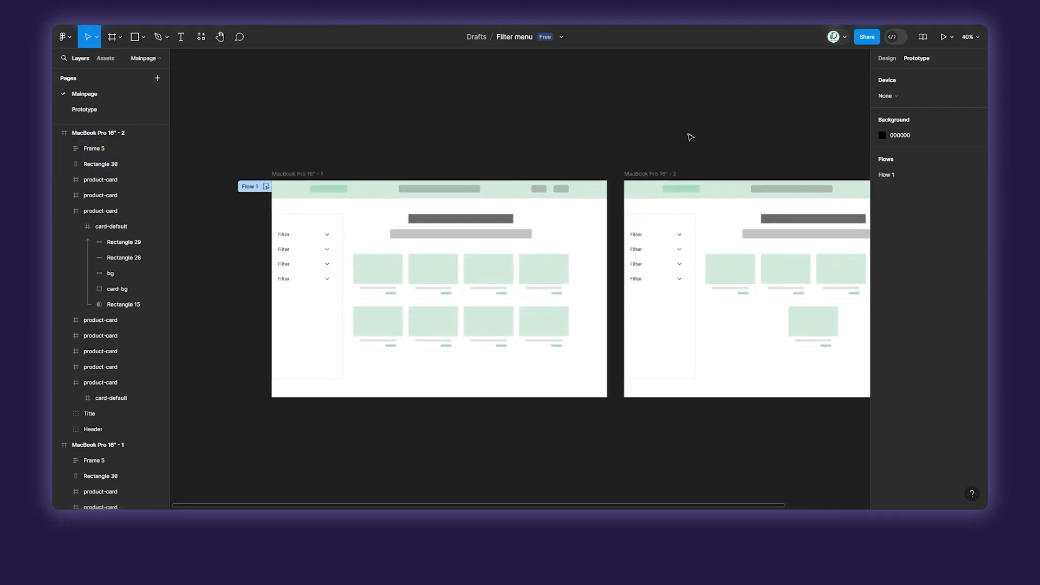
left_click(312, 236)
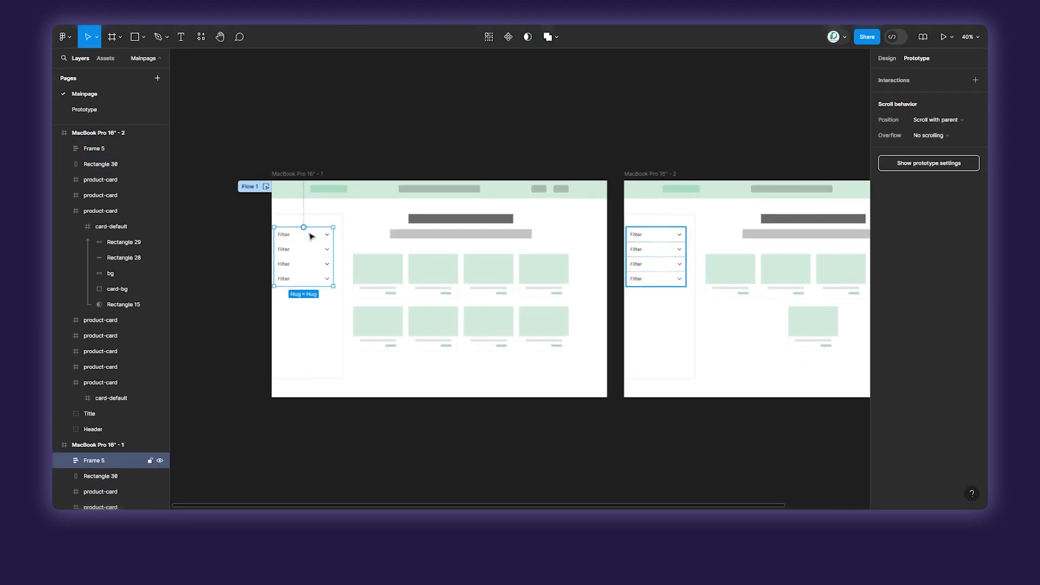
left_click(64, 460)
scroll(80, 461, "down", 3)
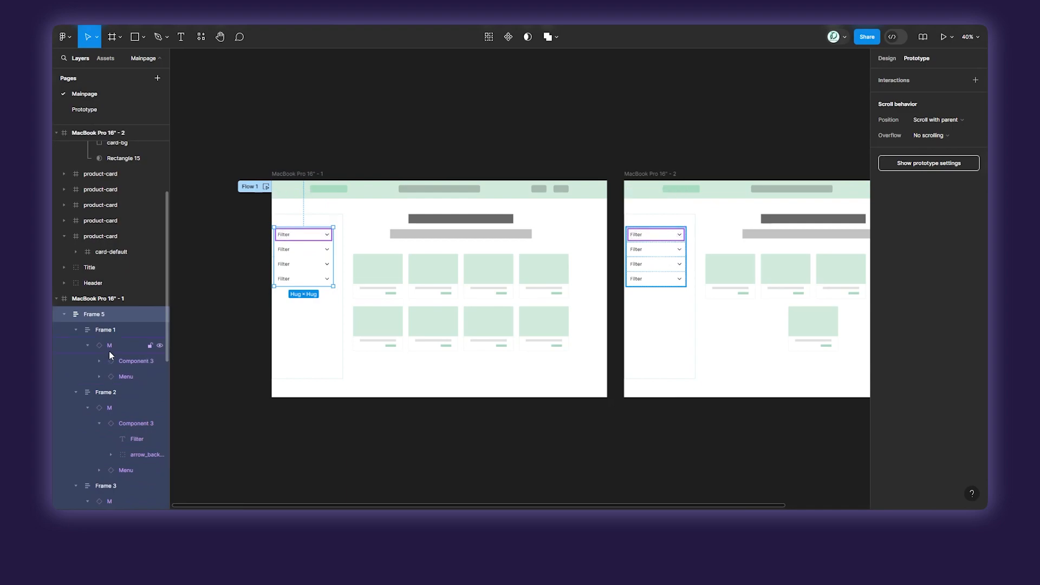
left_click(119, 378)
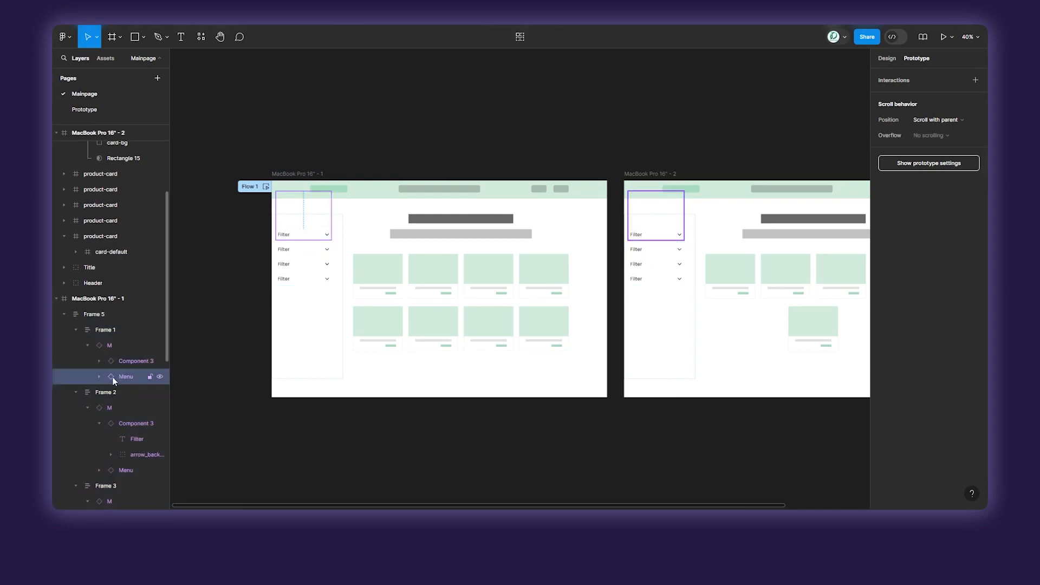
scroll(270, 263, "up", 3)
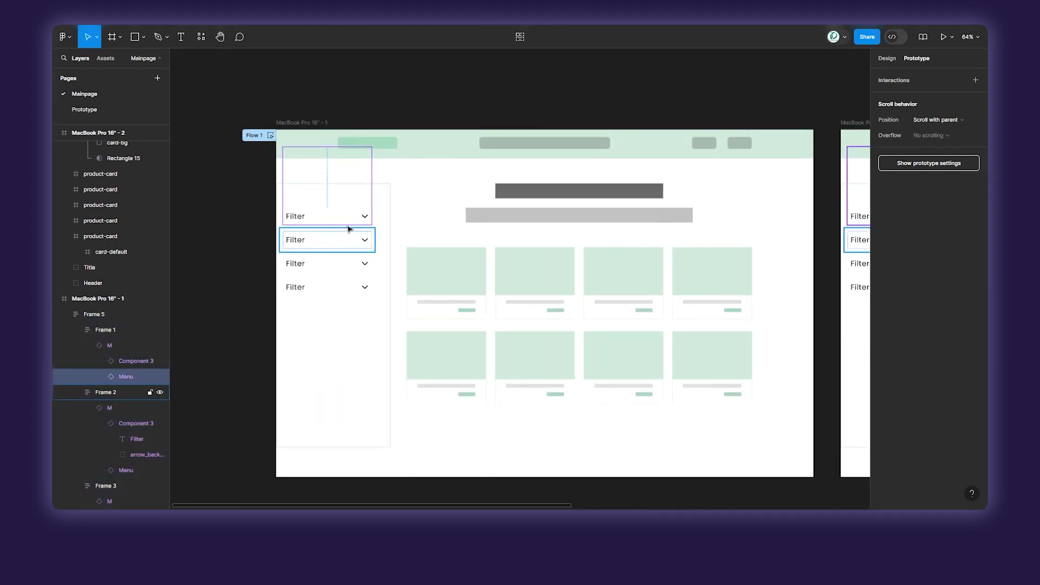
left_click(100, 377)
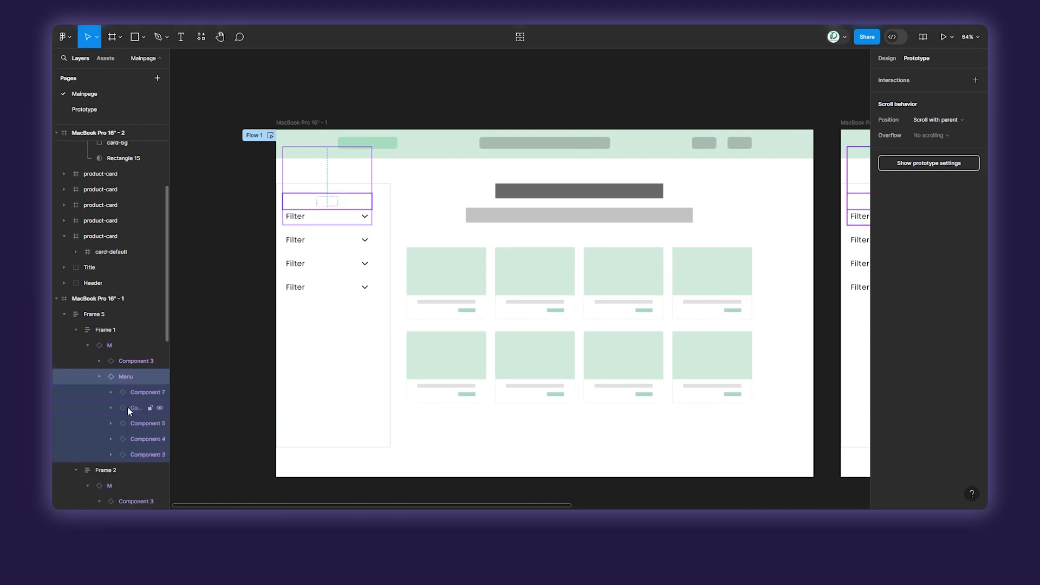
left_click(131, 455)
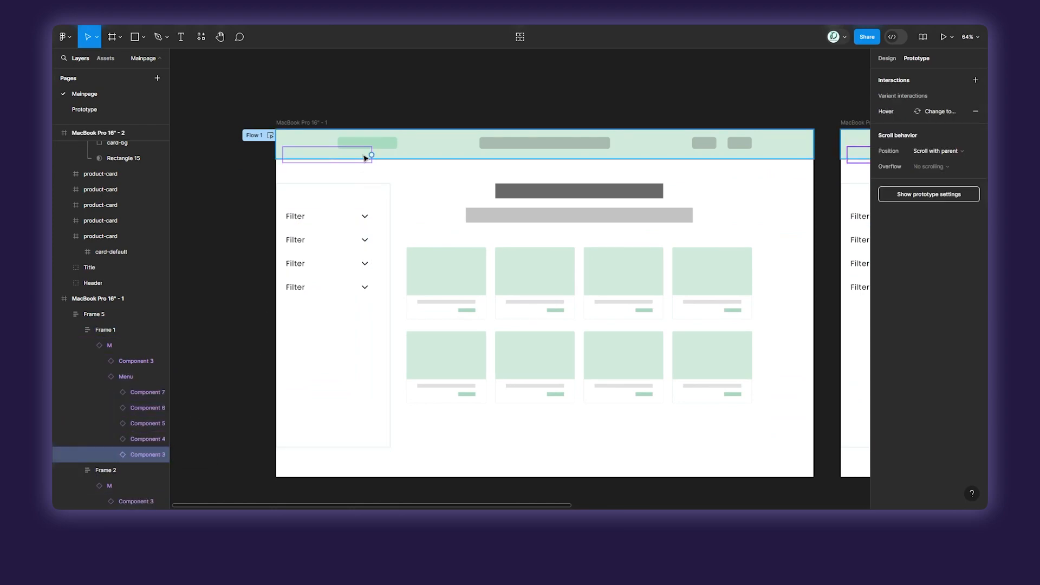
left_click_drag(371, 155, 858, 293)
left_click_drag(764, 186, 565, 159)
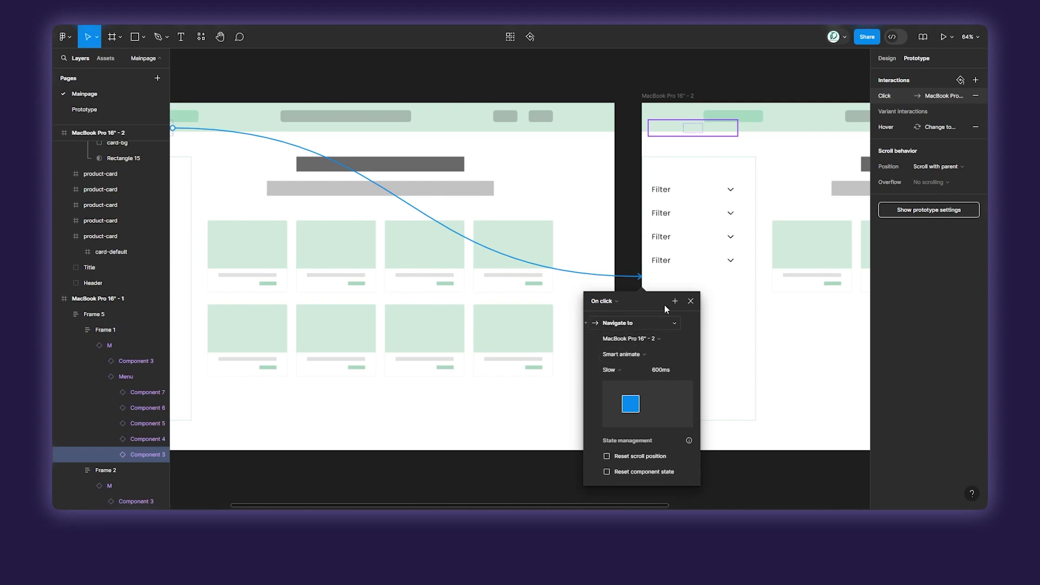
left_click(690, 302)
left_click(632, 204)
Link the Title group on MacBook Pro 16" - 2 back to the MacBook Pro 16" - 1 frame.
scroll(631, 204, "down", 5)
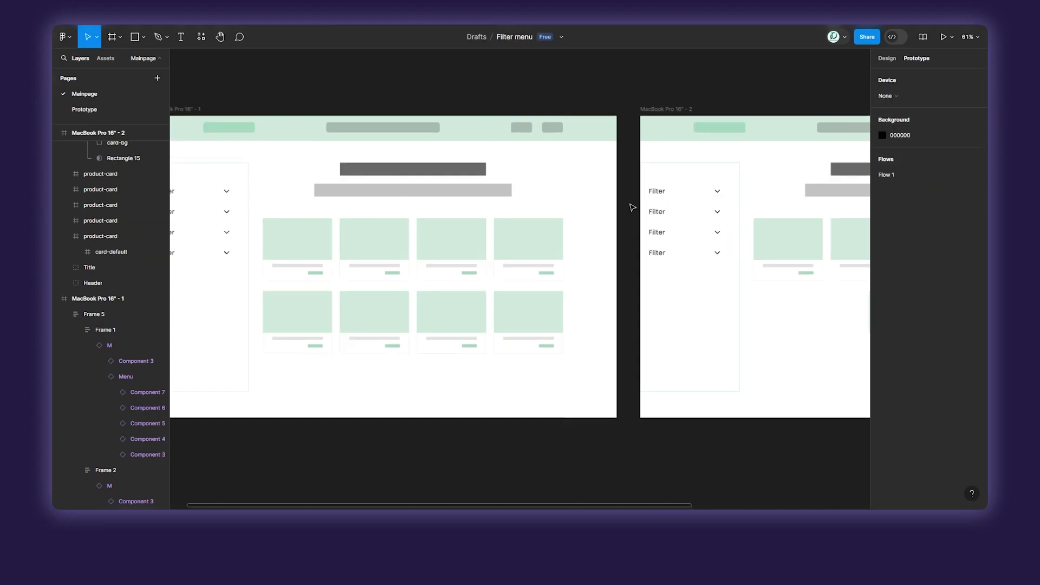
left_click_drag(632, 205, 518, 253)
scroll(543, 250, "up", 3)
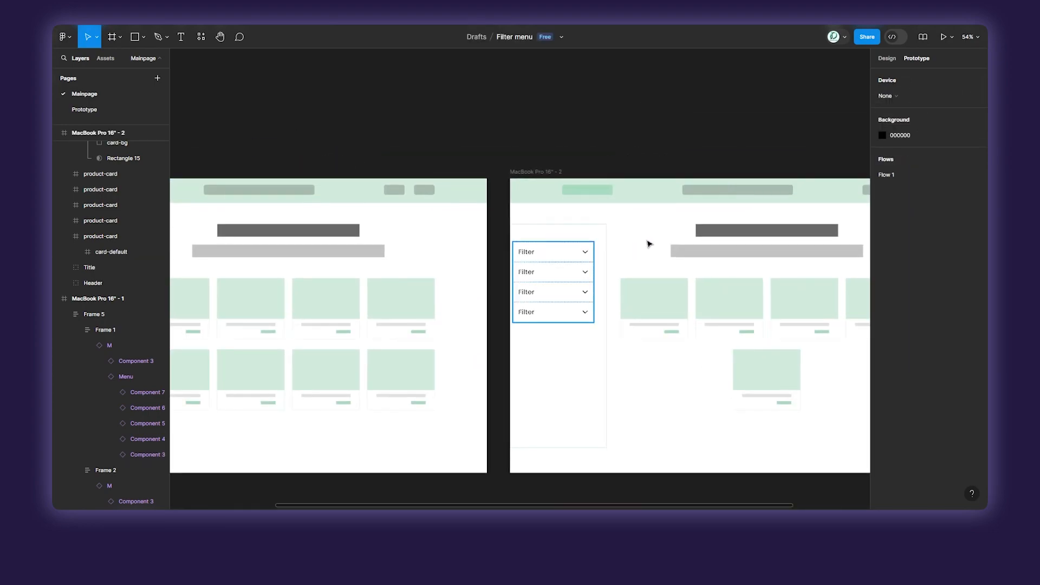
left_click(725, 235)
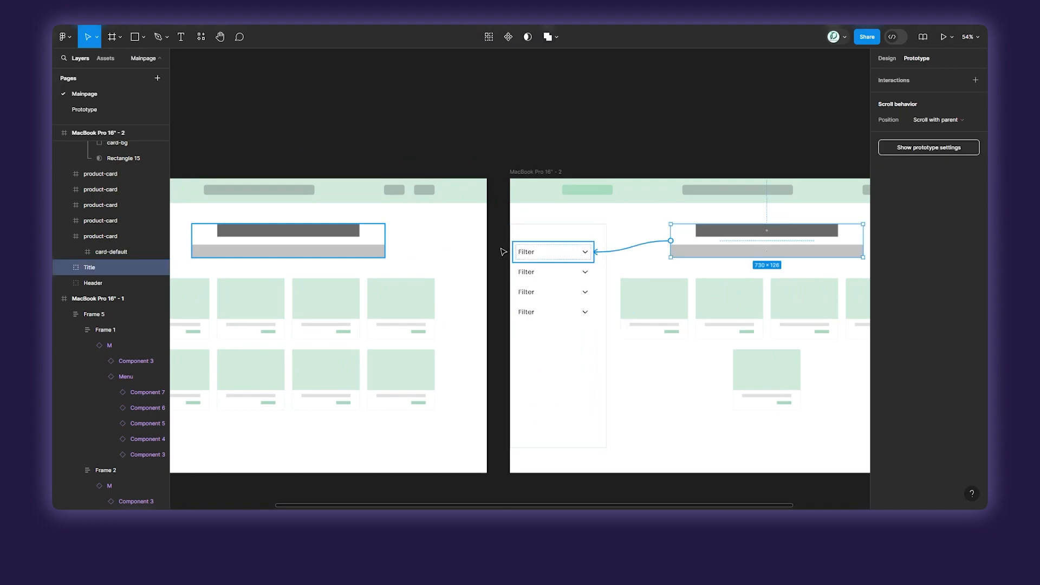
left_click_drag(503, 251, 448, 301)
left_click(496, 129)
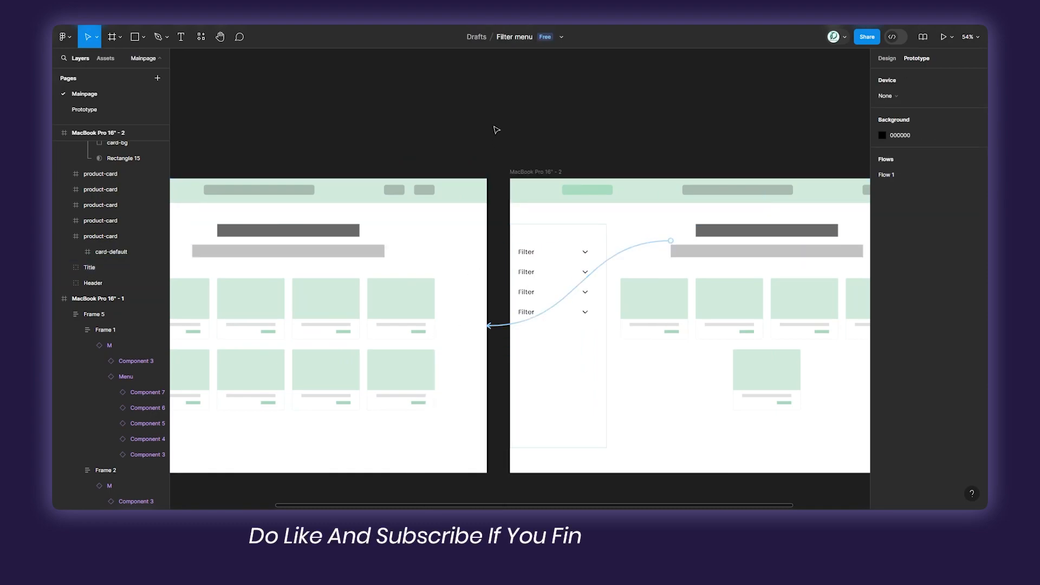
Switch to the running prototype and present it in full screen.
left_click(286, 18)
left_click(944, 37)
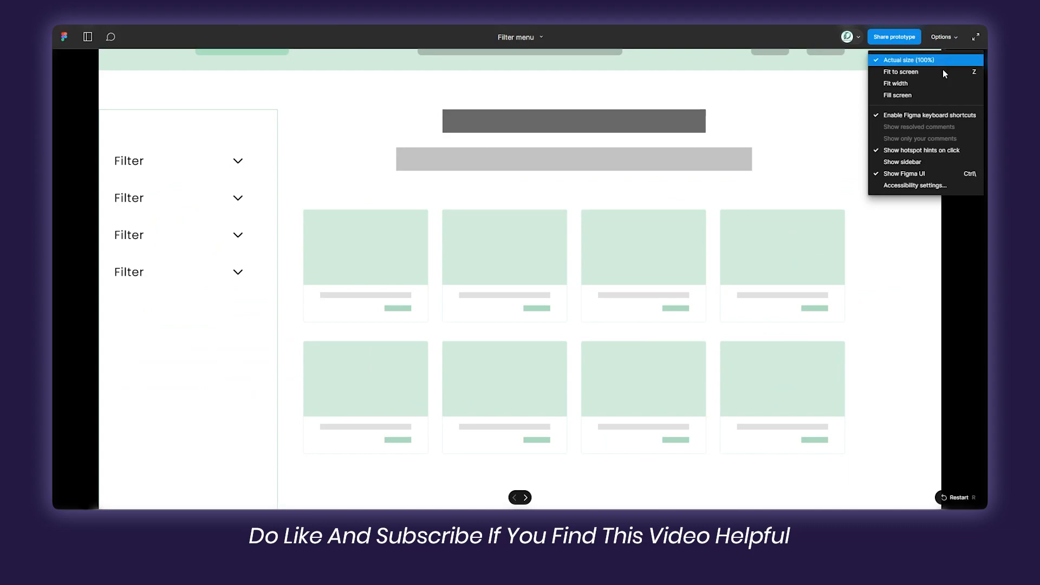
left_click(937, 83)
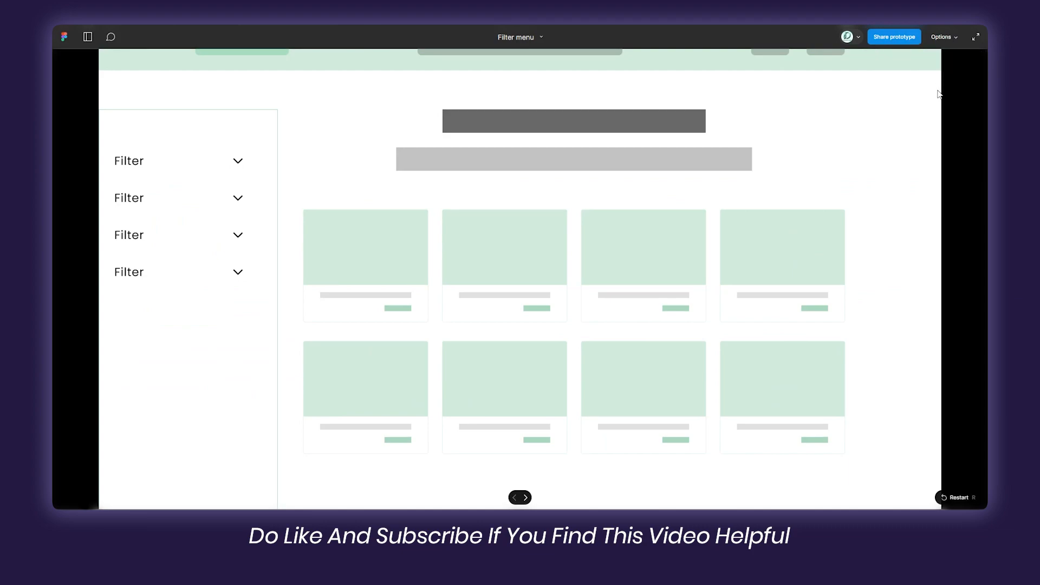
left_click(973, 37)
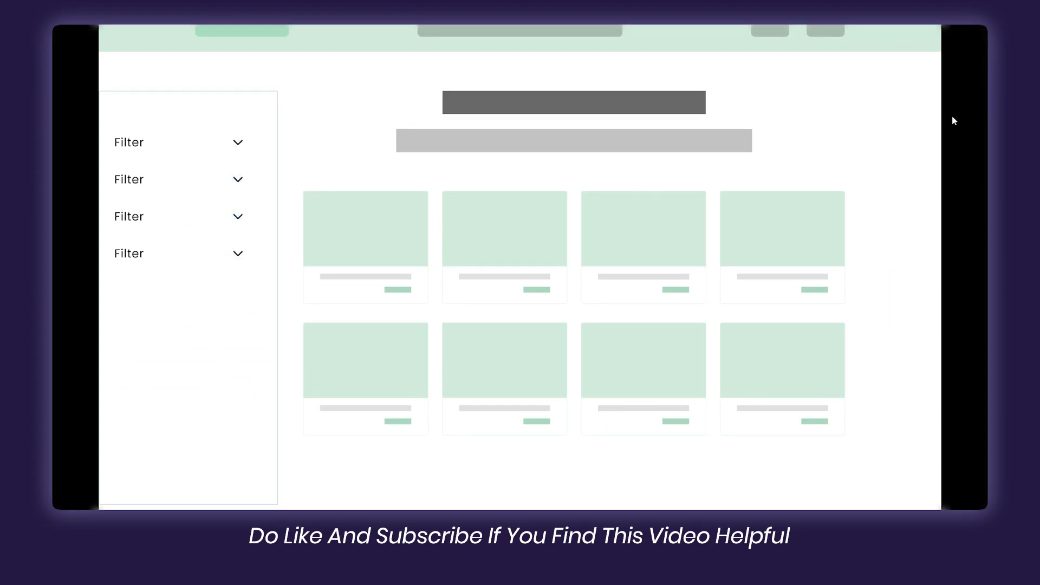
Test the first two sidebar filters by expanding and collapsing them, and try the Filter 1 option's link to the filtered product page.
left_click(239, 144)
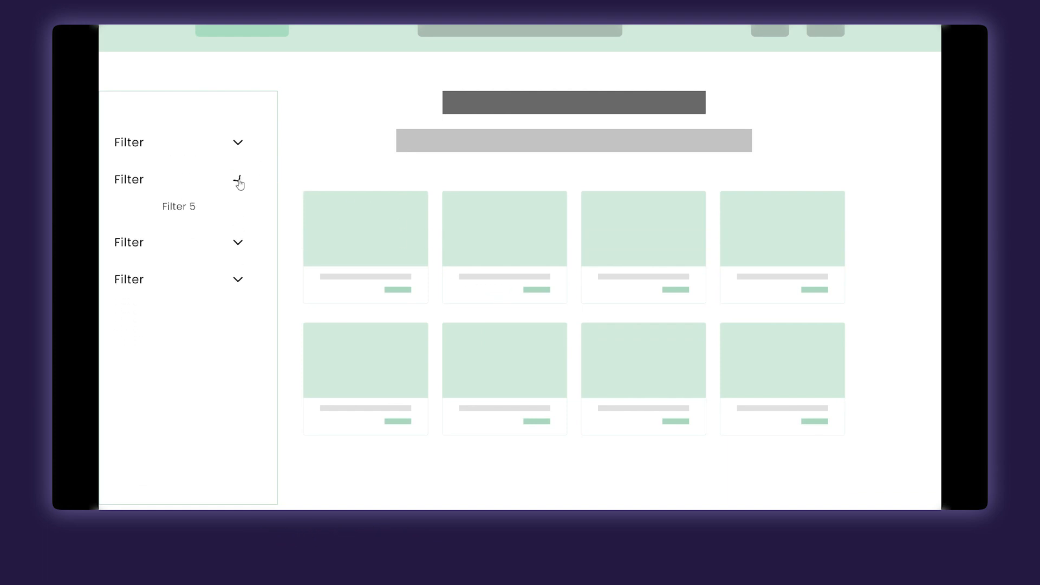
left_click(239, 182)
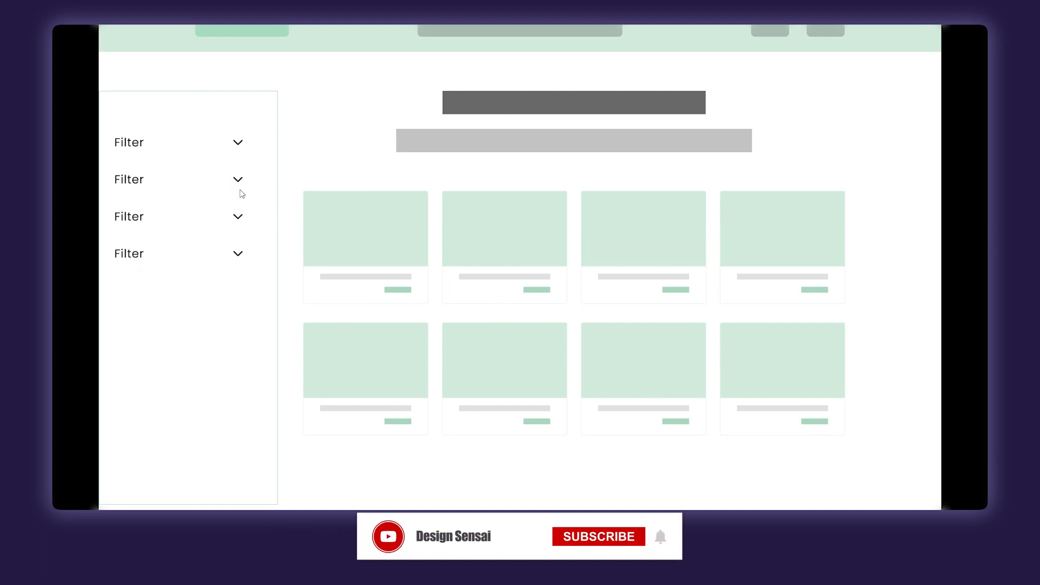
left_click(239, 151)
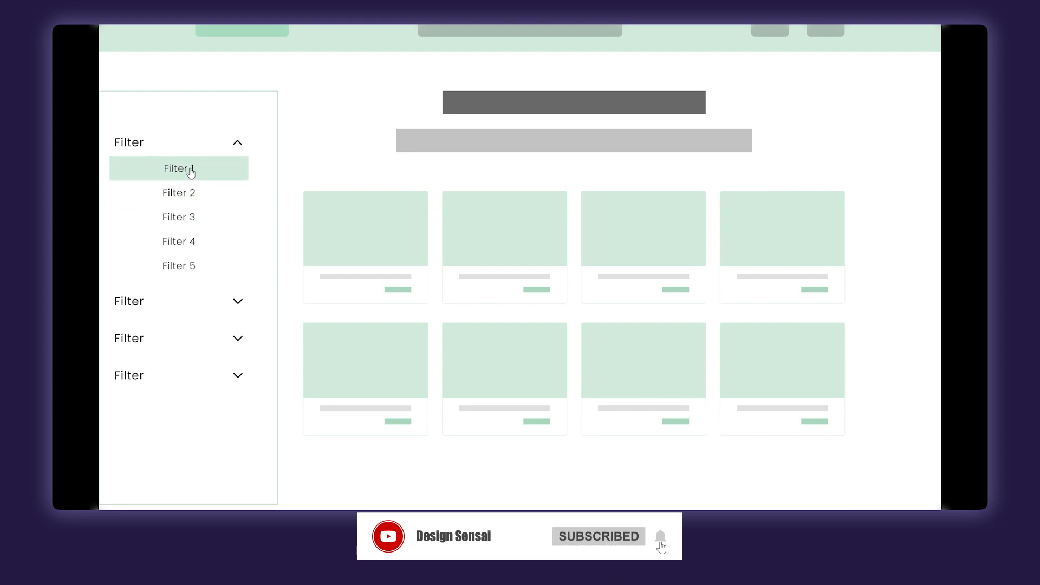
left_click(191, 170)
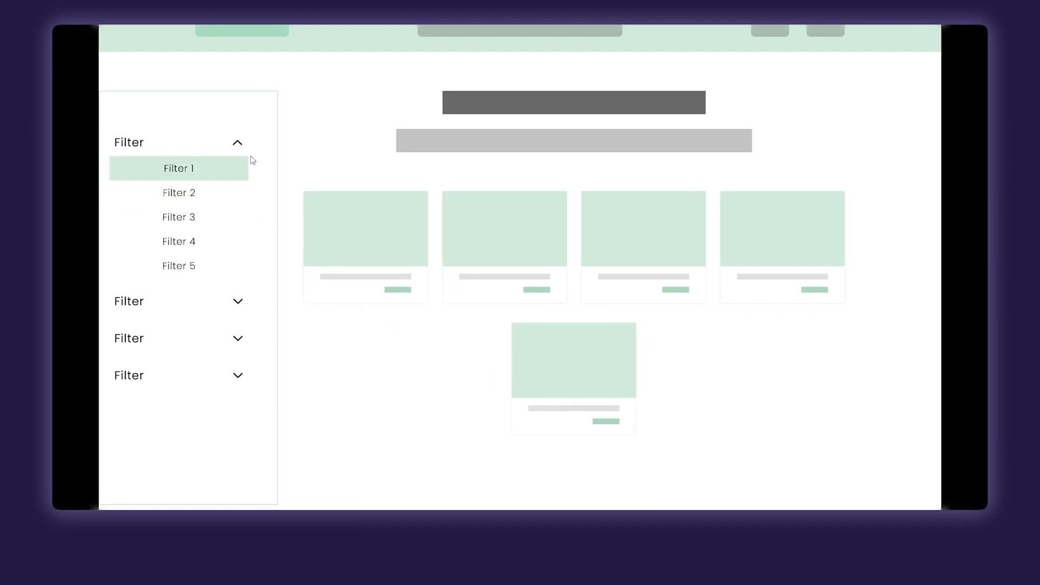
left_click(181, 170)
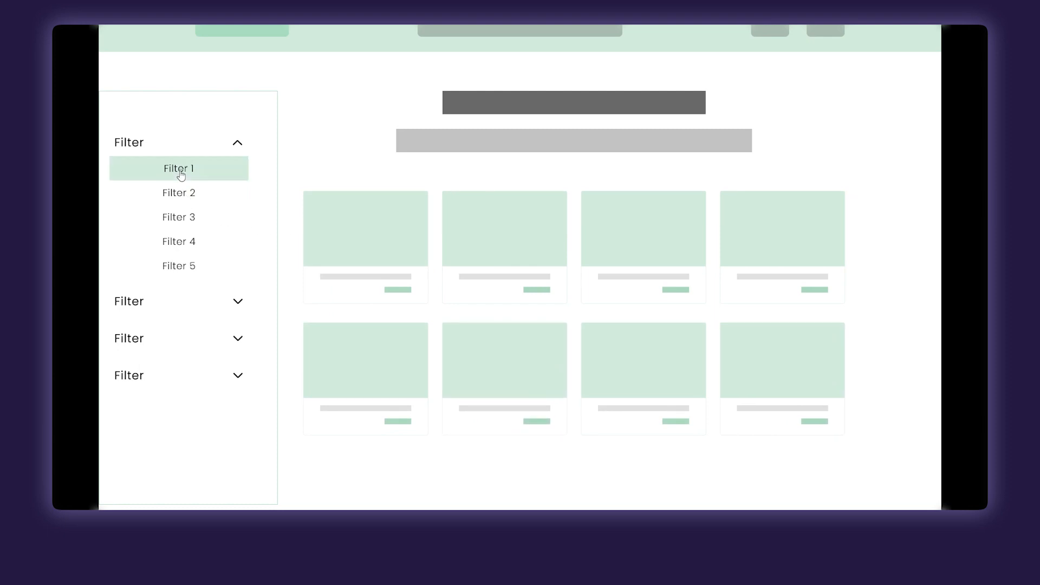